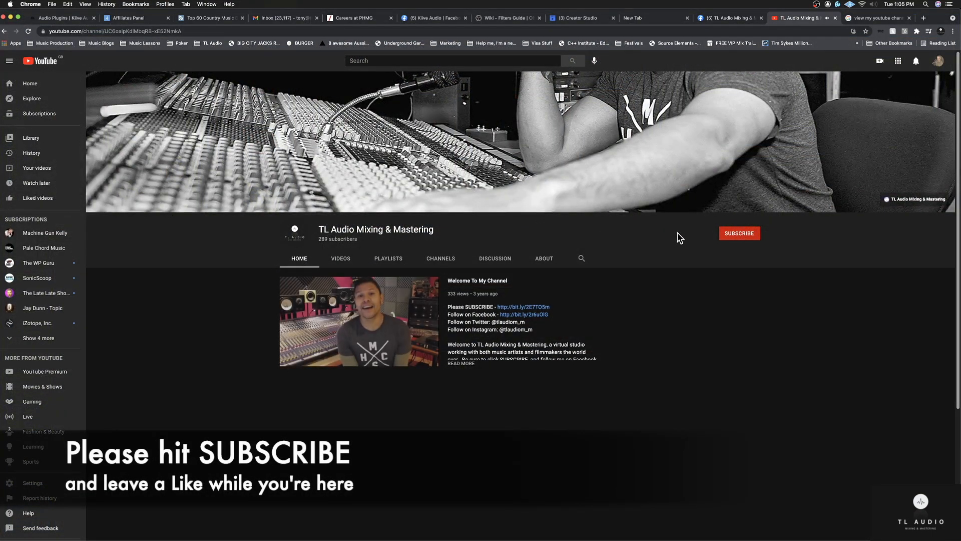
# Subscribe to the TL Audio Mixing & Mastering channel on YouTube.
pyautogui.click(748, 237)
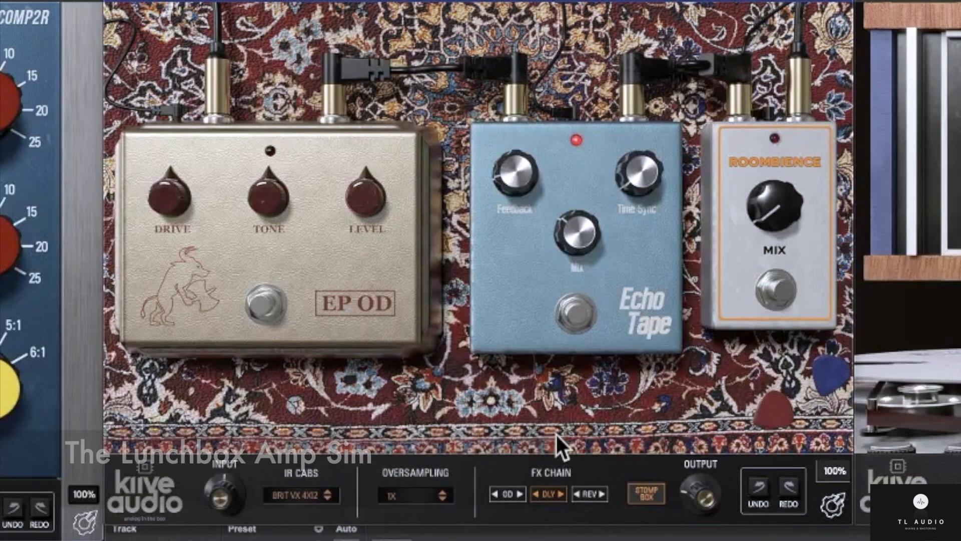
# In Pro Tools, switch the Lunchbox Amp Sim from its pedals to the amp view and close the open plug-in windows.
pyautogui.click(649, 494)
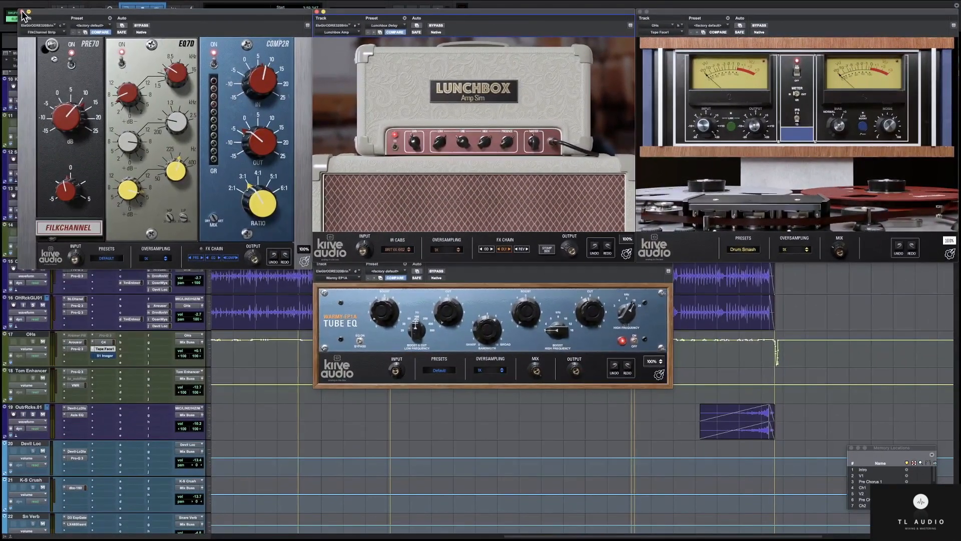
pyautogui.click(20, 12)
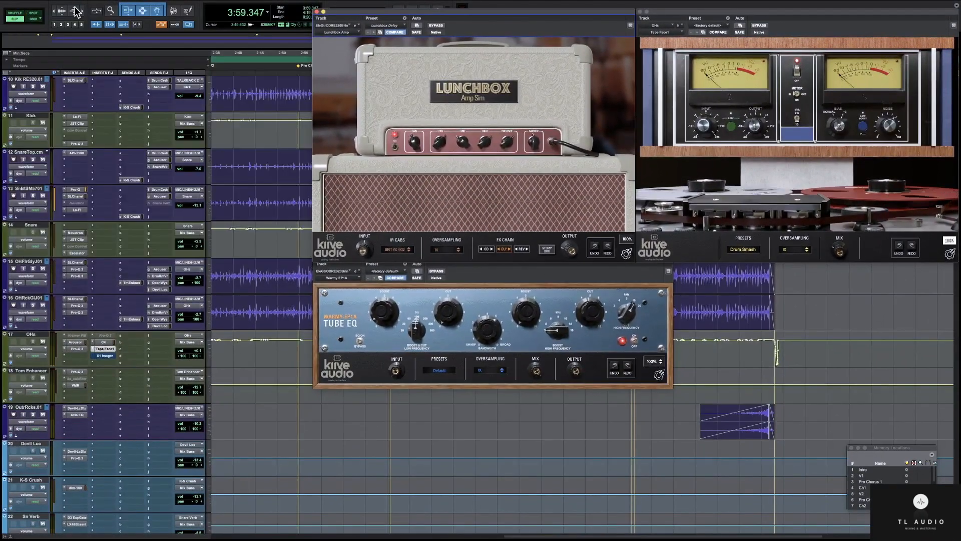
pyautogui.click(317, 12)
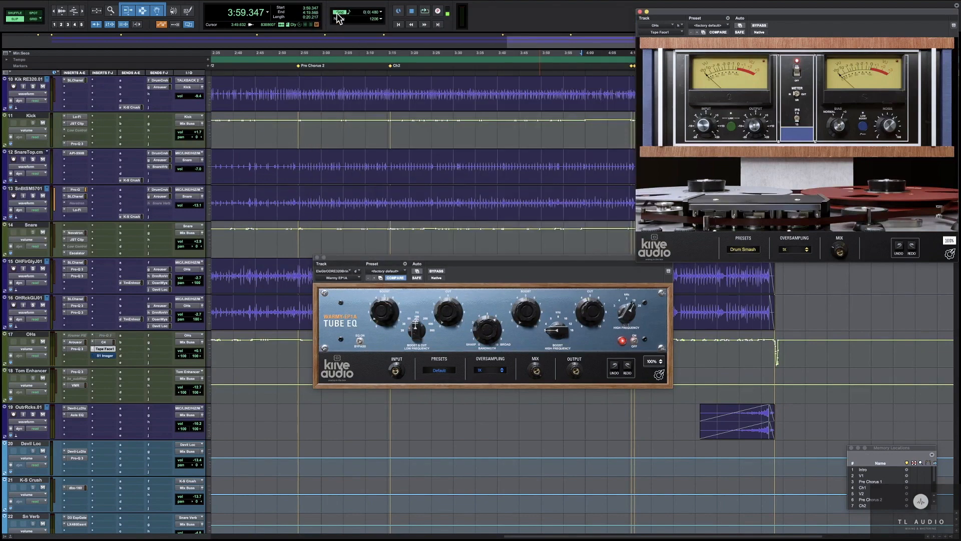
pyautogui.click(639, 11)
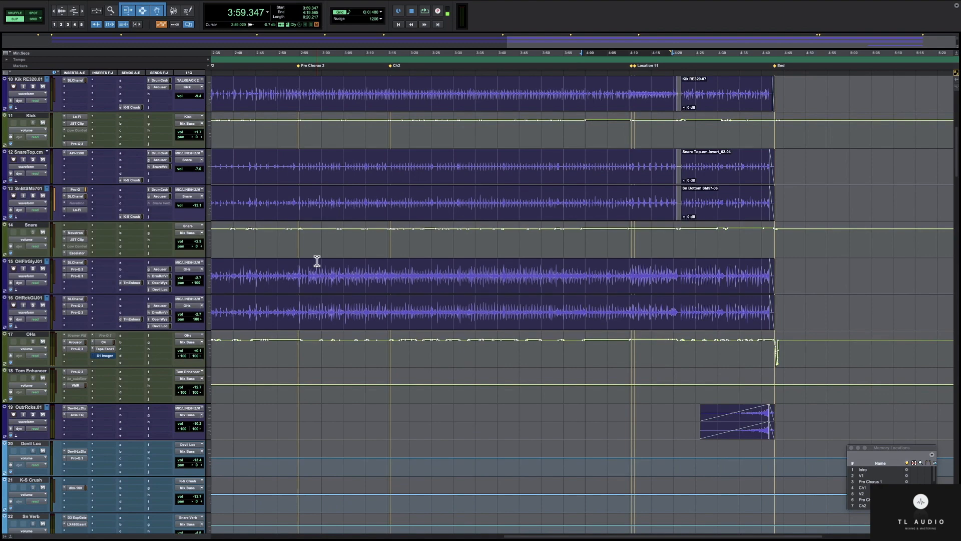
# Select the guitar clips on tracks EGLO_SM57 and EGODRE320 together and play that section of the mix.
pyautogui.press('r')
pyautogui.press('r')
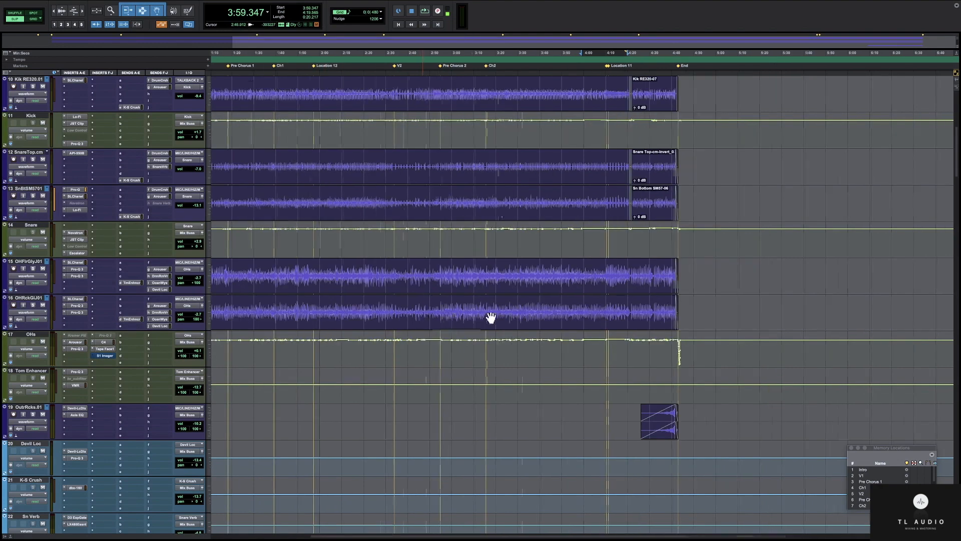
pyautogui.scroll(-7, 501, 324)
pyautogui.scroll(-20, 500, 324)
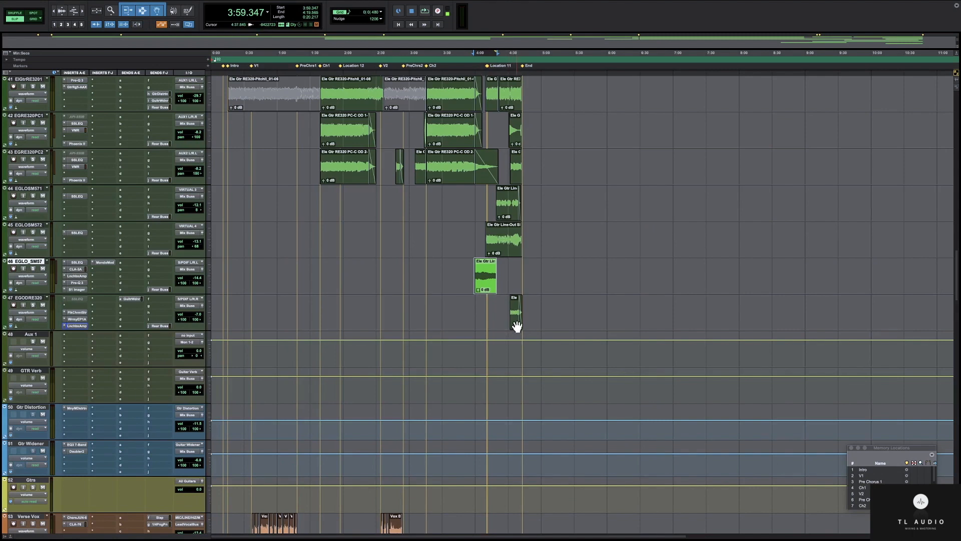
pyautogui.keyDown('shift'); pyautogui.click(517, 326); pyautogui.keyUp('shift')
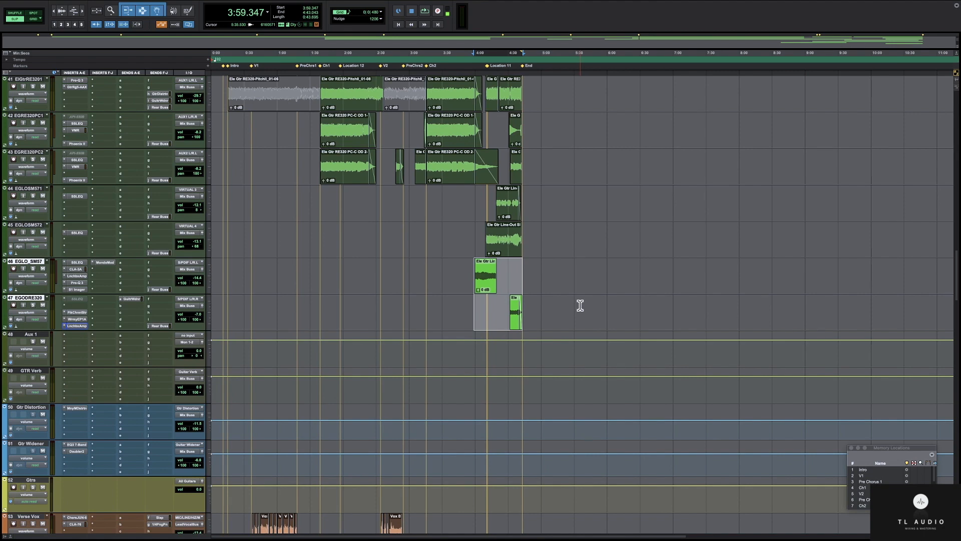
pyautogui.press('space')
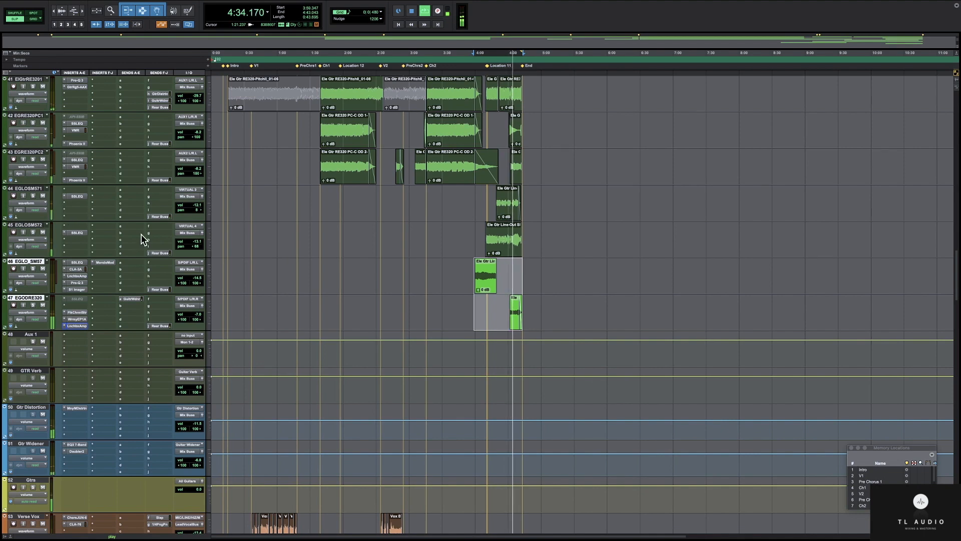
# Open the Lunchbox Amp insert on EGLO_SM57 and show its amp head instead of the stomp boxes.
pyautogui.click(76, 276)
pyautogui.moveTo(700, 15); pyautogui.dragTo(178, 6)
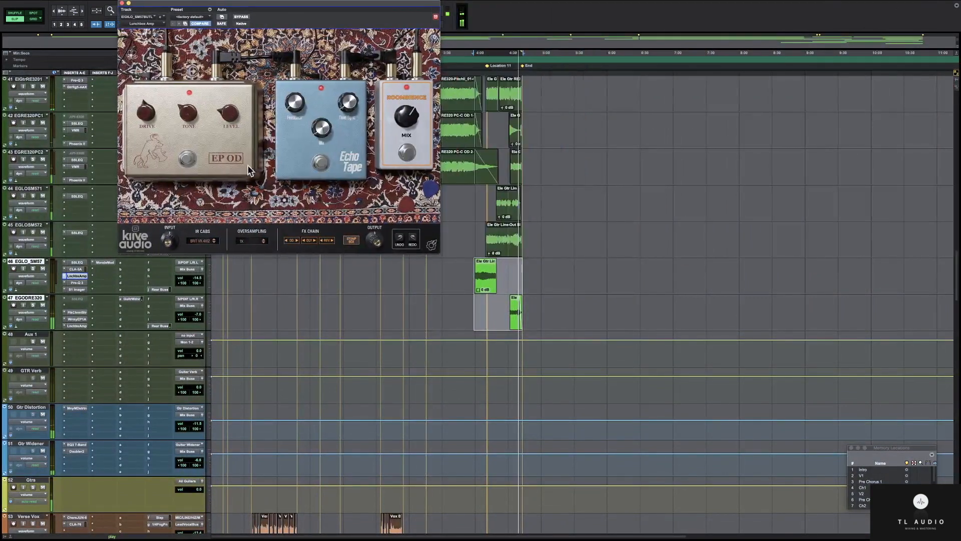
pyautogui.click(352, 239)
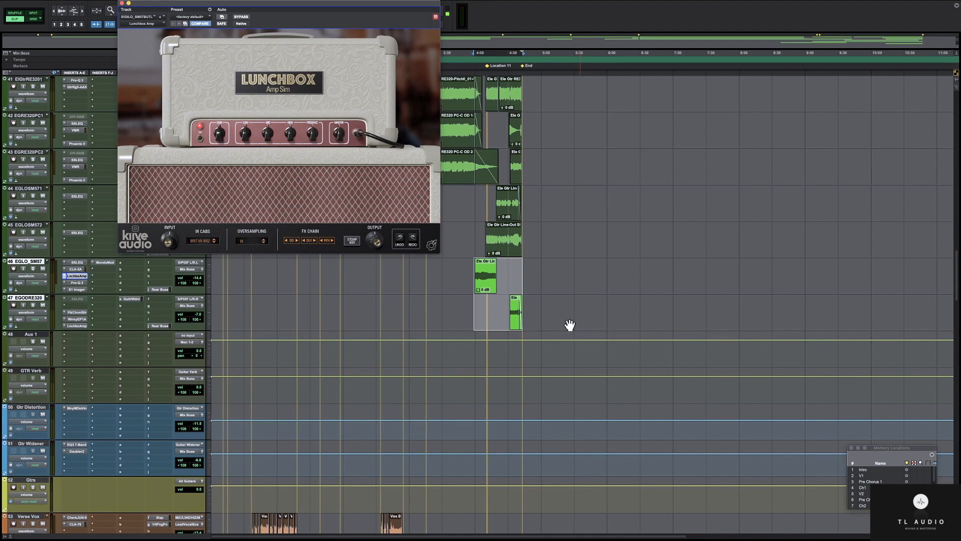
pyautogui.moveTo(299, 2); pyautogui.dragTo(490, 2)
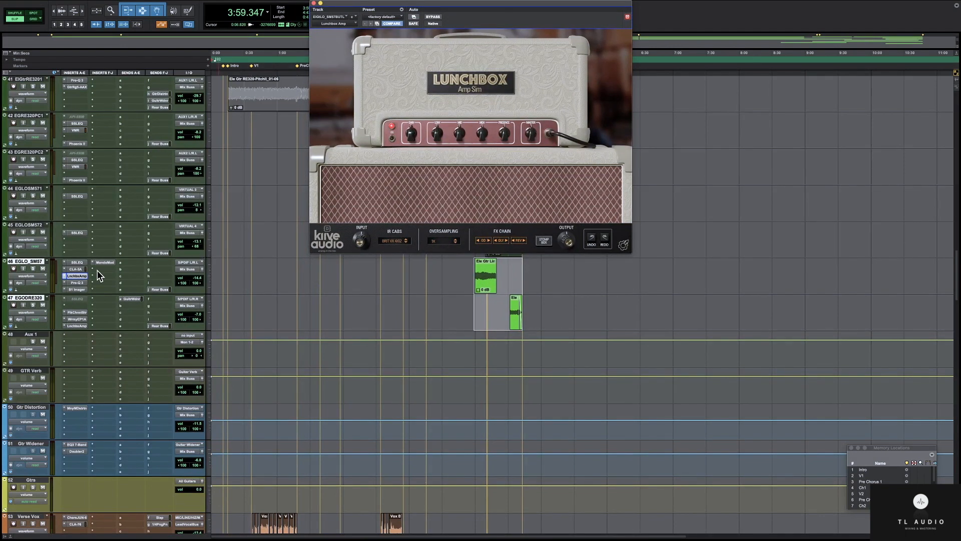
# Select only the guitar clip on EGLO_SM57, clear the plug-in window off the clips and play the section in the mix.
pyautogui.click(466, 267)
pyautogui.click(484, 284)
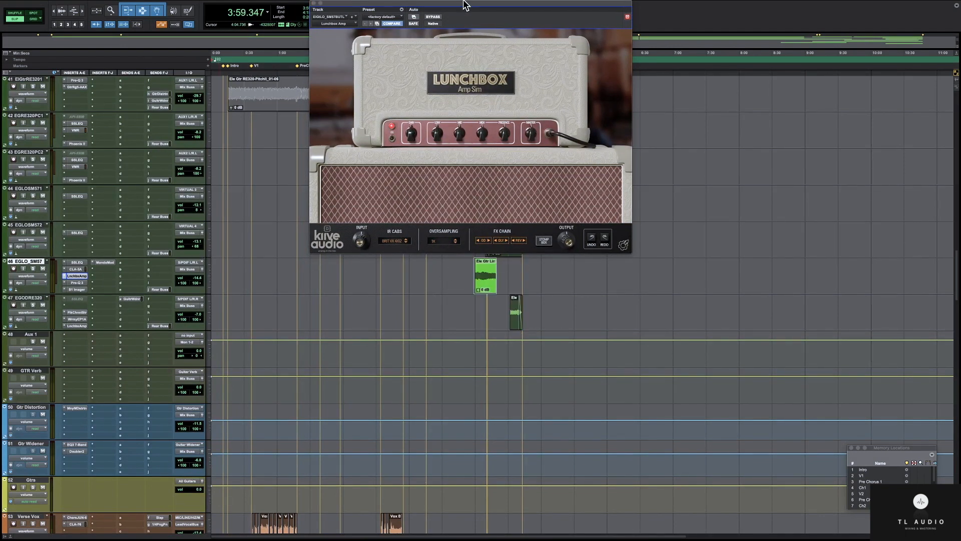
pyautogui.moveTo(467, 9); pyautogui.dragTo(702, 141)
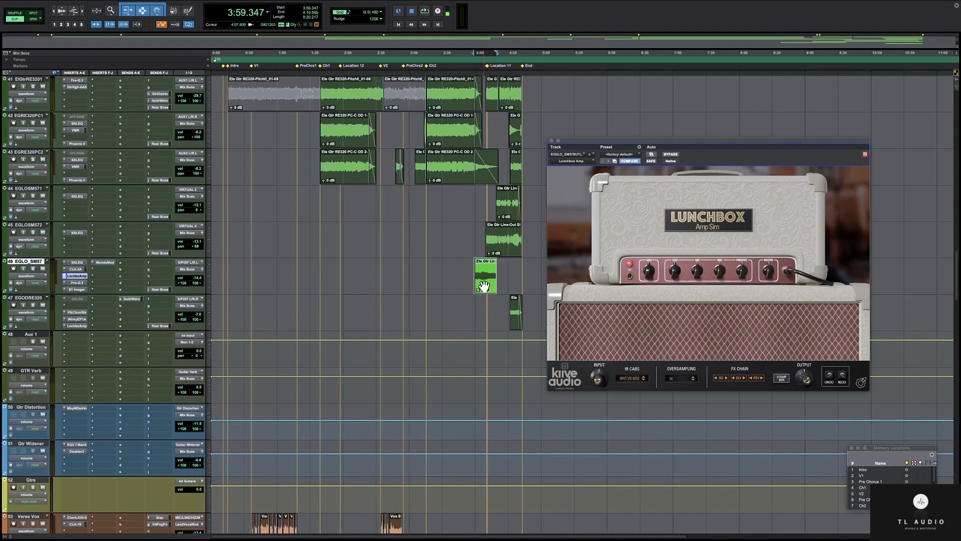
pyautogui.press('space')
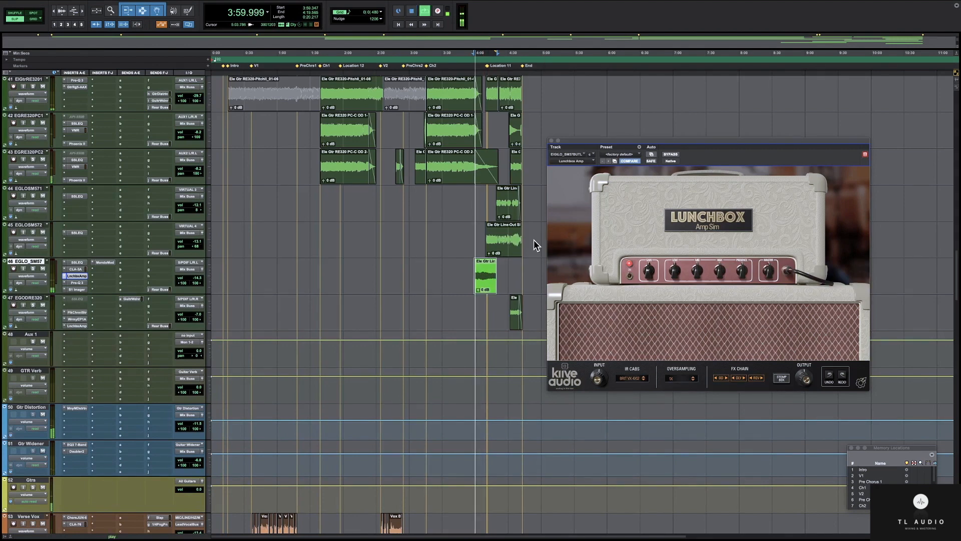
# Solo the EGLO_SM57 track to hear its processed guitar alone, then stop playback.
pyautogui.click(33, 268)
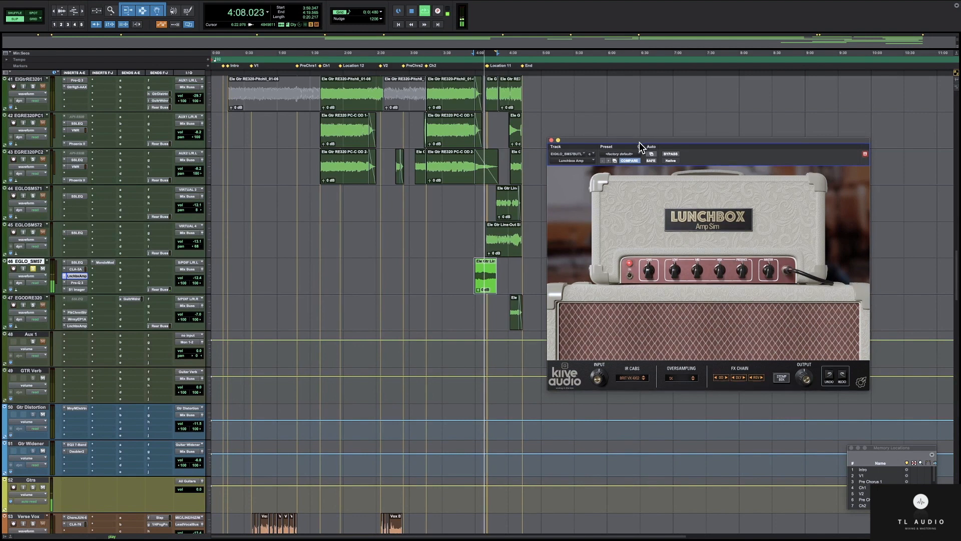
pyautogui.moveTo(639, 143); pyautogui.dragTo(640, 5)
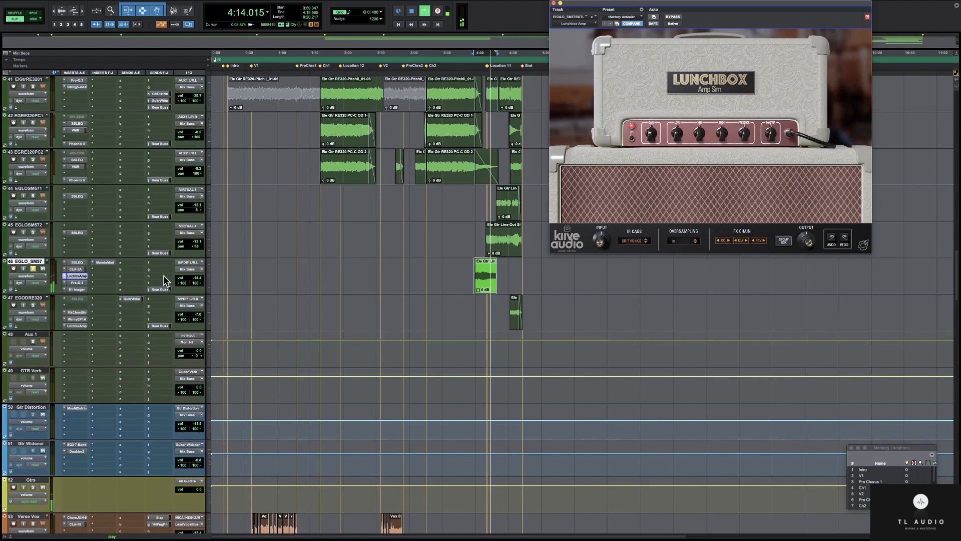
pyautogui.press('space')
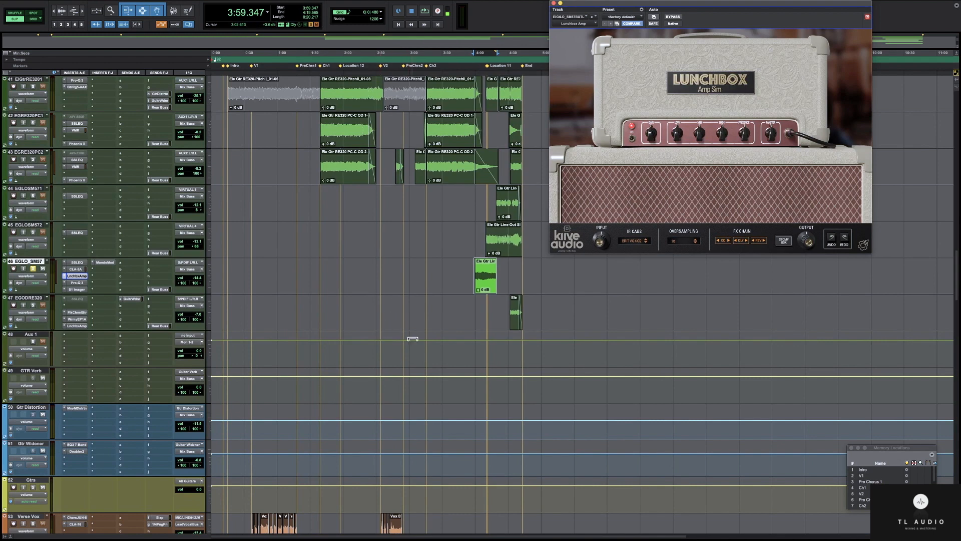
# Bypass all inserts on EGLO_SM57 and play the soloed guitar dry.
pyautogui.keyDown('shift'); pyautogui.keyDown('super'); pyautogui.click(78, 262); pyautogui.keyUp('super'); pyautogui.keyUp('shift')
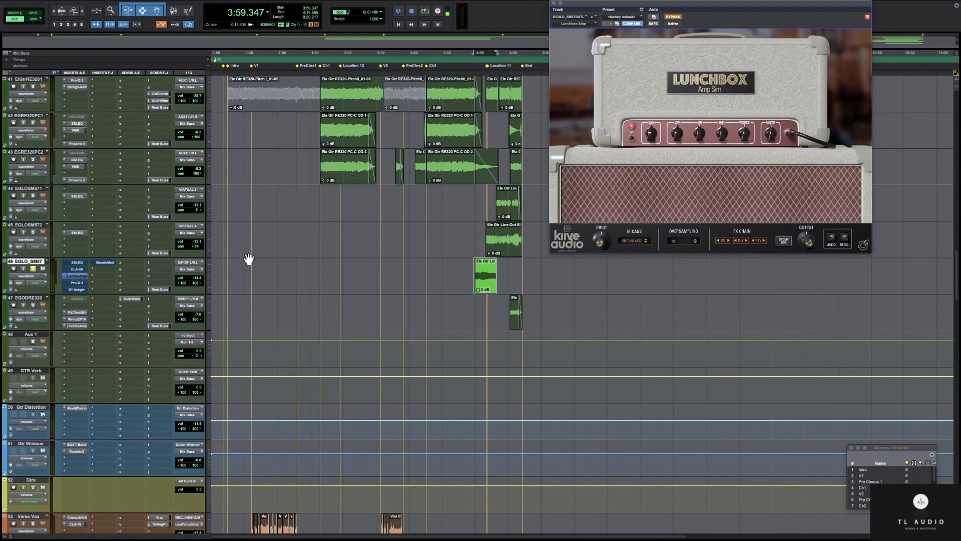
pyautogui.press('space')
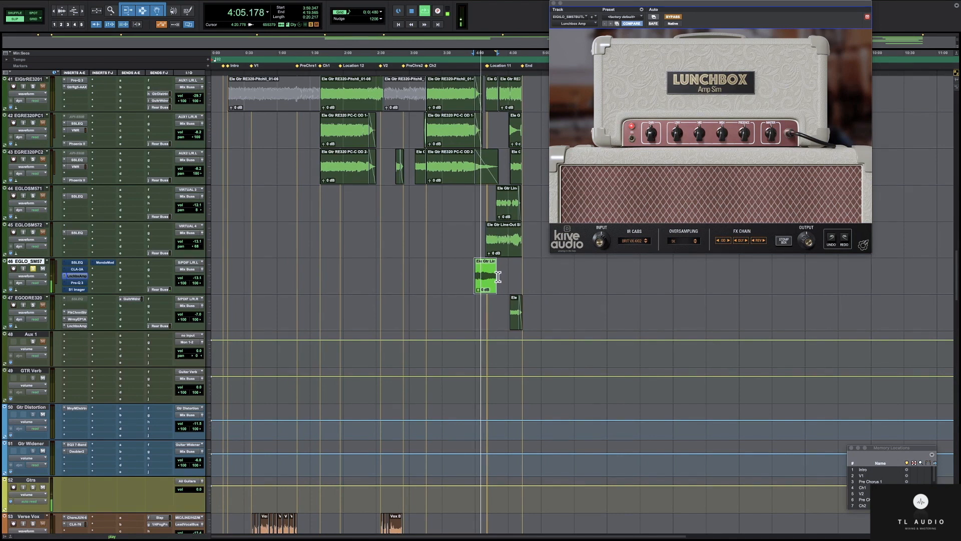
pyautogui.press('space')
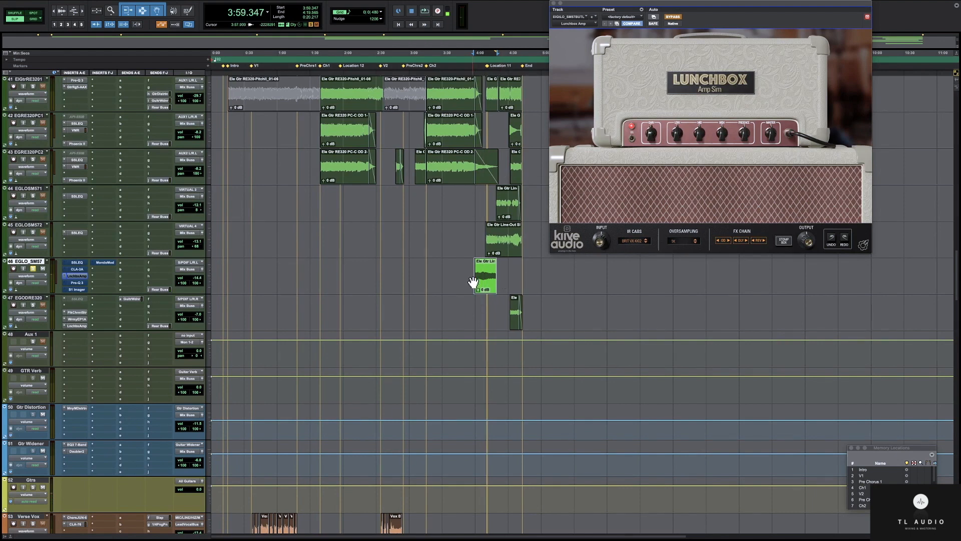
# Unsolo EGLO_SM57 and play its dry guitar within the full mix.
pyautogui.click(33, 269)
pyautogui.press('space')
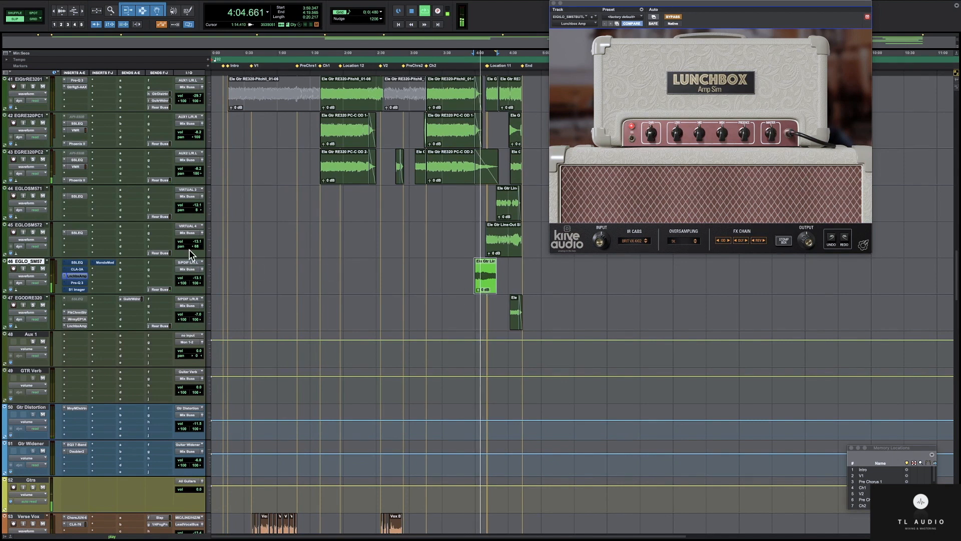
pyautogui.press('space')
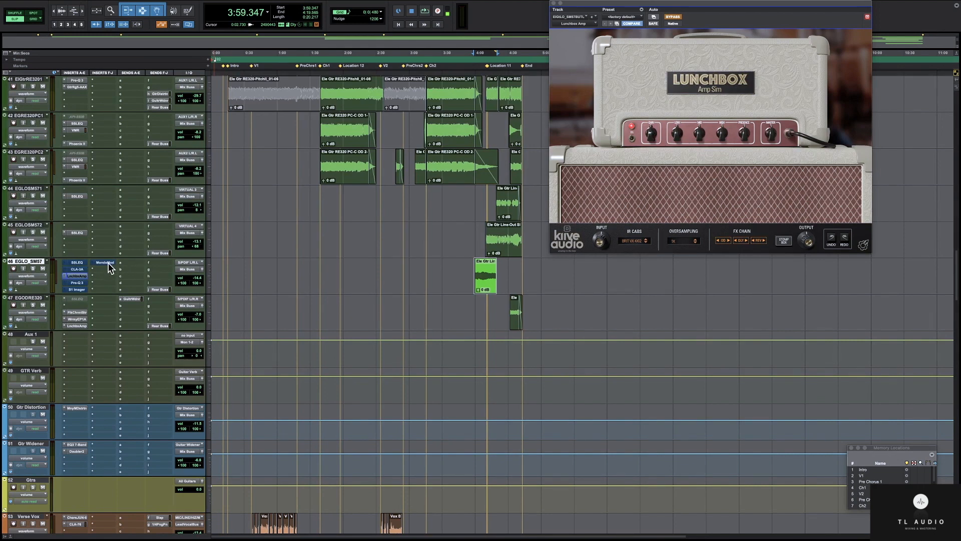
# Re-enable the SSLEQ and CLA-3A inserts on EGLO_SM57 and review their settings.
pyautogui.click(76, 263)
pyautogui.moveTo(714, 6); pyautogui.dragTo(408, 7)
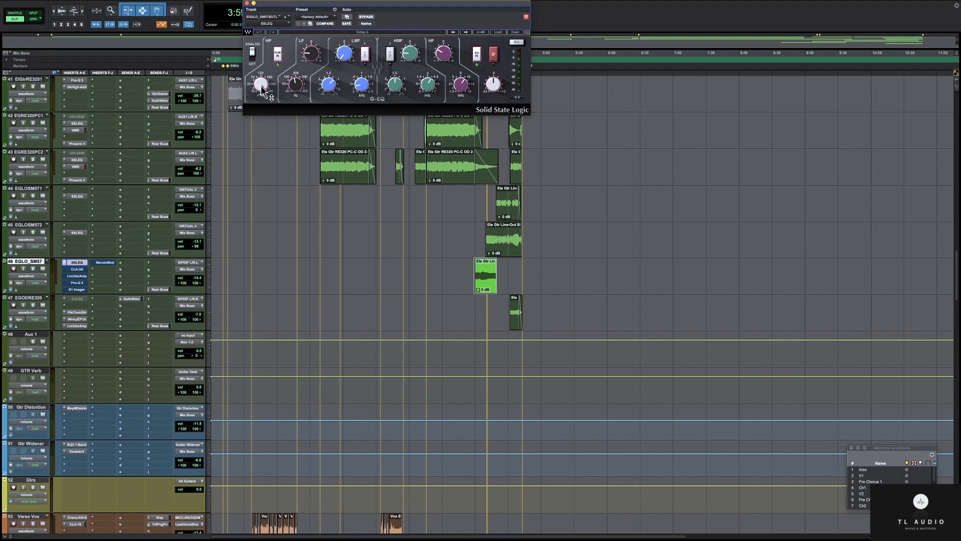
pyautogui.moveTo(262, 84)
pyautogui.click(77, 269)
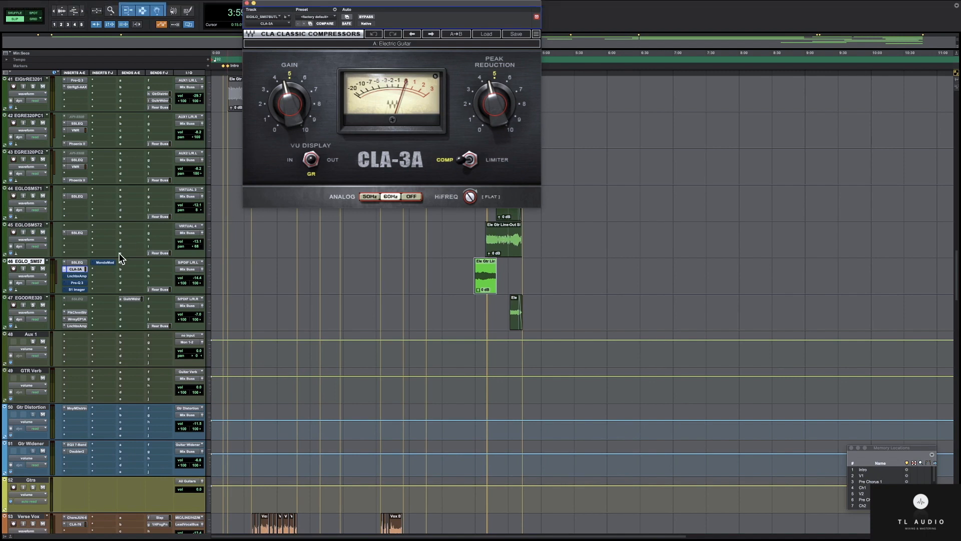
pyautogui.click(76, 262)
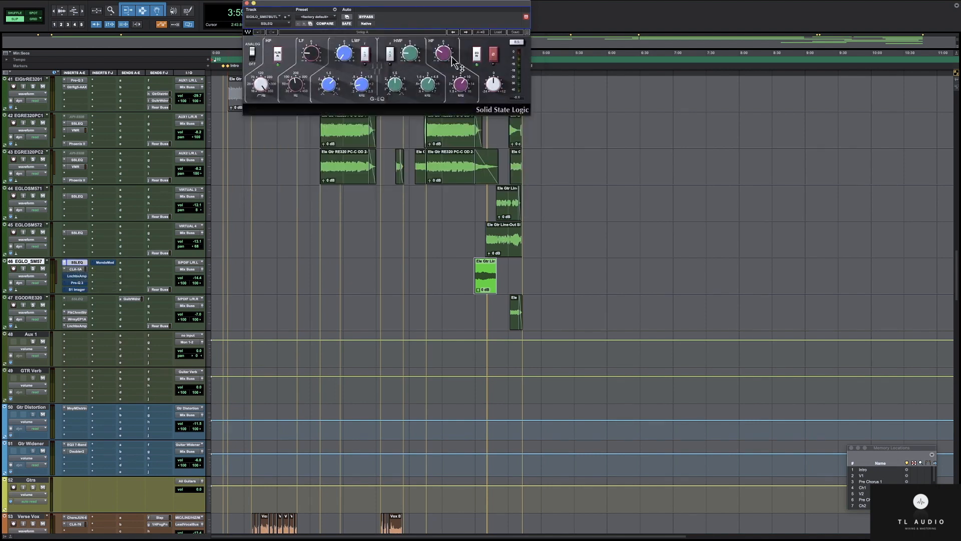
pyautogui.click(76, 270)
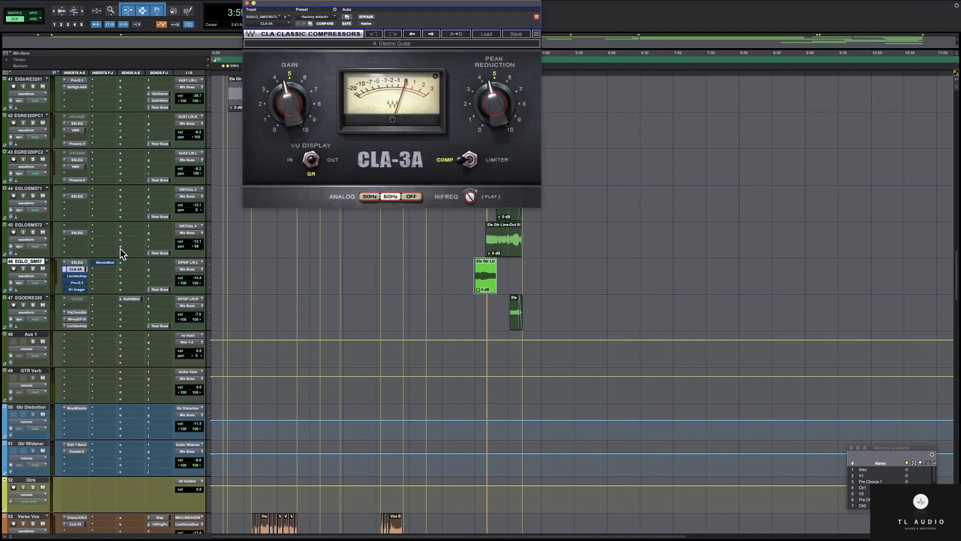
# Solo EGLO_SM57 and compare its sound during playback with the SSLEQ and CLA-3A inserts bypassed and active.
pyautogui.click(33, 268)
pyautogui.press('space')
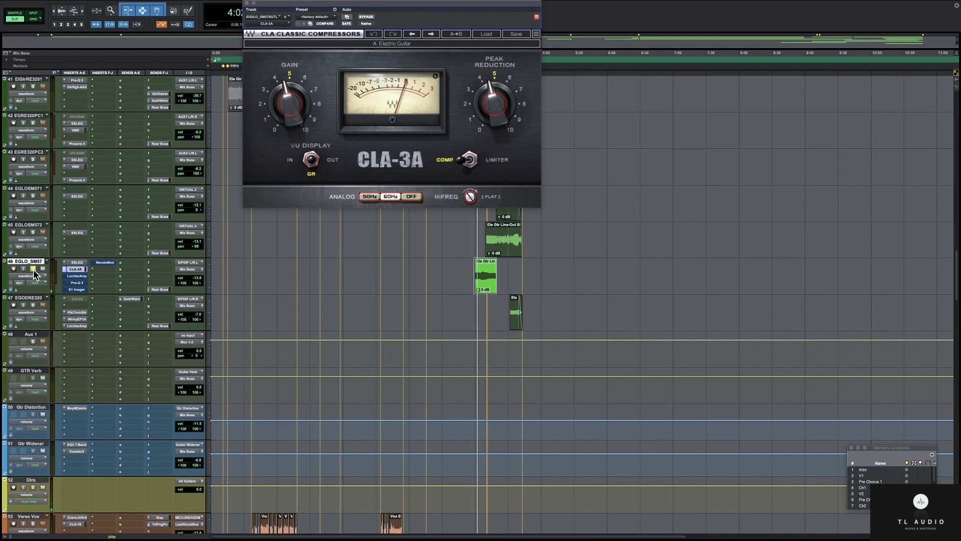
pyautogui.keyDown('super'); pyautogui.click(79, 267); pyautogui.keyUp('super')
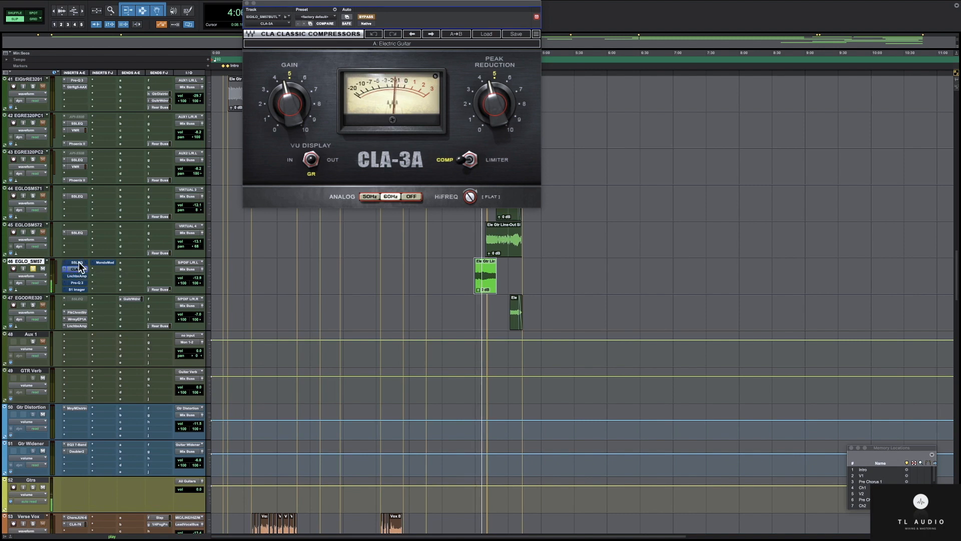
pyautogui.keyDown('super'); pyautogui.click(79, 267); pyautogui.keyUp('super')
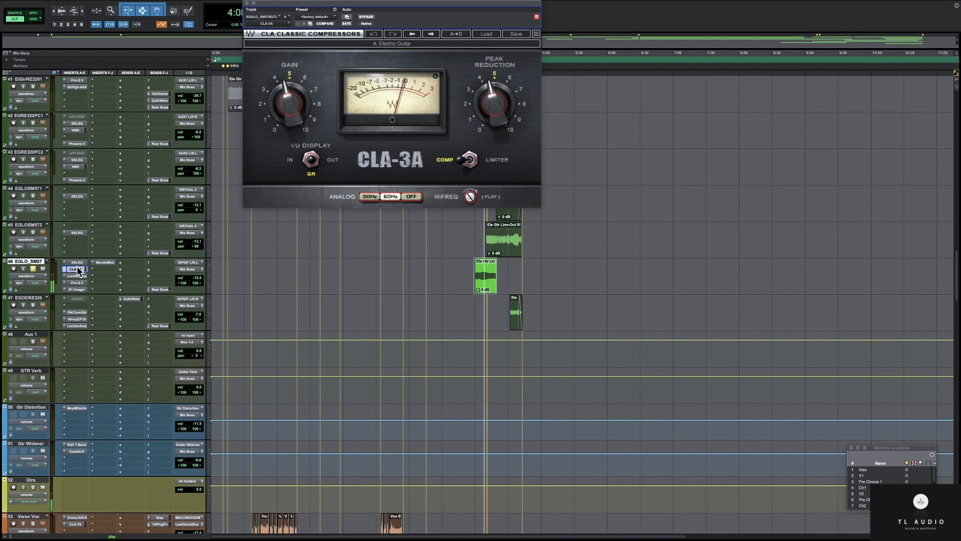
pyautogui.press('space')
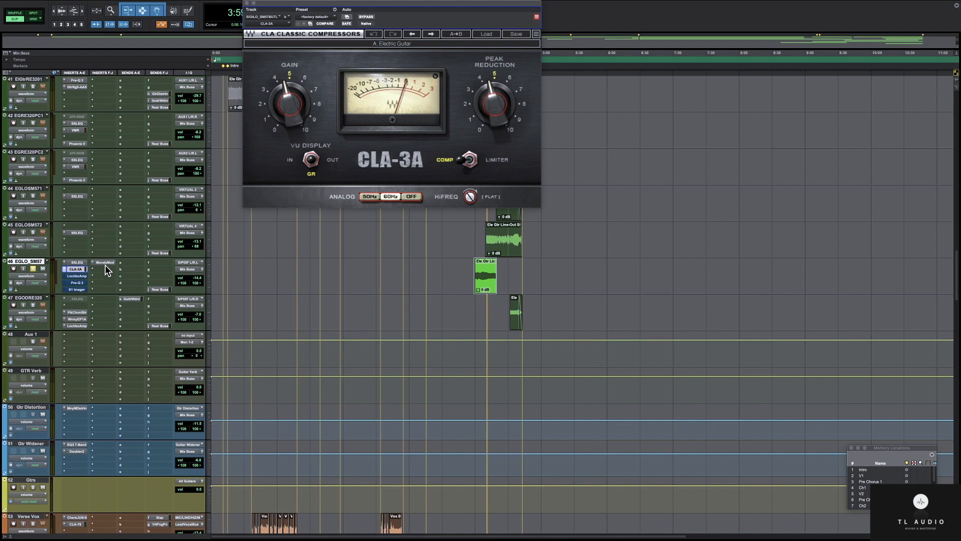
# Re-enable the Lunchbox Amp insert on EGLO_SM57 and compare its bypassed and active sound during playback.
pyautogui.click(78, 276)
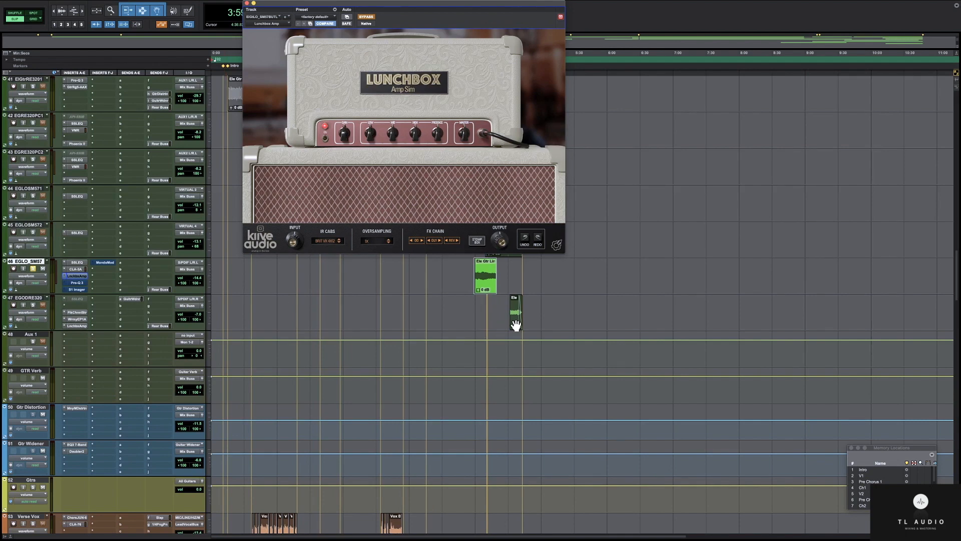
pyautogui.keyDown('super'); pyautogui.click(78, 275); pyautogui.keyUp('super')
pyautogui.press('space')
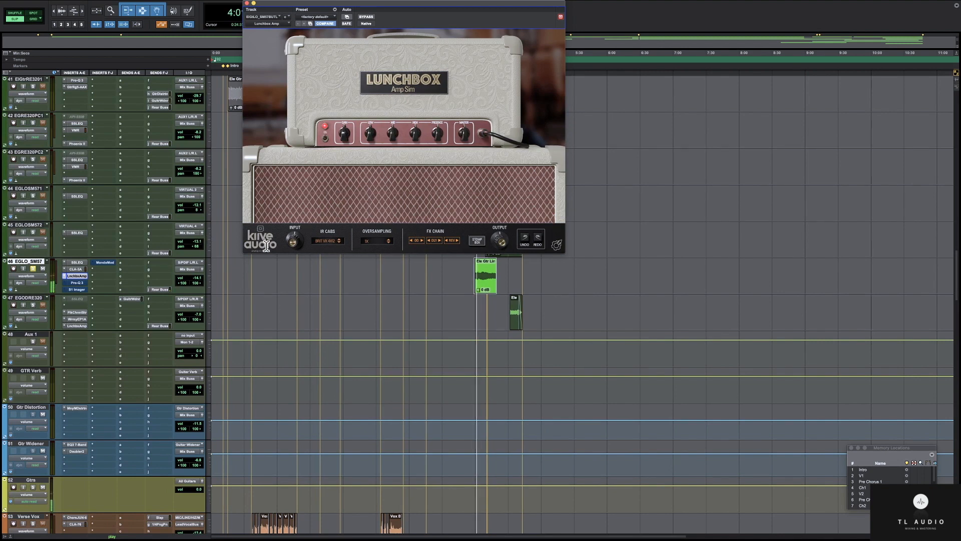
pyautogui.click(372, 18)
pyautogui.click(372, 18)
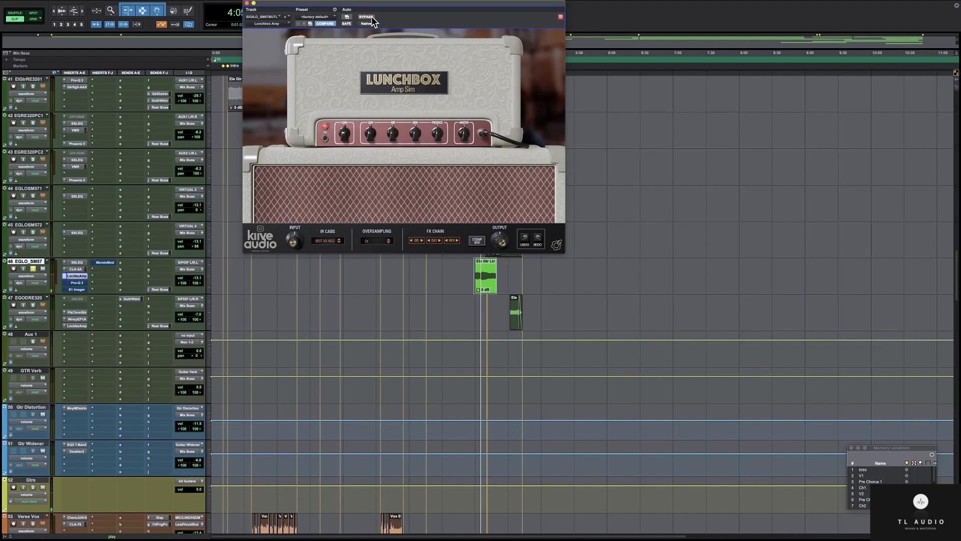
pyautogui.click(372, 18)
pyautogui.click(372, 18)
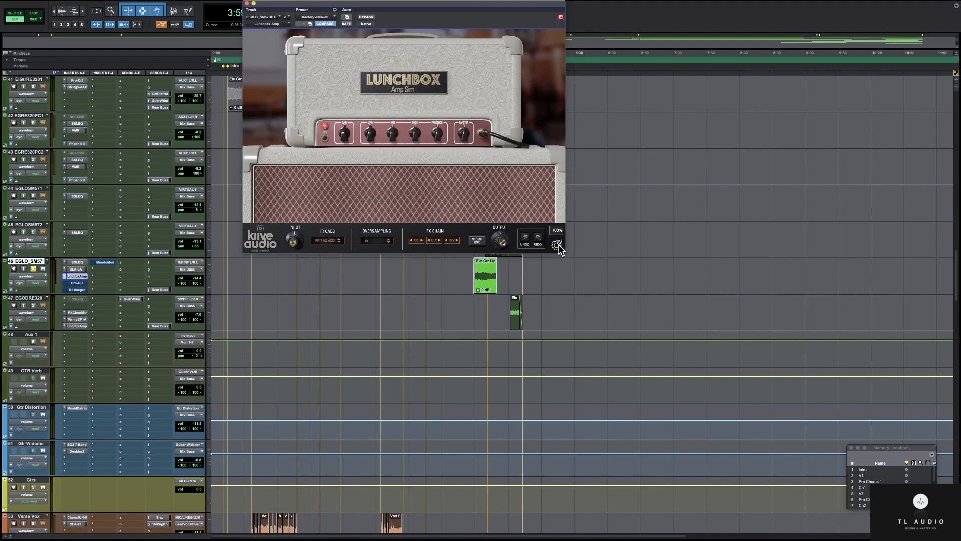
# Enlarge the Lunchbox Amp Sim interface to 150% and reposition its window.
pyautogui.click(559, 231)
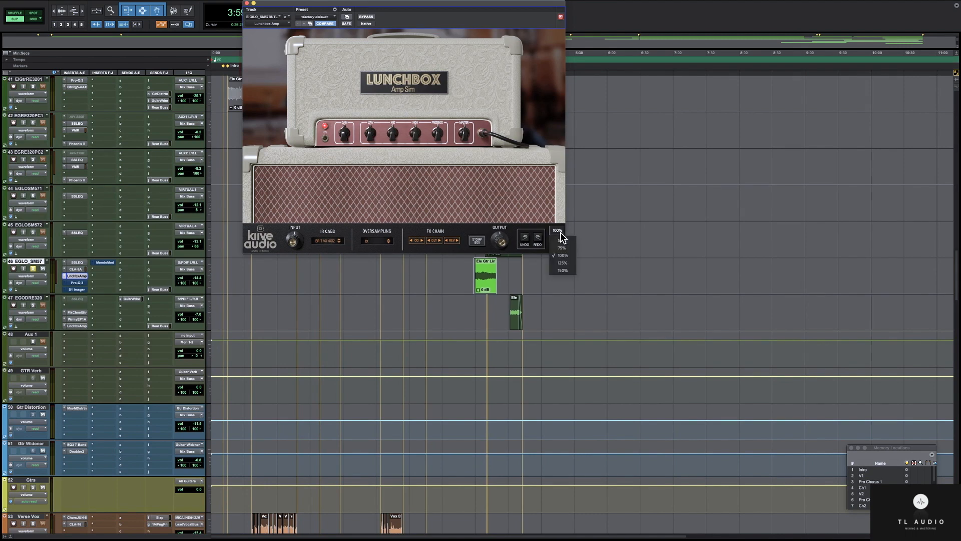
pyautogui.click(563, 271)
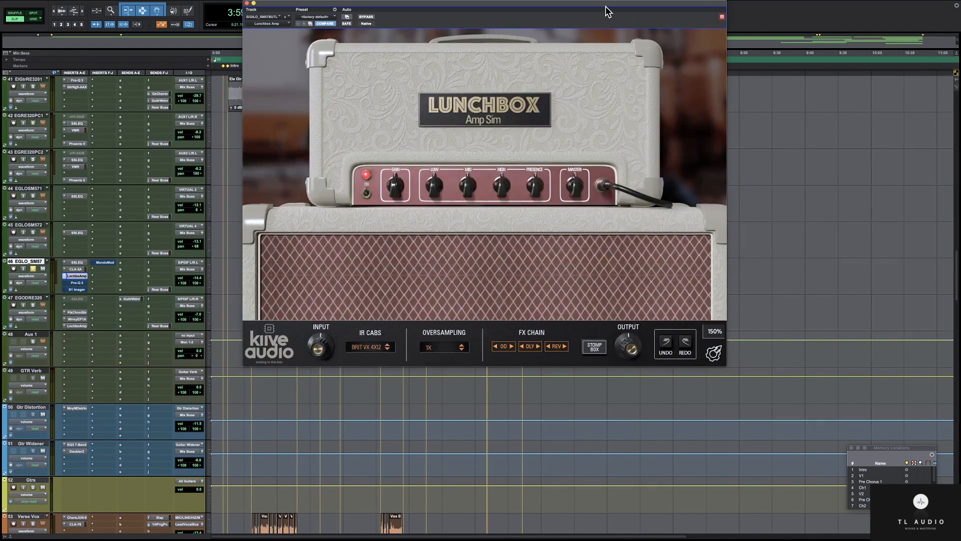
pyautogui.moveTo(598, 9); pyautogui.dragTo(569, 76)
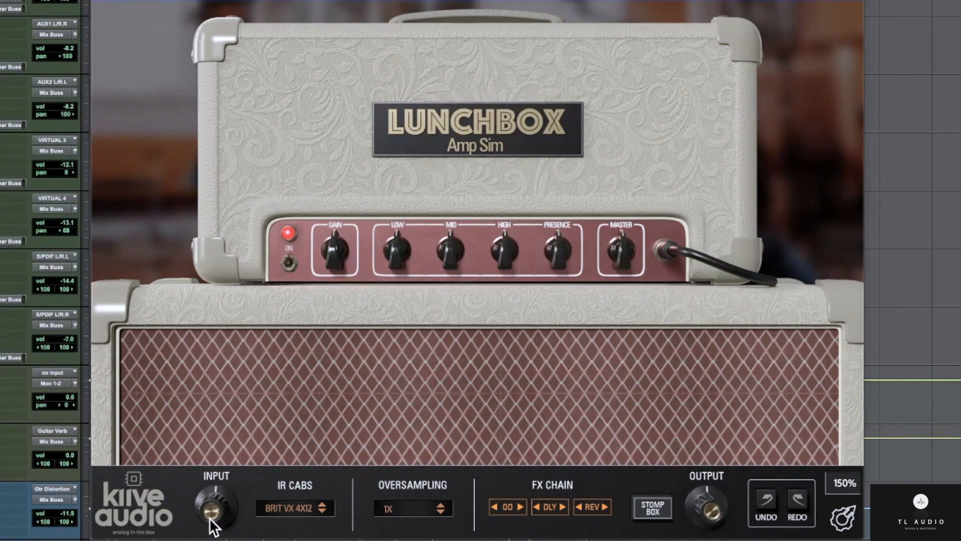
# Try the amp's input gain at 13.1 dB, and reset it to its default.
pyautogui.moveTo(216, 523); pyautogui.dragTo(214, 442)
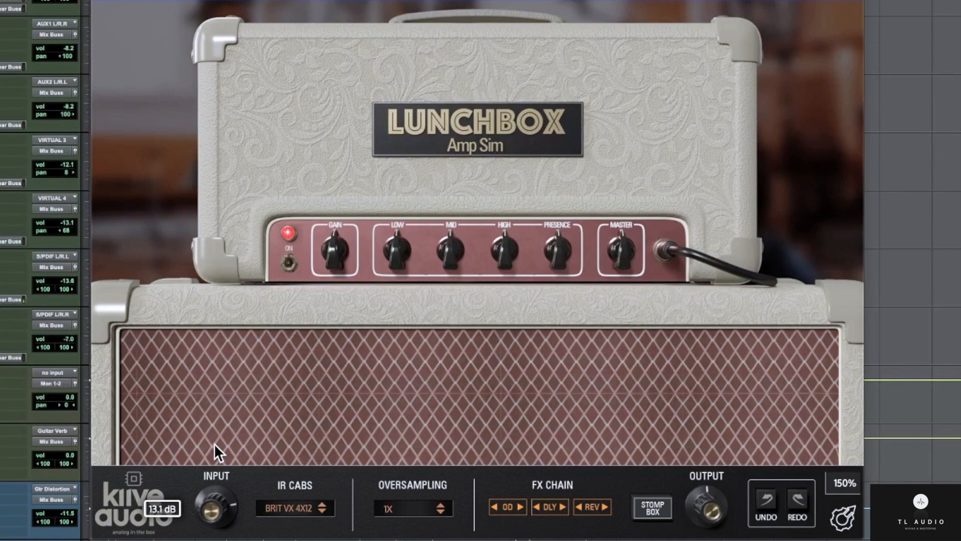
pyautogui.doubleClick(209, 513)
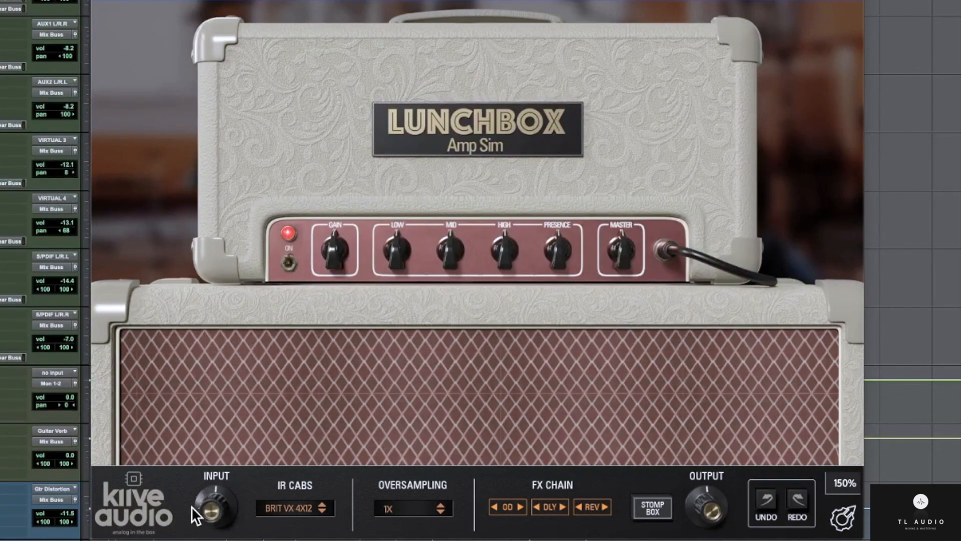
# Audition the BRIT MRS 4X12 and USA MES 2X12 cabinets during playback, returning to BRIT VX 4X12.
pyautogui.click(298, 511)
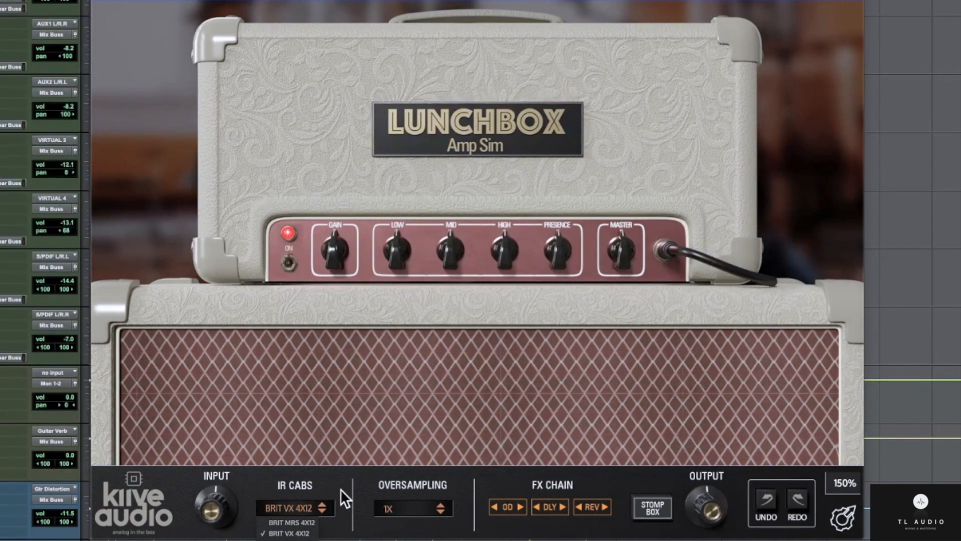
pyautogui.click(267, 483)
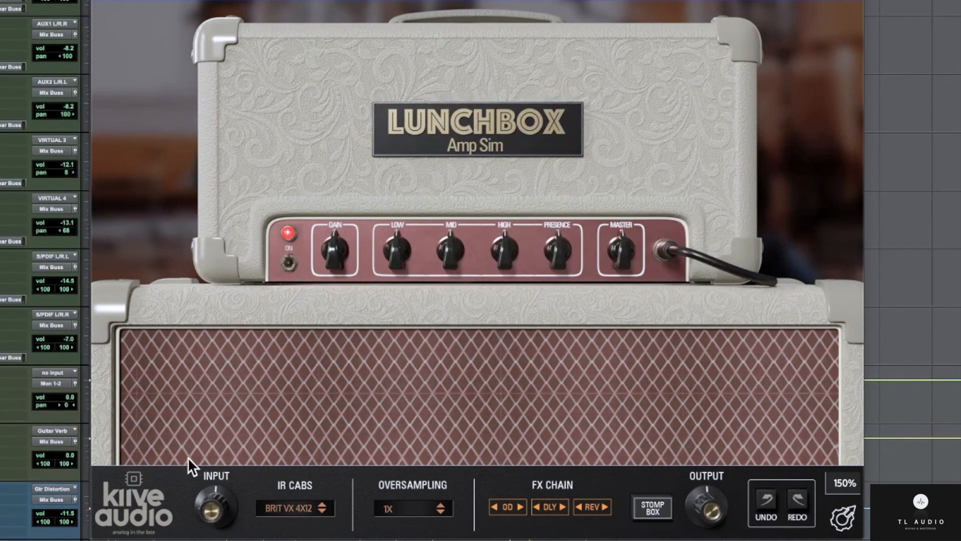
pyautogui.click(292, 507)
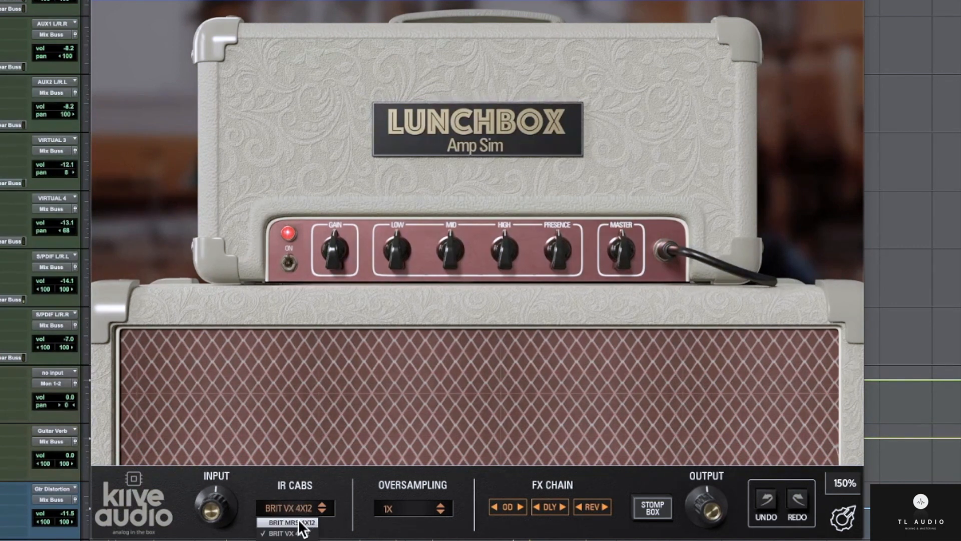
pyautogui.click(299, 522)
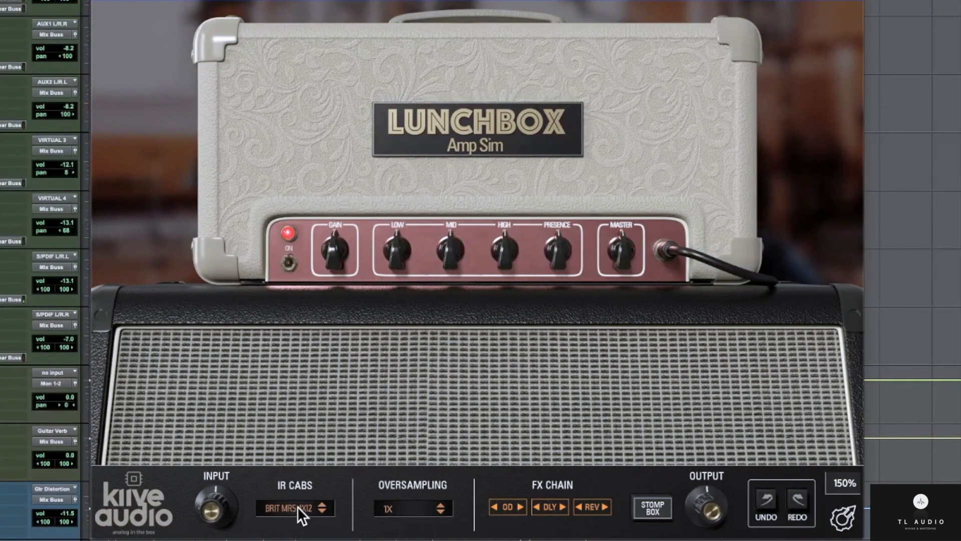
pyautogui.click(297, 507)
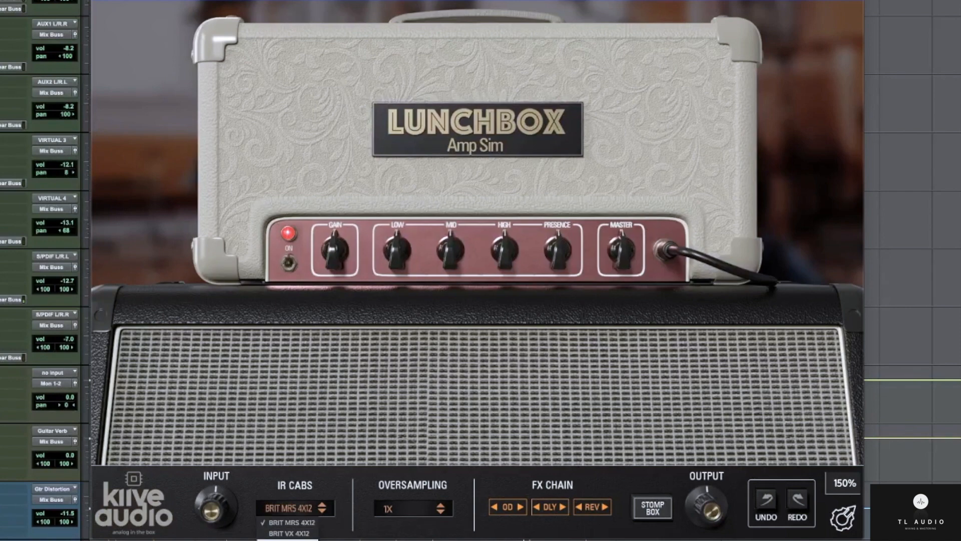
pyautogui.click(290, 540)
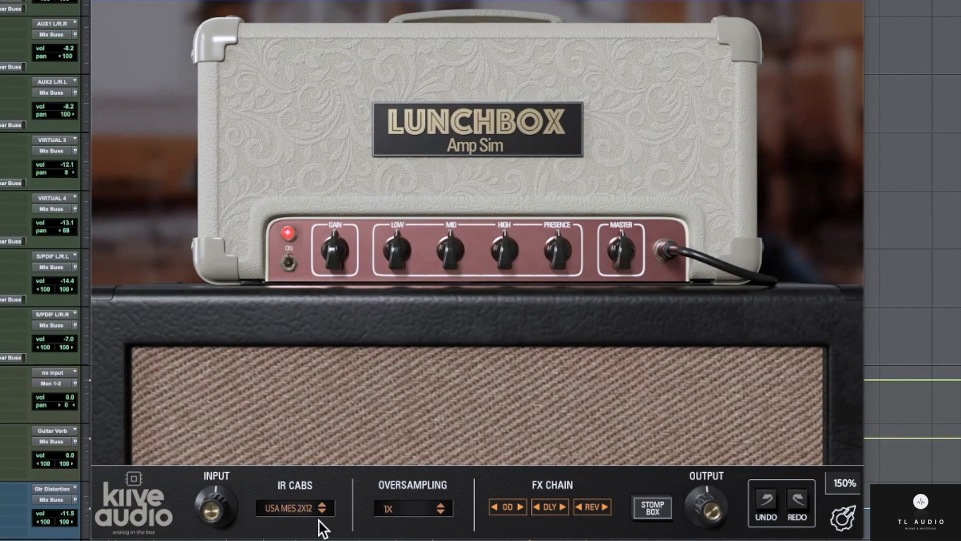
pyautogui.click(296, 508)
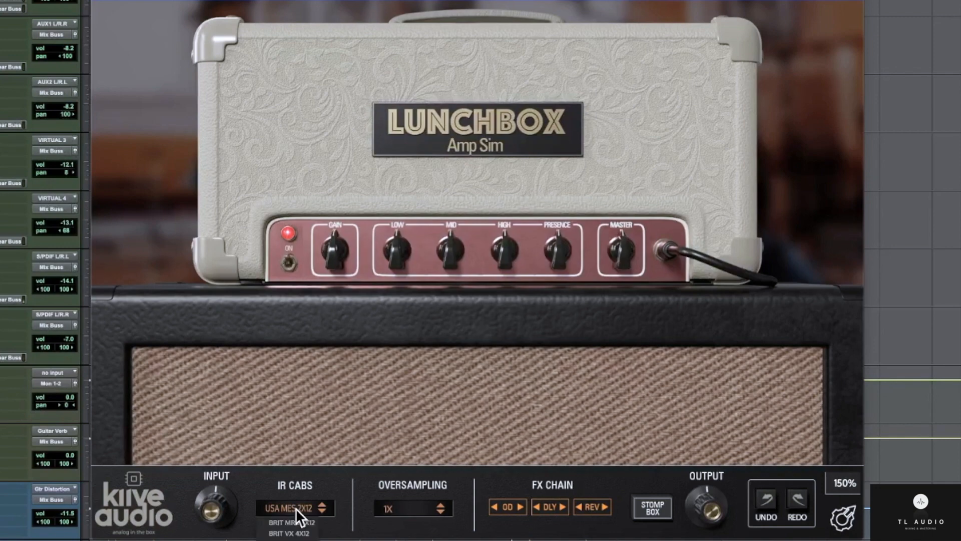
pyautogui.click(295, 534)
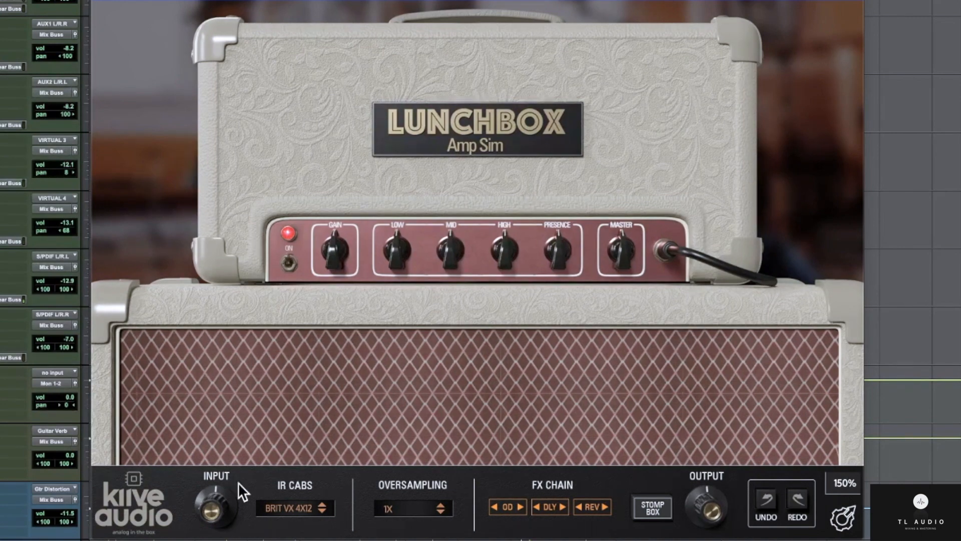
# Listen to the amp with CAB BYPASS selected, and restore the BRIT VX 4X12 cabinet.
pyautogui.click(290, 506)
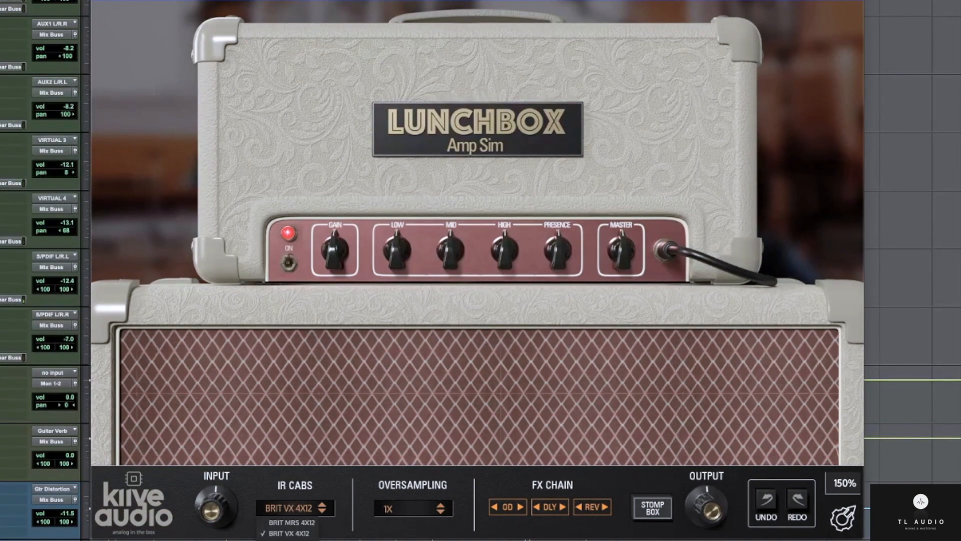
pyautogui.click(292, 540)
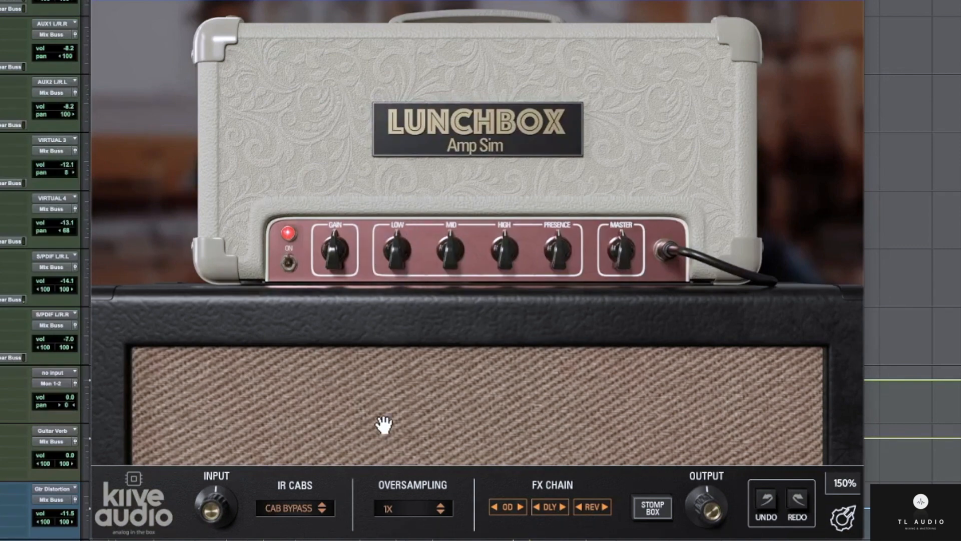
pyautogui.click(316, 510)
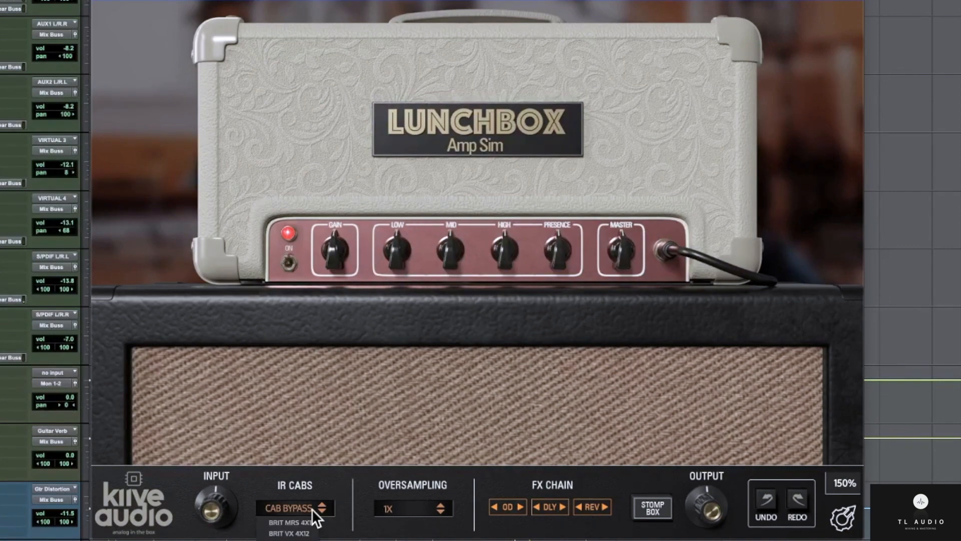
pyautogui.click(297, 533)
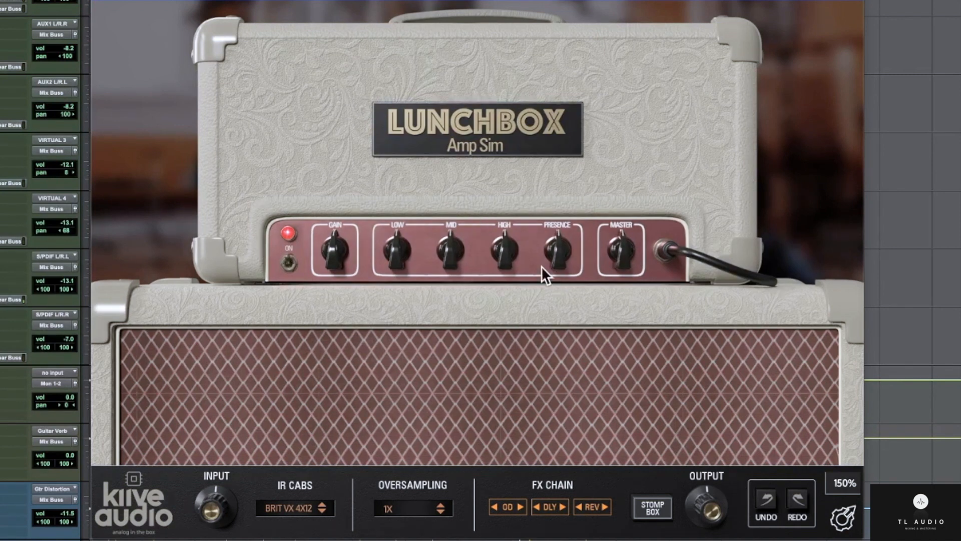
# Try different settings of the amp's low, mid and high tone controls during playback, and reset them to their defaults.
pyautogui.moveTo(498, 247); pyautogui.dragTo(445, 152)
pyautogui.moveTo(449, 251); pyautogui.dragTo(497, 485)
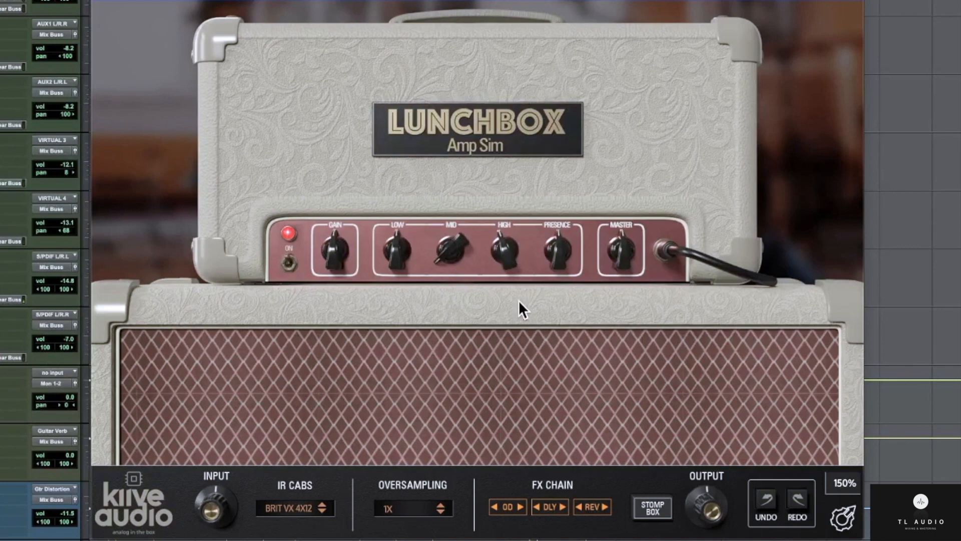
pyautogui.moveTo(500, 249); pyautogui.dragTo(500, 265)
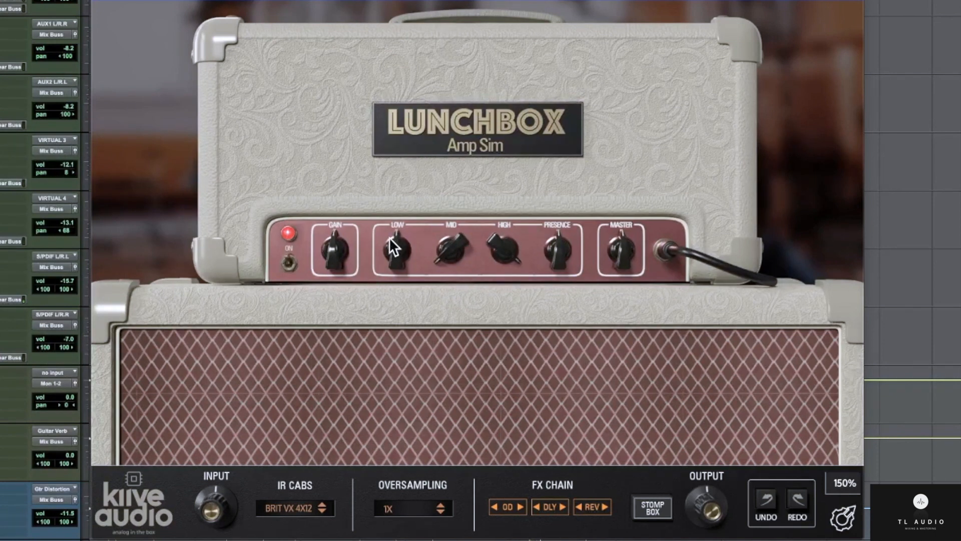
pyautogui.moveTo(389, 237); pyautogui.dragTo(398, 273)
pyautogui.doubleClick(455, 252)
pyautogui.doubleClick(509, 245)
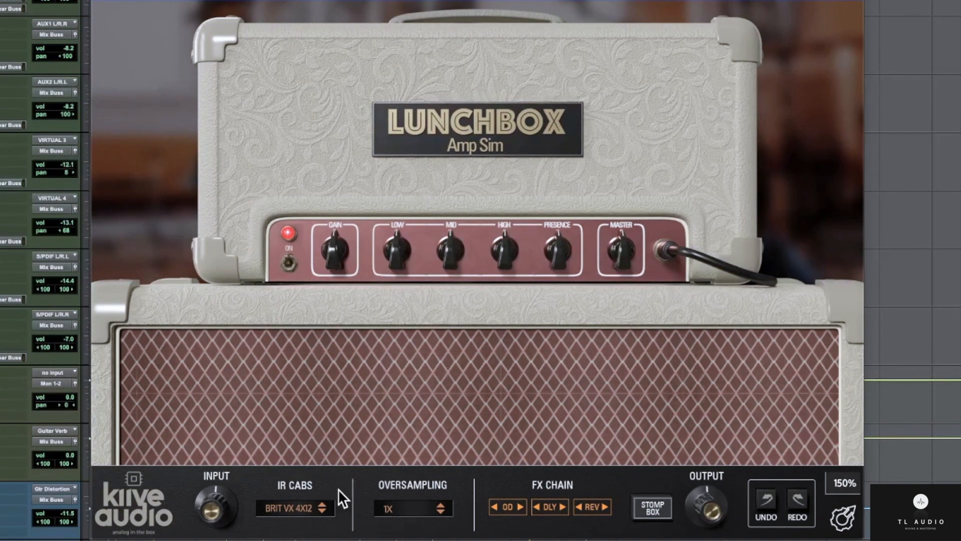
# Try 16X oversampling, and set it back to 1X.
pyautogui.click(439, 509)
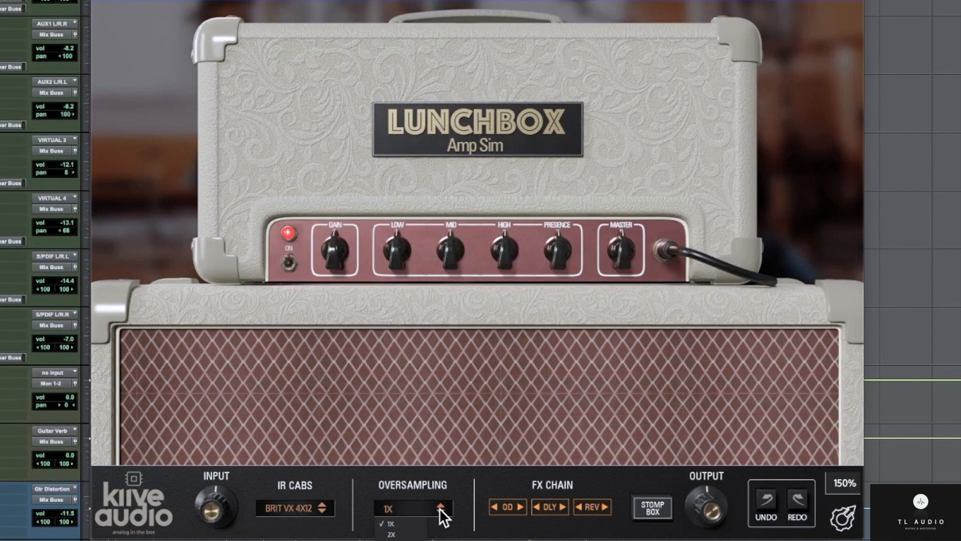
pyautogui.click(411, 540)
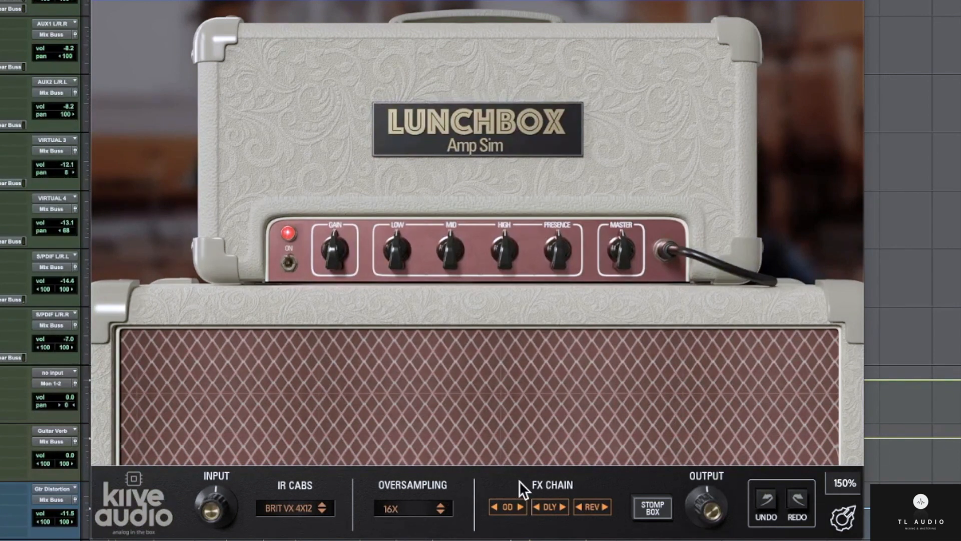
pyautogui.click(437, 507)
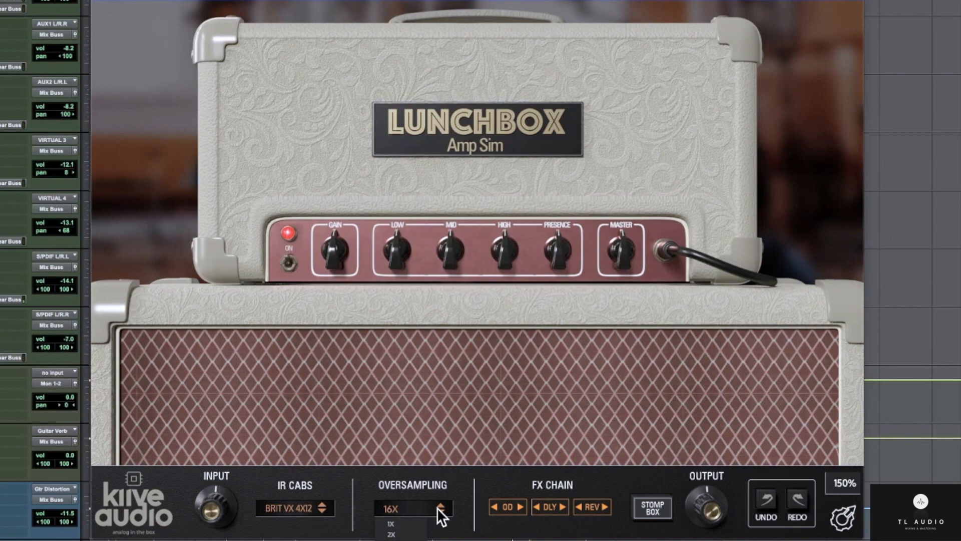
pyautogui.click(407, 524)
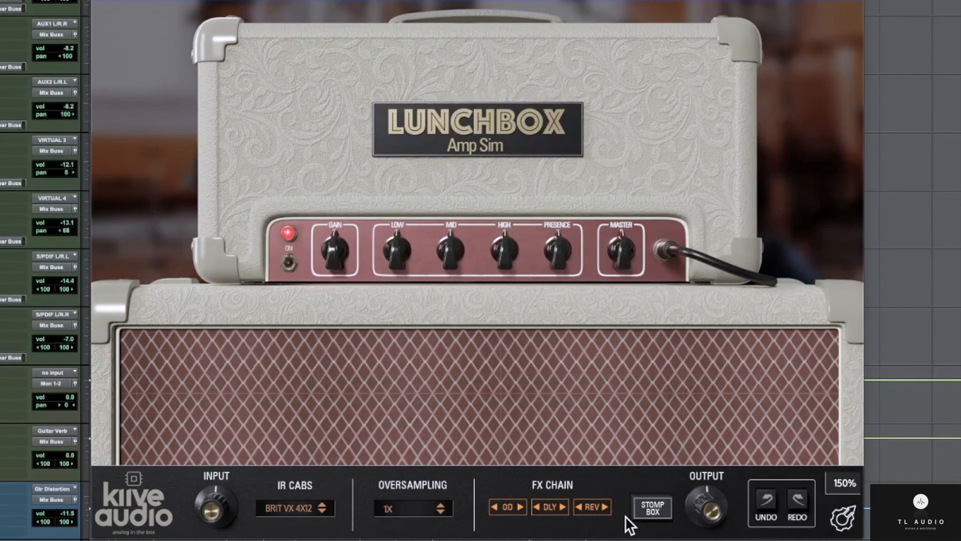
# Show the stomp box pedals and demonstrate toggling the overdrive and delay from the FX chain.
pyautogui.click(648, 510)
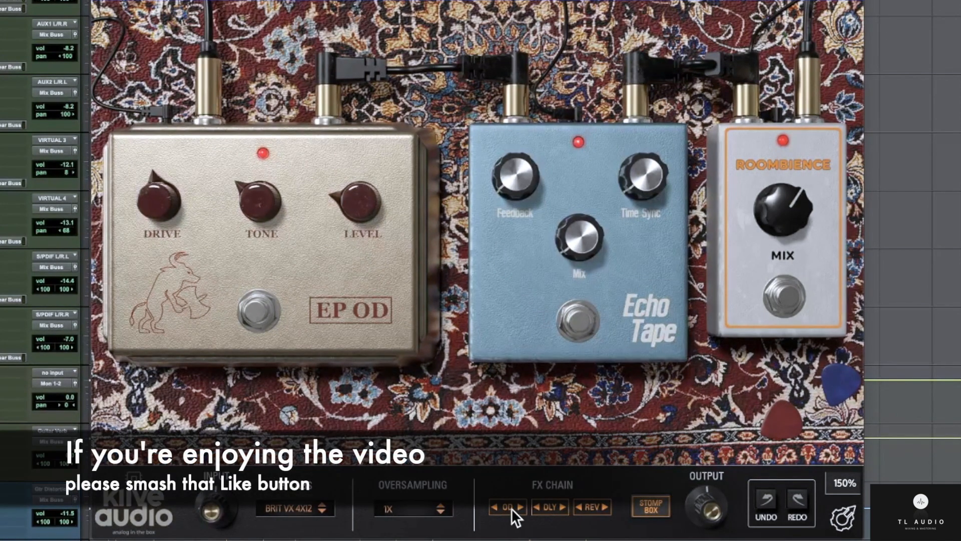
pyautogui.click(512, 507)
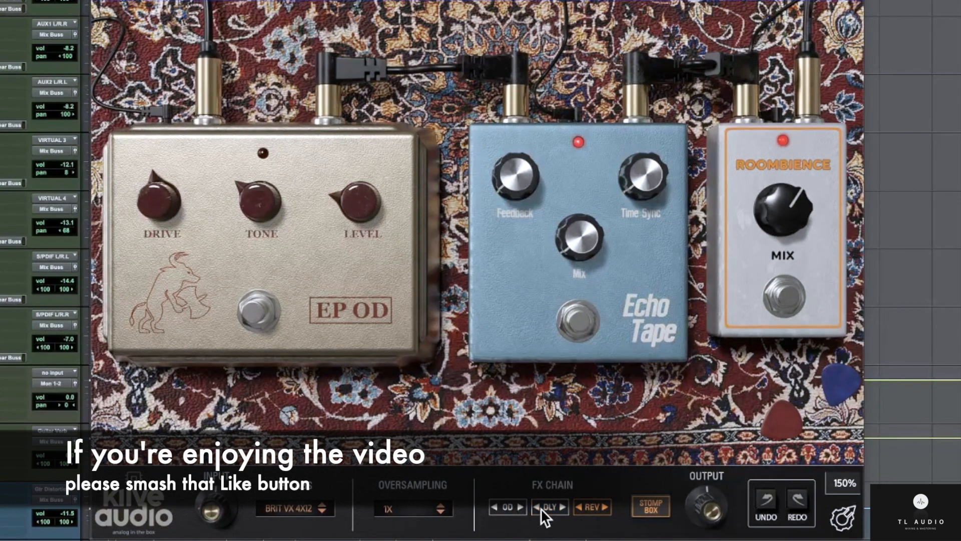
pyautogui.click(541, 509)
pyautogui.click(542, 508)
pyautogui.click(509, 508)
# Demonstrate the footswitches by turning the EP OD, Echo Tape and Roombience pedals off and back on.
pyautogui.click(259, 308)
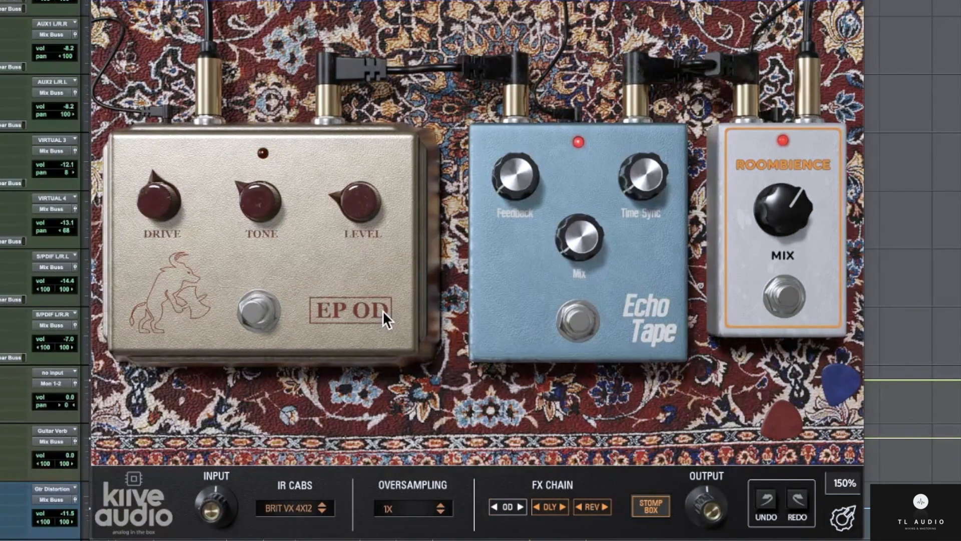
pyautogui.click(580, 321)
pyautogui.click(784, 296)
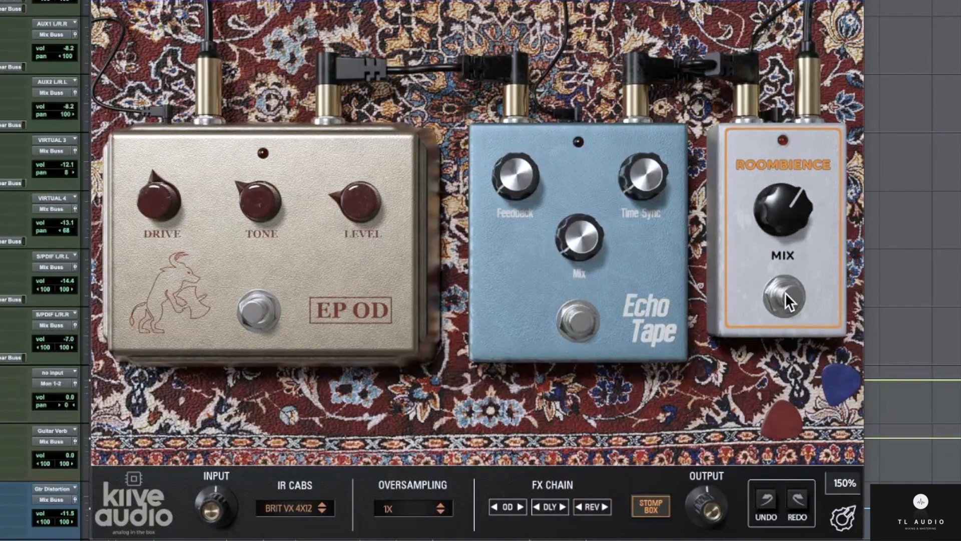
pyautogui.click(786, 295)
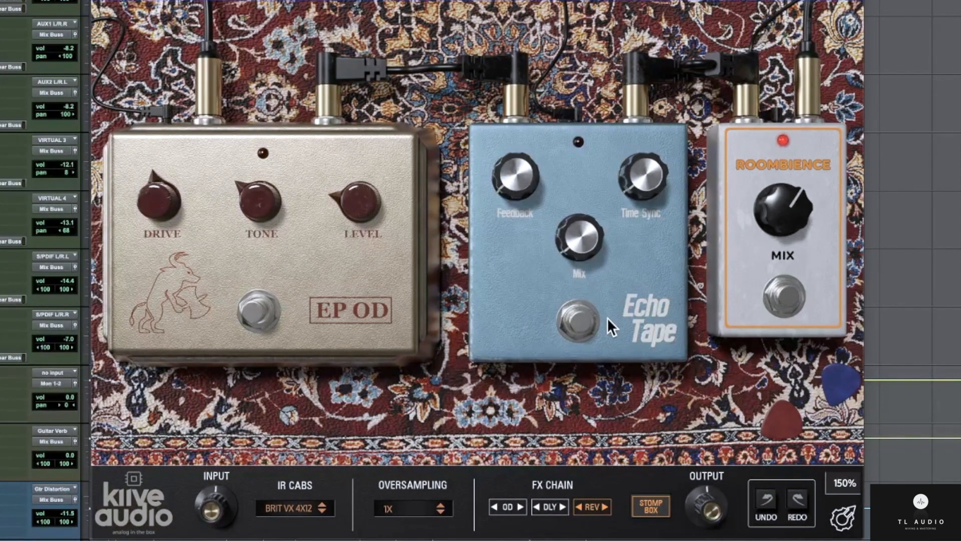
pyautogui.click(579, 323)
pyautogui.click(255, 312)
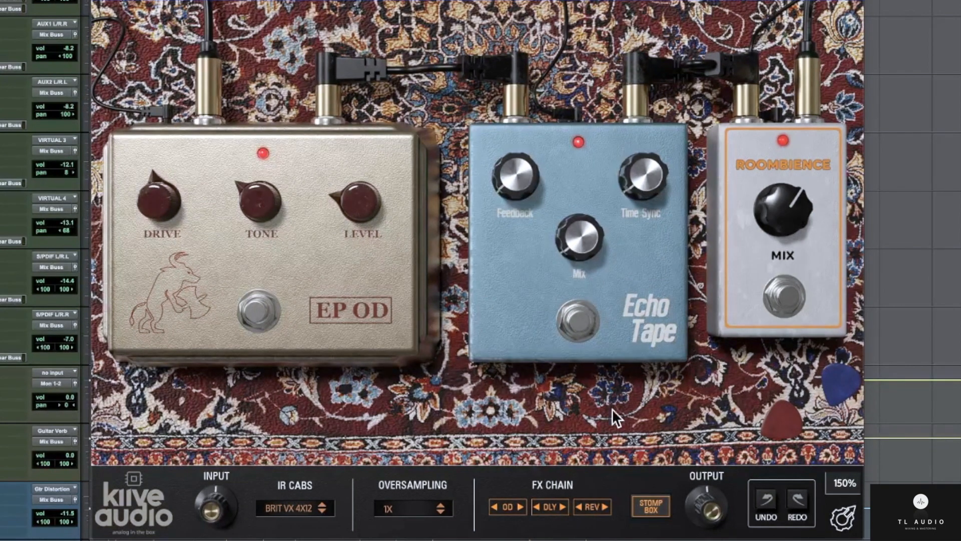
# Turn off EP OD and Echo Tape, compare Roombience on and off during playback, and leave it off.
pyautogui.click(256, 316)
pyautogui.click(578, 325)
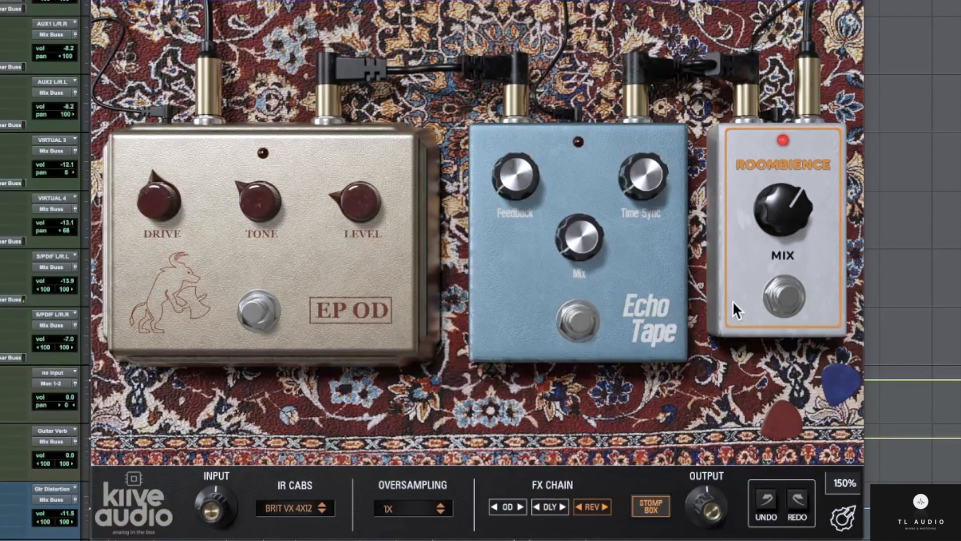
pyautogui.click(788, 297)
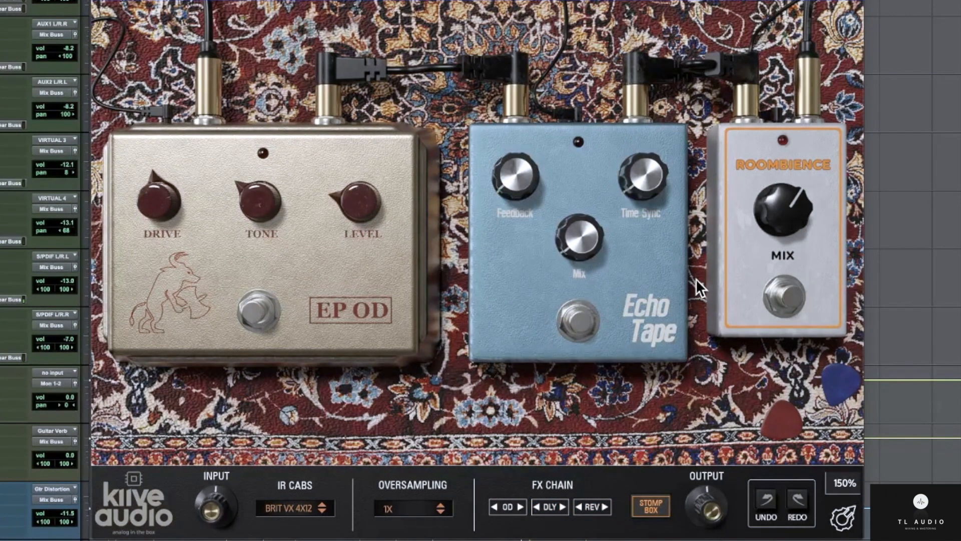
pyautogui.click(791, 298)
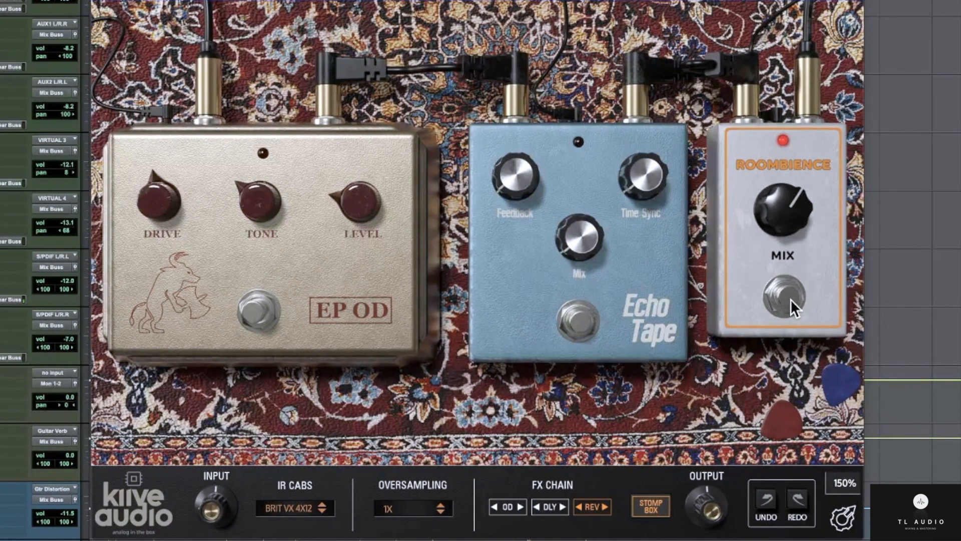
pyautogui.click(794, 291)
# Audition the Echo Tape pedal on and off, and switch on EP OD alone during playback.
pyautogui.click(578, 323)
pyautogui.click(578, 323)
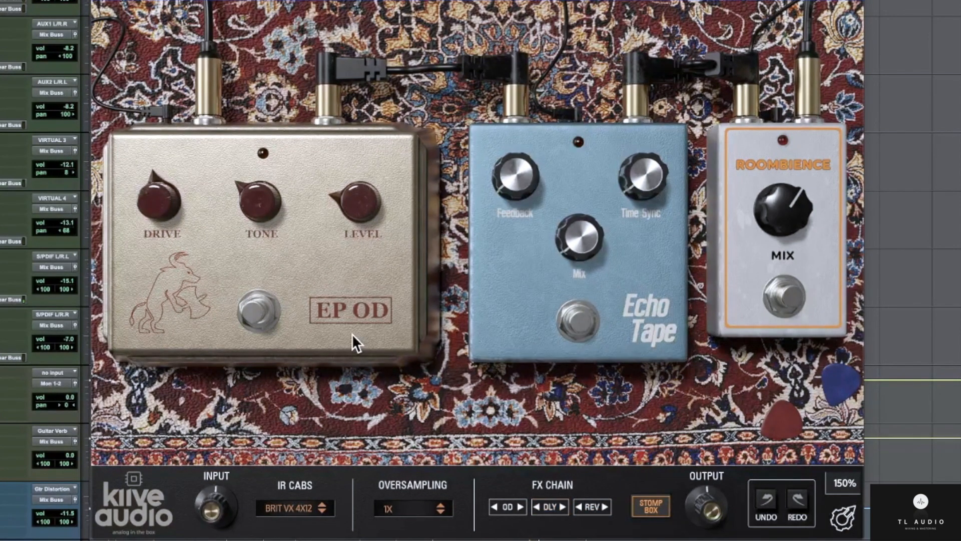
pyautogui.click(260, 309)
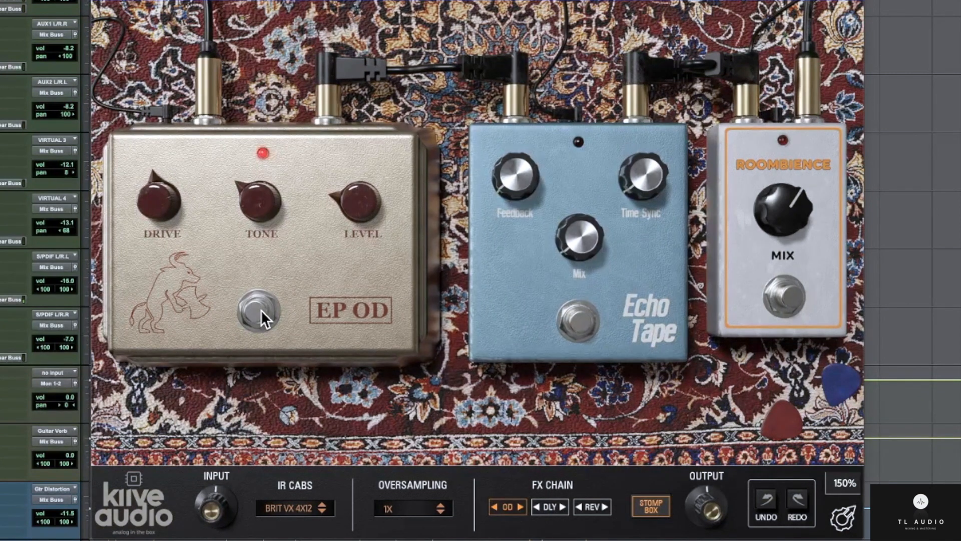
# Compare the guitar with the EP OD pedal off and on during playback, and leave it on.
pyautogui.click(260, 310)
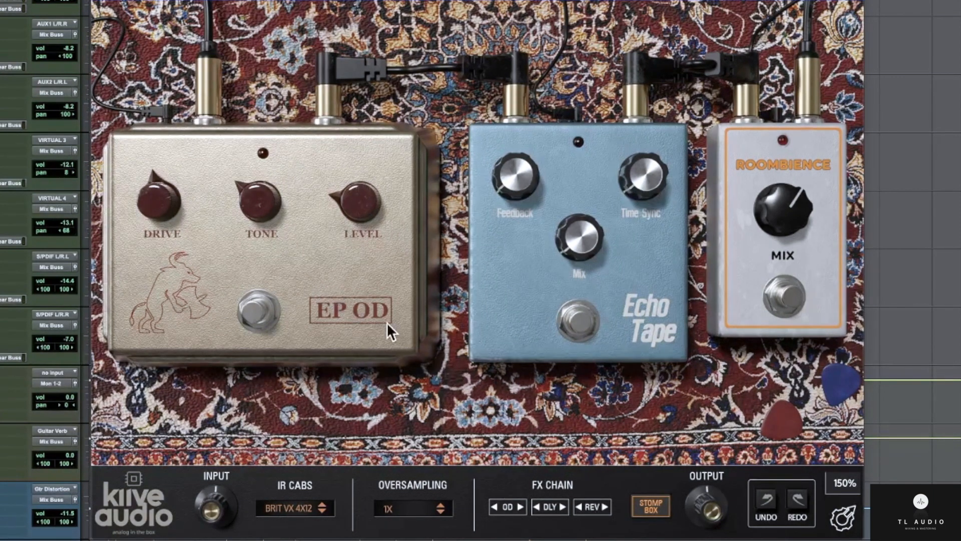
pyautogui.click(259, 313)
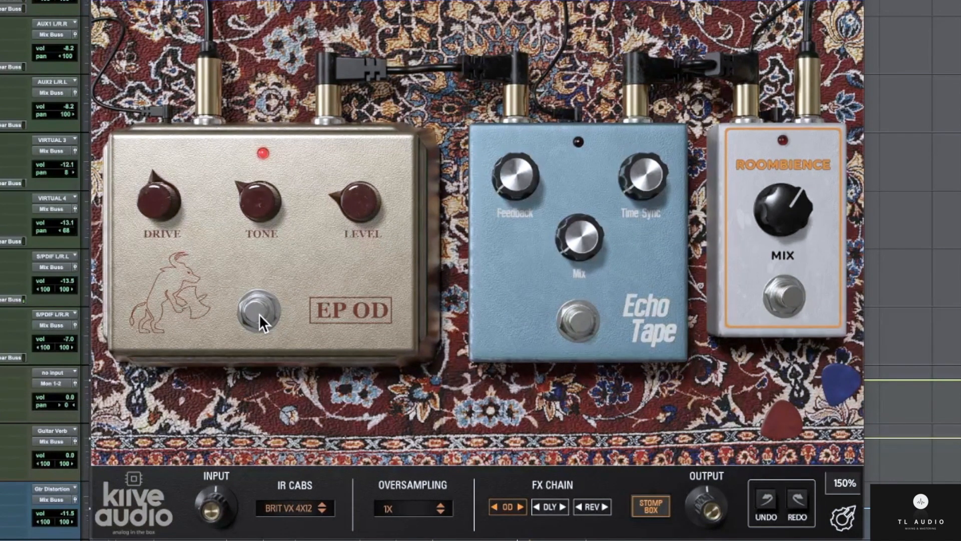
pyautogui.click(259, 314)
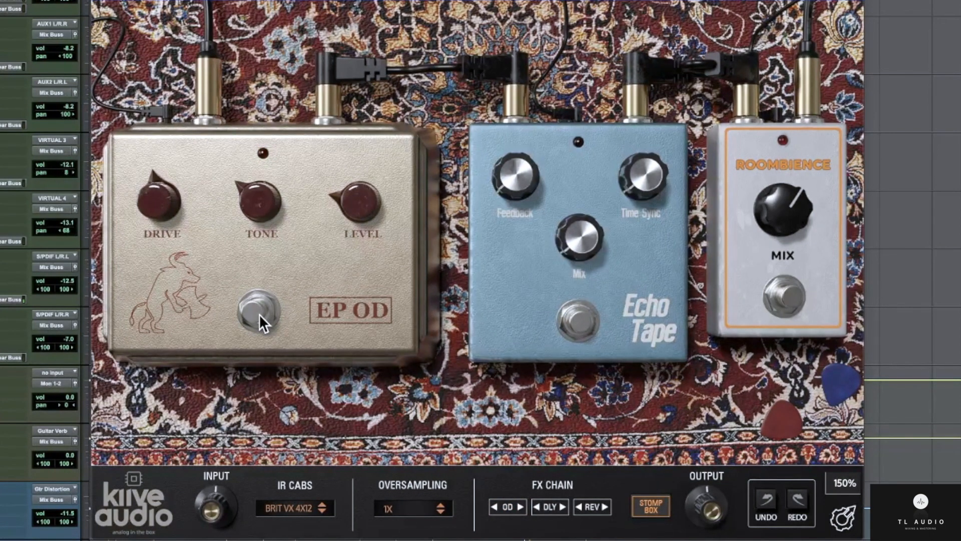
pyautogui.click(259, 314)
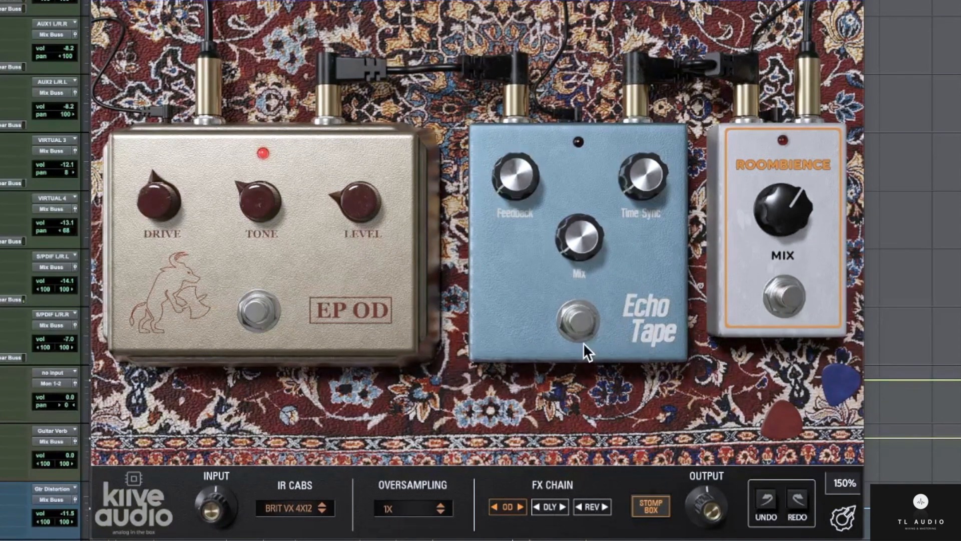
# Audition the Echo Tape delay on and off from the FX chain, and leave it on.
pyautogui.click(556, 506)
pyautogui.click(556, 506)
pyautogui.click(556, 506)
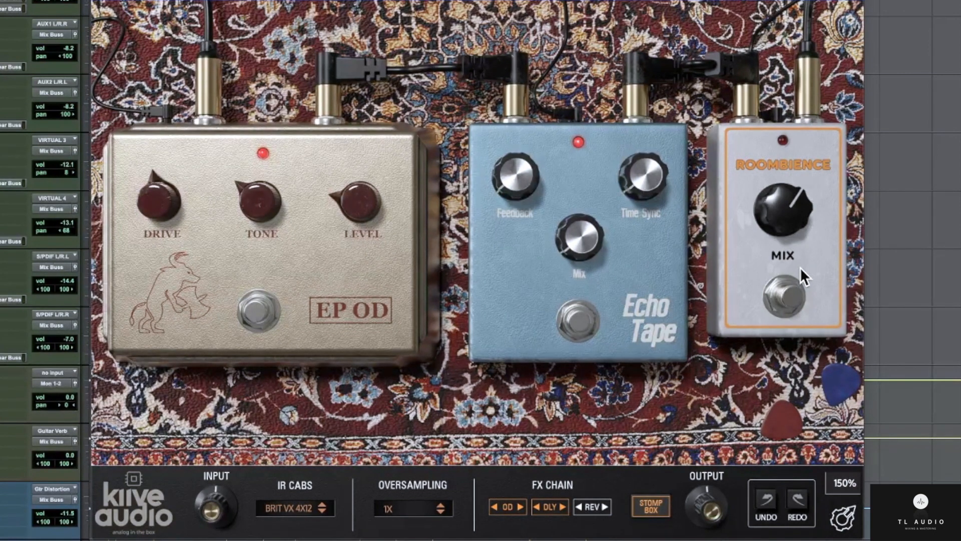
# Compare the Roombience pedal on and off with the other two pedals active, and leave it on.
pyautogui.click(796, 298)
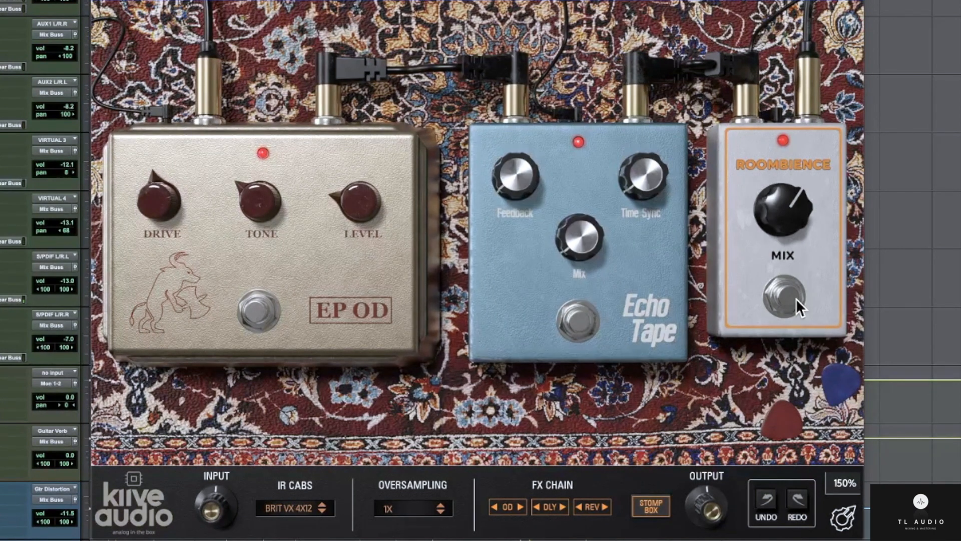
pyautogui.click(796, 298)
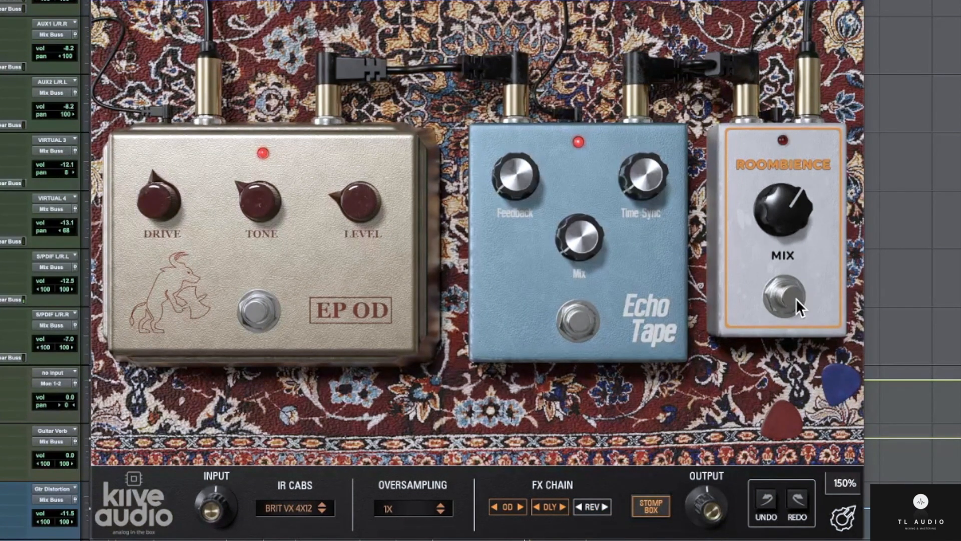
pyautogui.click(796, 299)
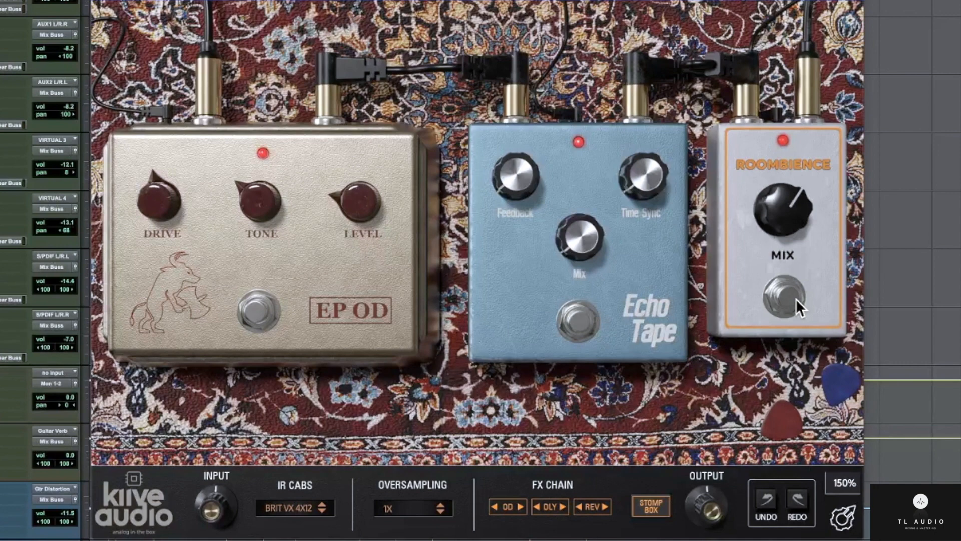
pyautogui.click(796, 299)
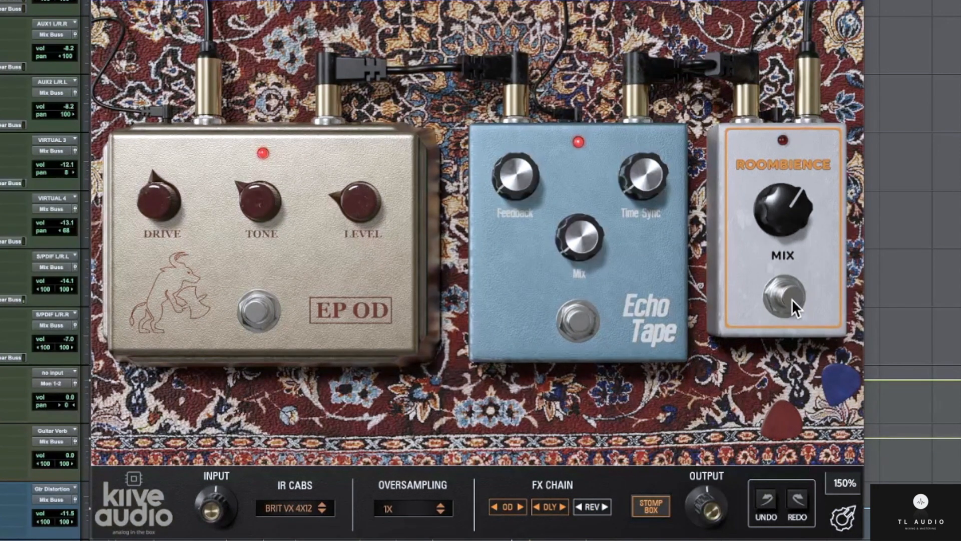
pyautogui.click(792, 300)
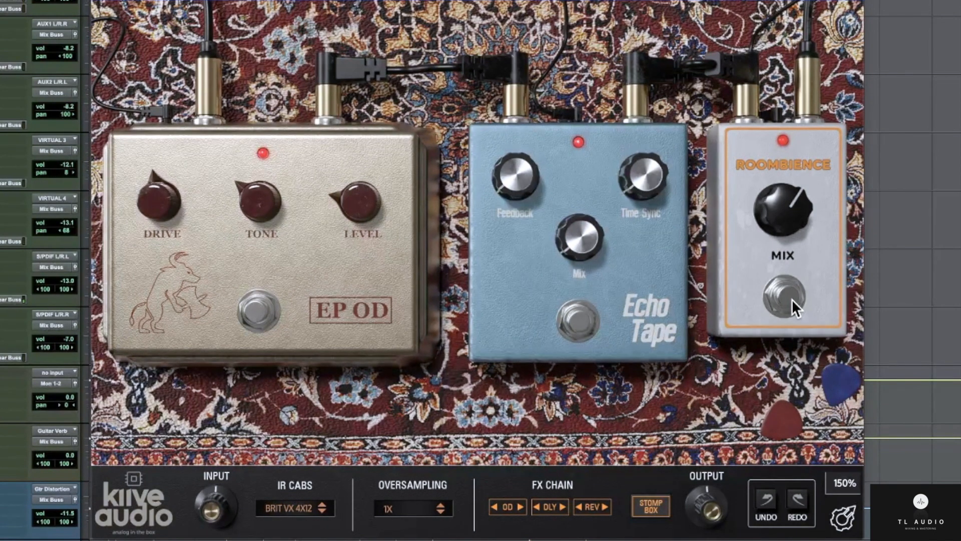
pyautogui.click(793, 301)
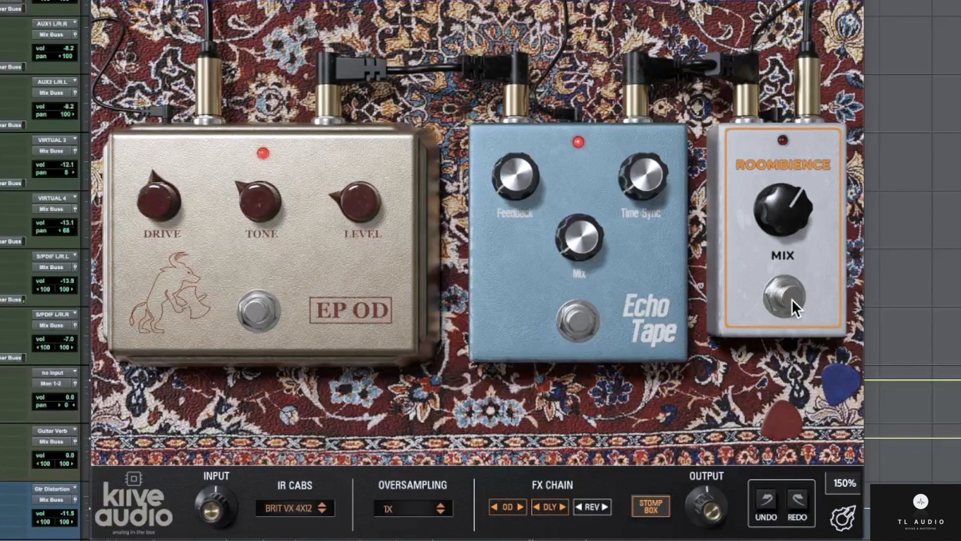
pyautogui.click(791, 298)
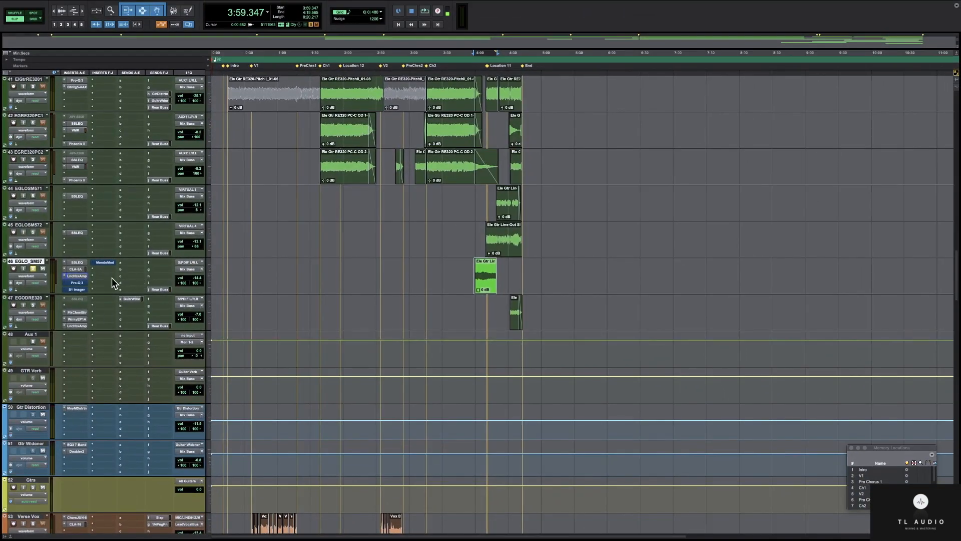
# Open the Pro-Q 3 EQ on the EGLO_SM57 track and reactivate it with its bypass off.
pyautogui.click(79, 283)
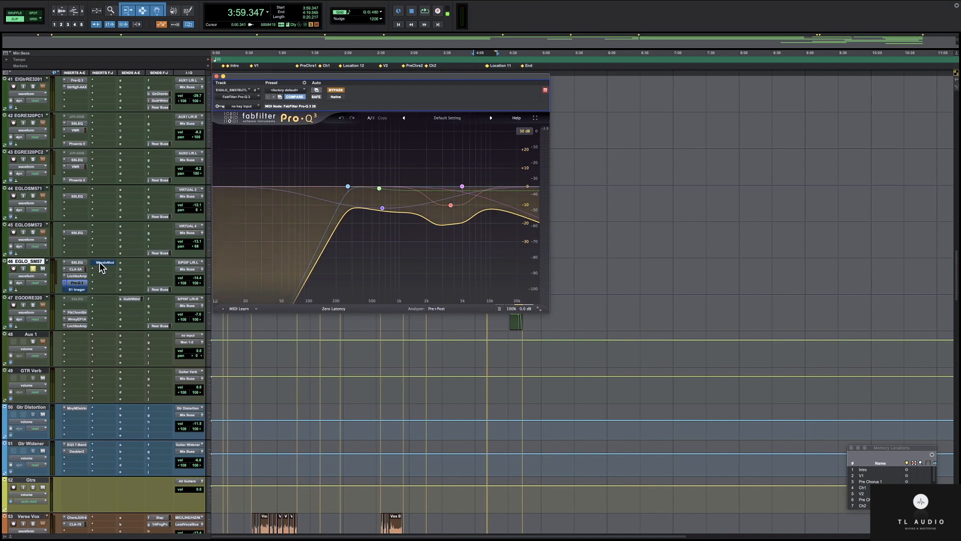
pyautogui.keyDown('ctrl'); pyautogui.keyDown('super'); pyautogui.click(78, 283); pyautogui.keyUp('super'); pyautogui.keyUp('ctrl')
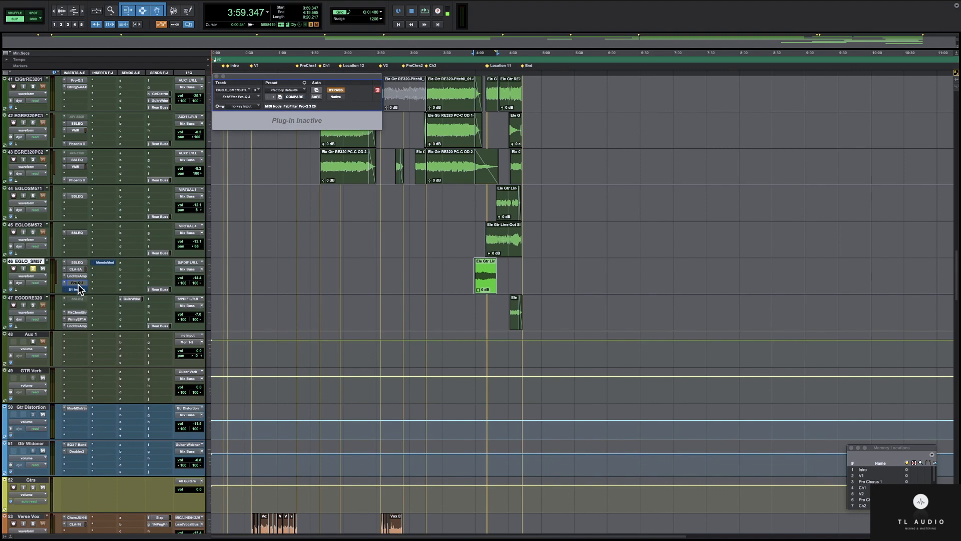
pyautogui.keyDown('ctrl'); pyautogui.keyDown('super'); pyautogui.click(77, 283); pyautogui.keyUp('super'); pyautogui.keyUp('ctrl')
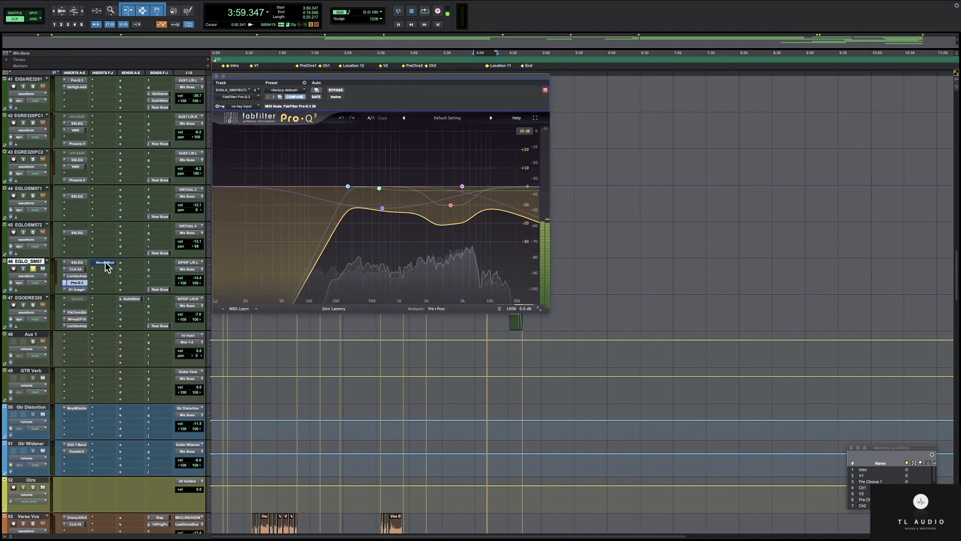
# Open MondoMod on the EGLO_SM57 track and play back the soloed guitar clip.
pyautogui.click(105, 263)
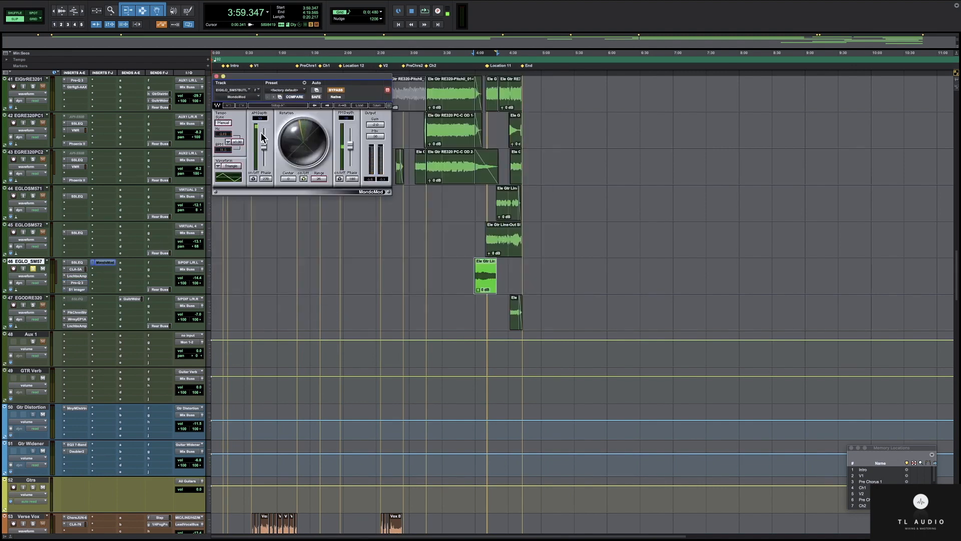
pyautogui.press('space')
pyautogui.press('space')
pyautogui.press('space')
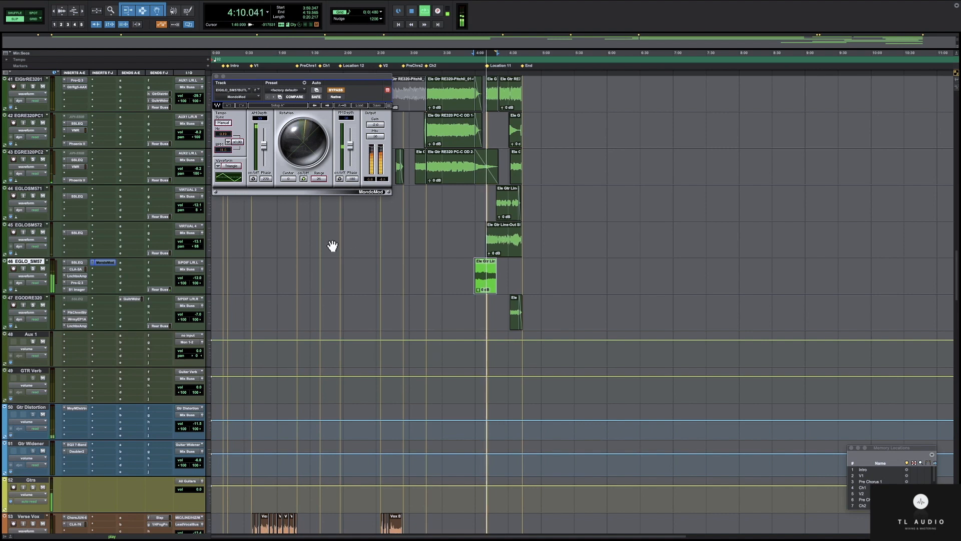
# Close MondoMod, and unsolo the EGLO_SM57 track to hear it in the full mix before stopping playback.
pyautogui.click(216, 77)
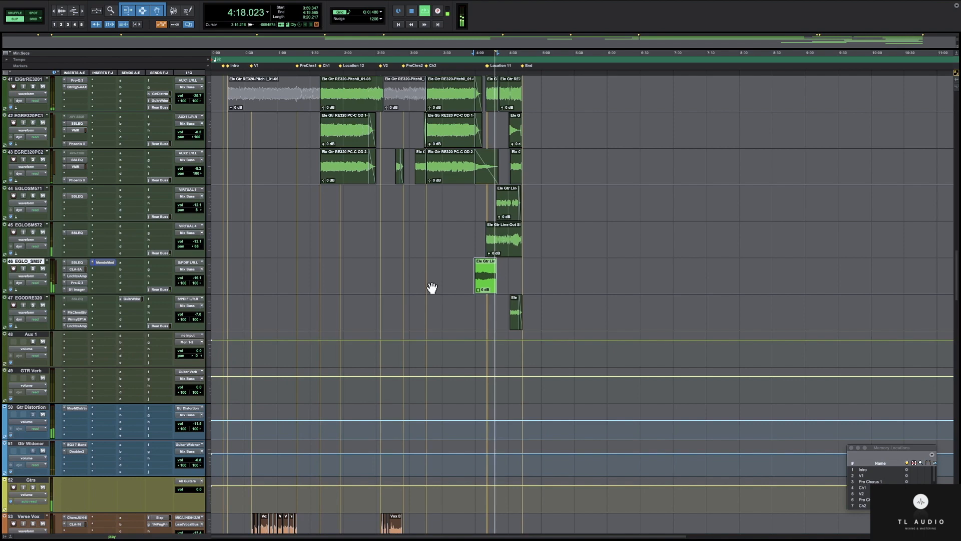
pyautogui.click(34, 278)
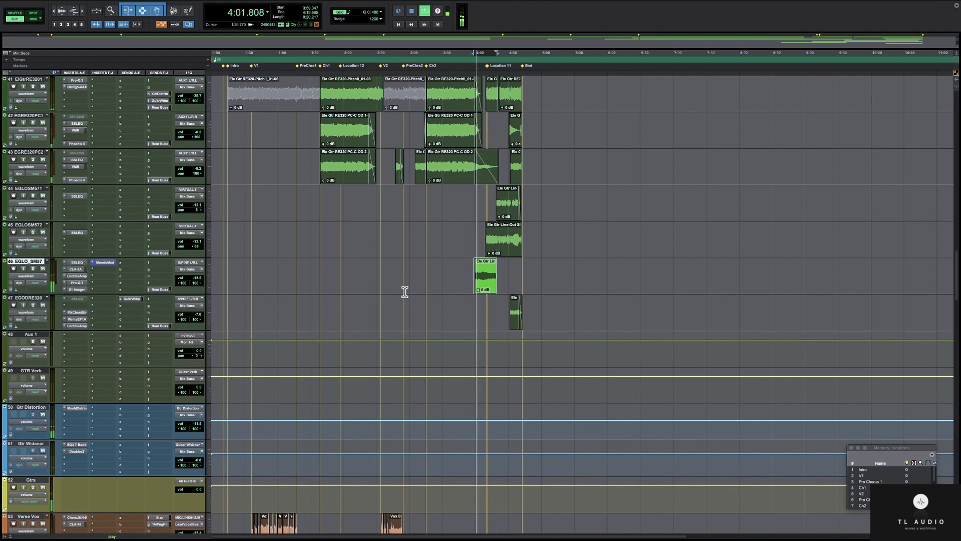
pyautogui.press('space')
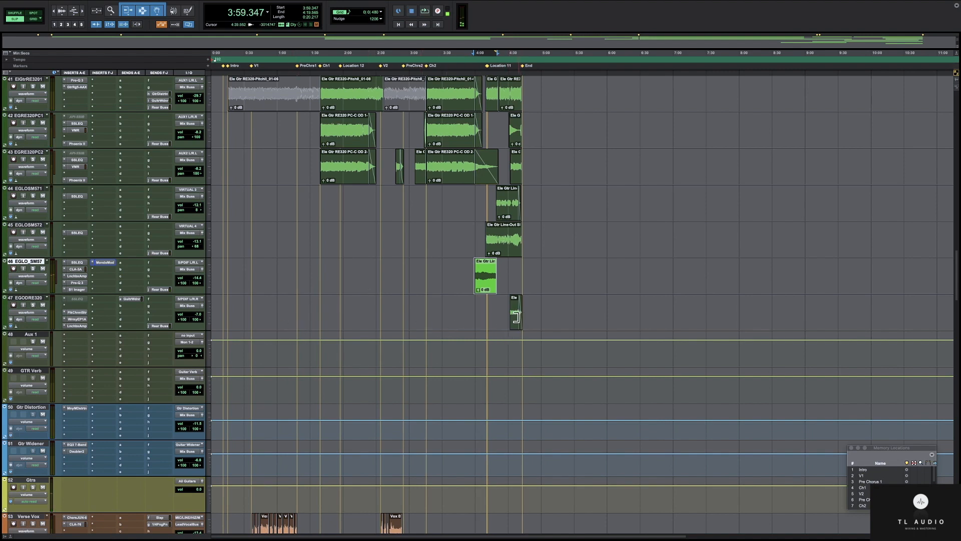
# Select the guitar clip on the EGODRE320 track and open its FilkChannel strip plug-in.
pyautogui.click(515, 326)
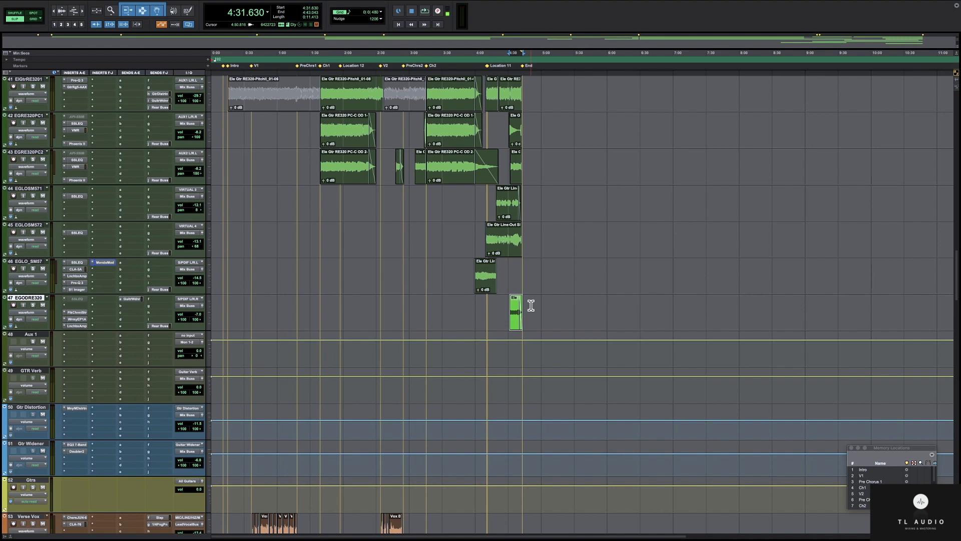
pyautogui.click(78, 313)
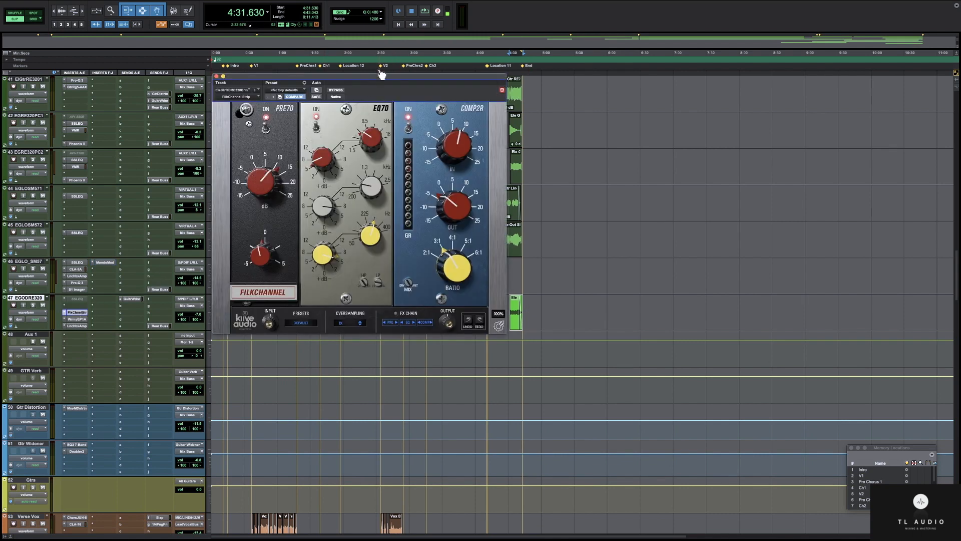
pyautogui.moveTo(374, 74); pyautogui.dragTo(378, 175)
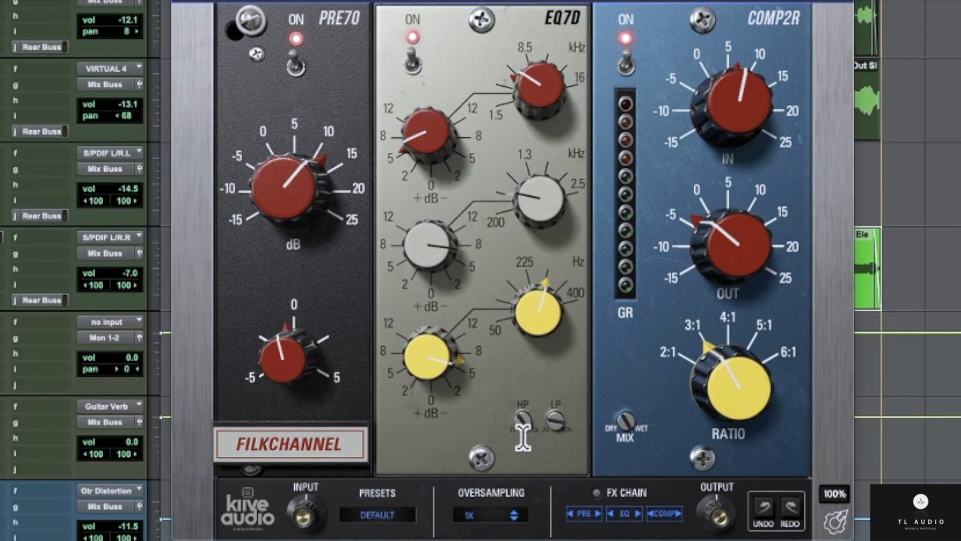
# Examine the EQ7D's high-pass and low-pass filters, low-band gain, and midrange frequency and gain settings.
pyautogui.moveTo(524, 421)
pyautogui.moveTo(554, 416)
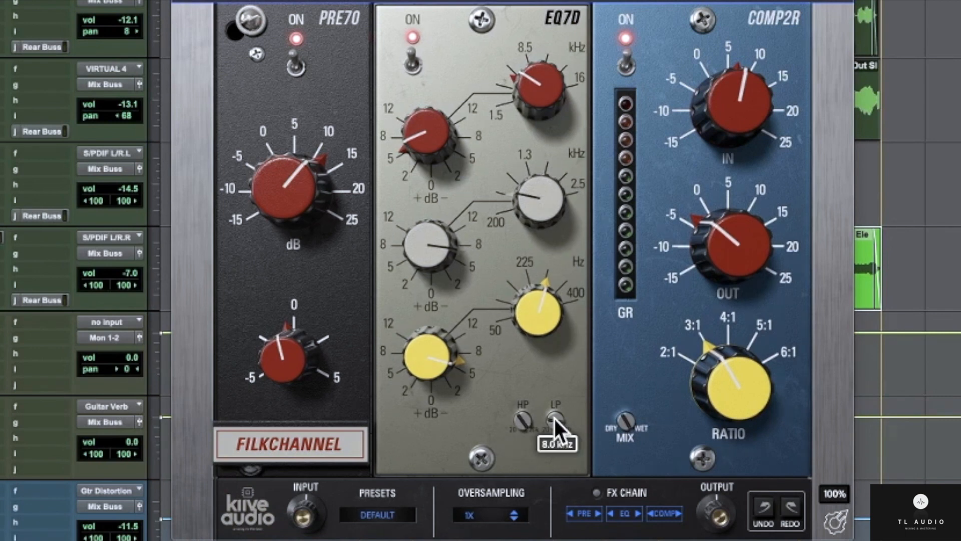
pyautogui.moveTo(421, 361)
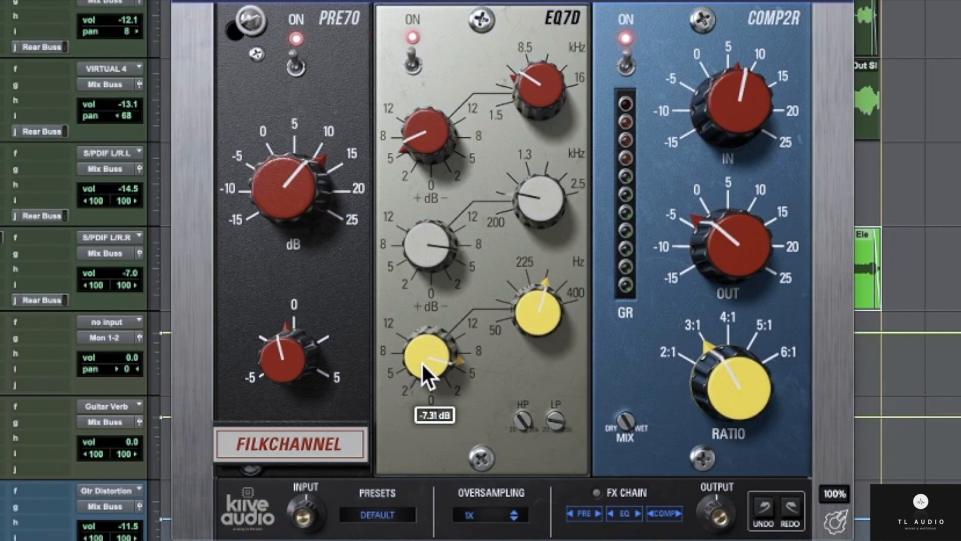
pyautogui.moveTo(548, 206)
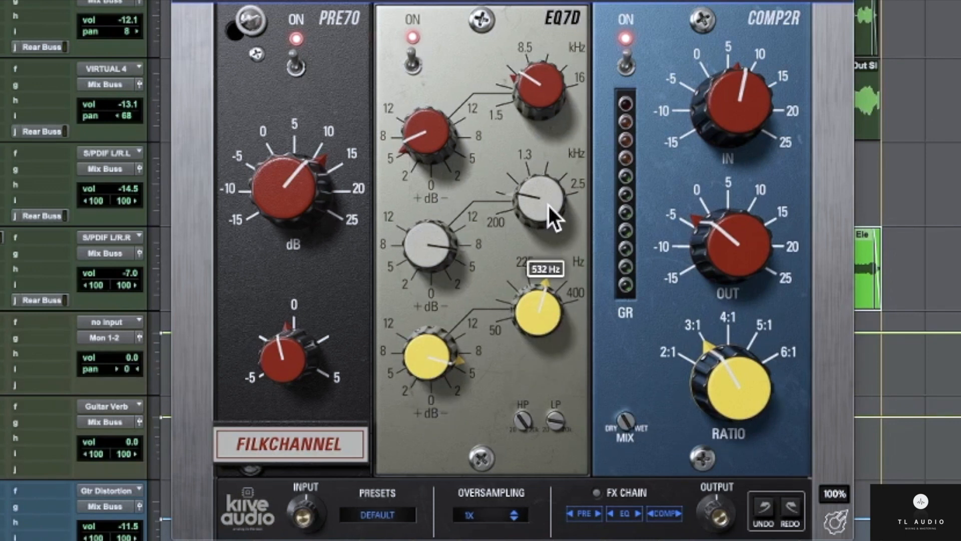
pyautogui.moveTo(424, 241)
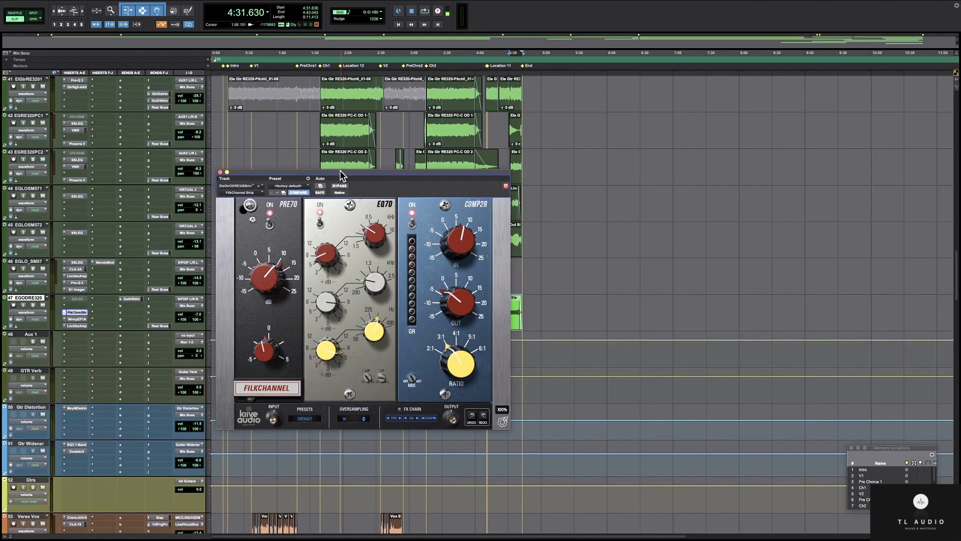
# Solo the EGODRE320 track and bypass the two inserts that follow FilkChannel.
pyautogui.moveTo(342, 175); pyautogui.dragTo(665, 144)
pyautogui.click(33, 304)
pyautogui.keyDown('super'); pyautogui.click(74, 320); pyautogui.keyUp('super')
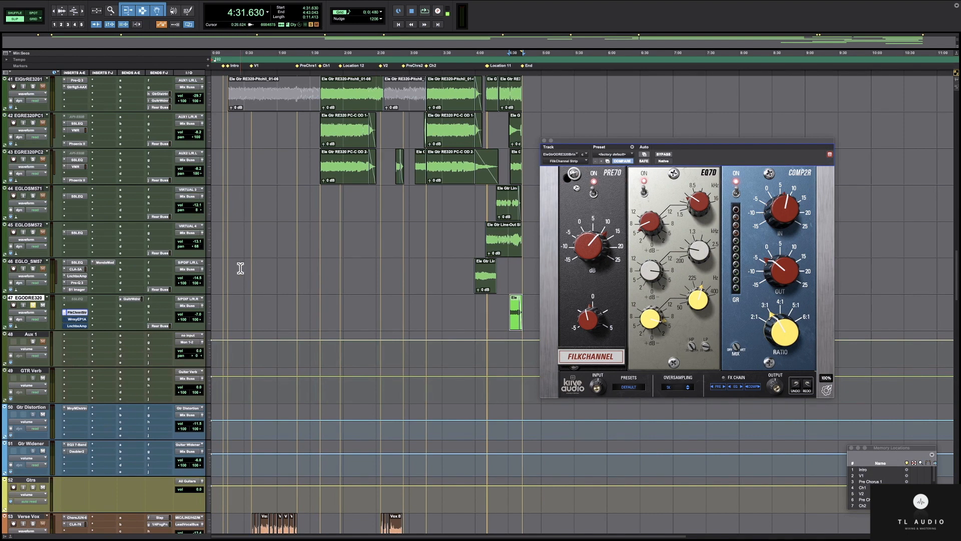
# Turn off the PRE70, EQ7D and COMP2R modules in FilkChannel.
pyautogui.click(593, 193)
pyautogui.click(645, 192)
pyautogui.click(735, 193)
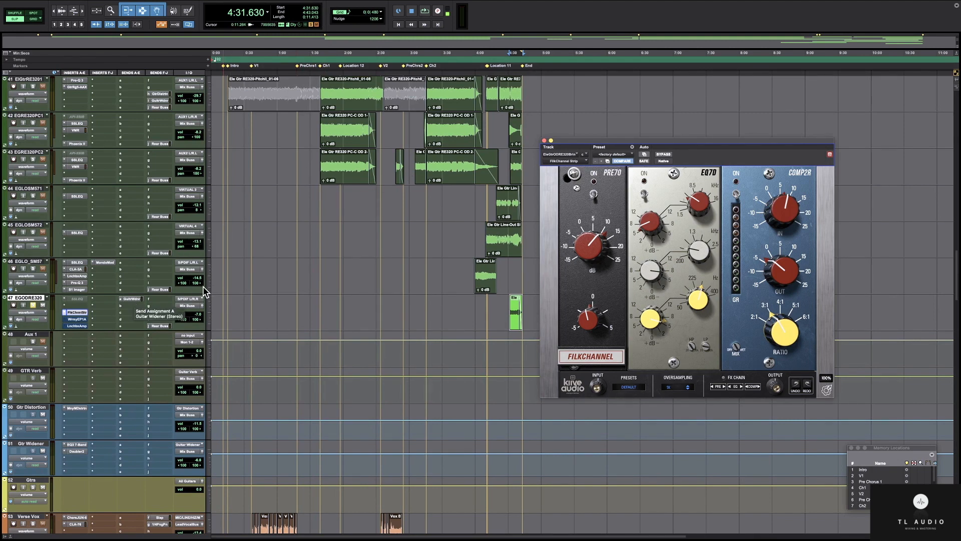
# Play back the soloed EGODRE320 guitar clip without its processing, and stop playback.
pyautogui.press('space')
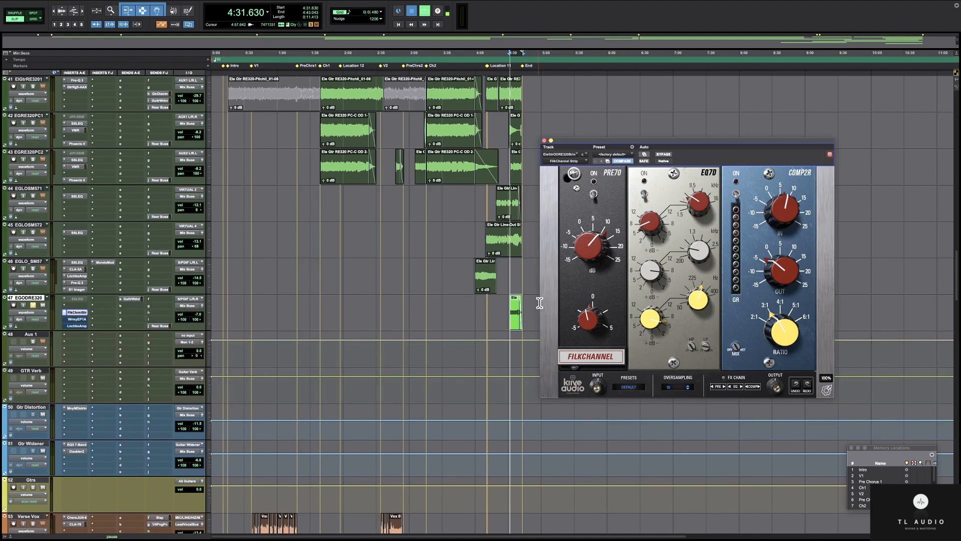
pyautogui.moveTo(660, 142); pyautogui.dragTo(337, 197)
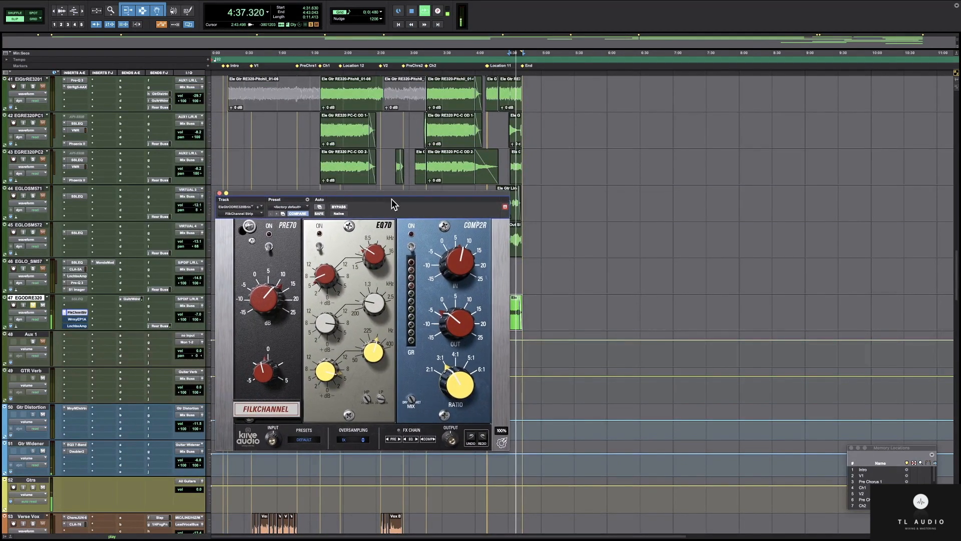
pyautogui.press('t')
pyautogui.press('t')
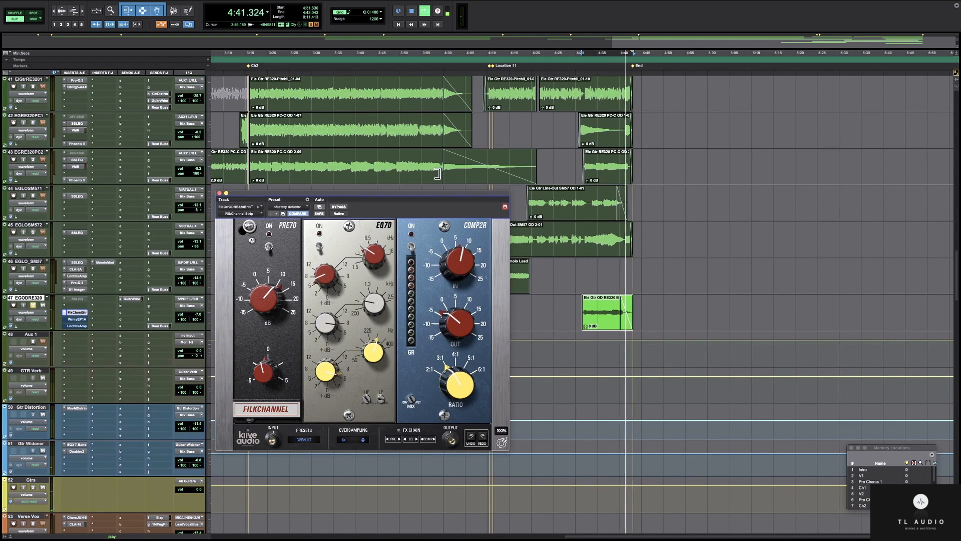
pyautogui.press('space')
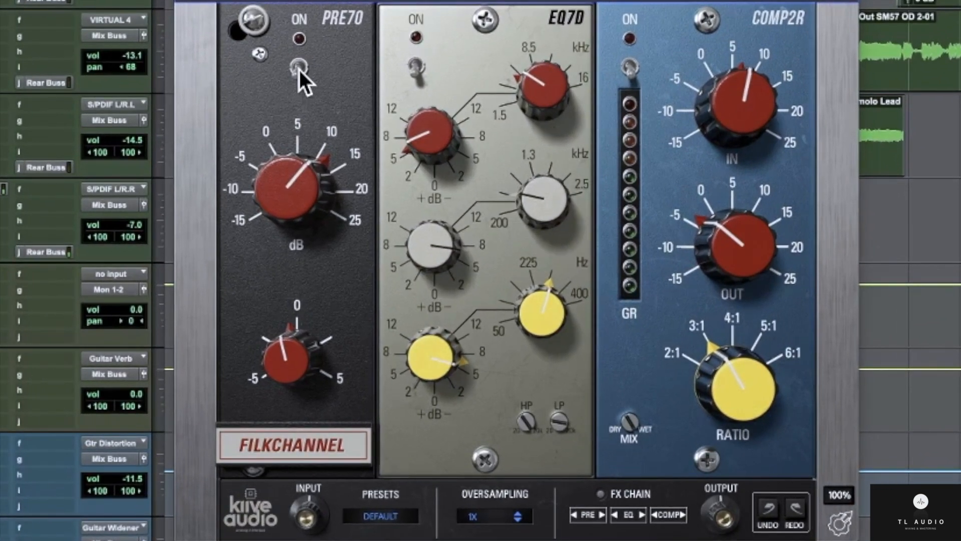
# Compare the guitar sound with the PRE70 module switched on and off, leaving PRE70 on.
pyautogui.click(298, 67)
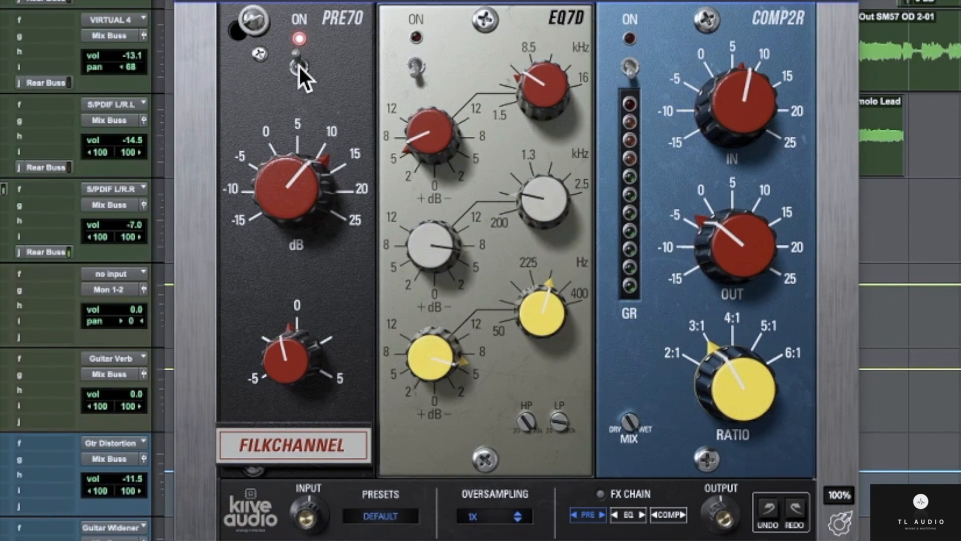
pyautogui.click(300, 67)
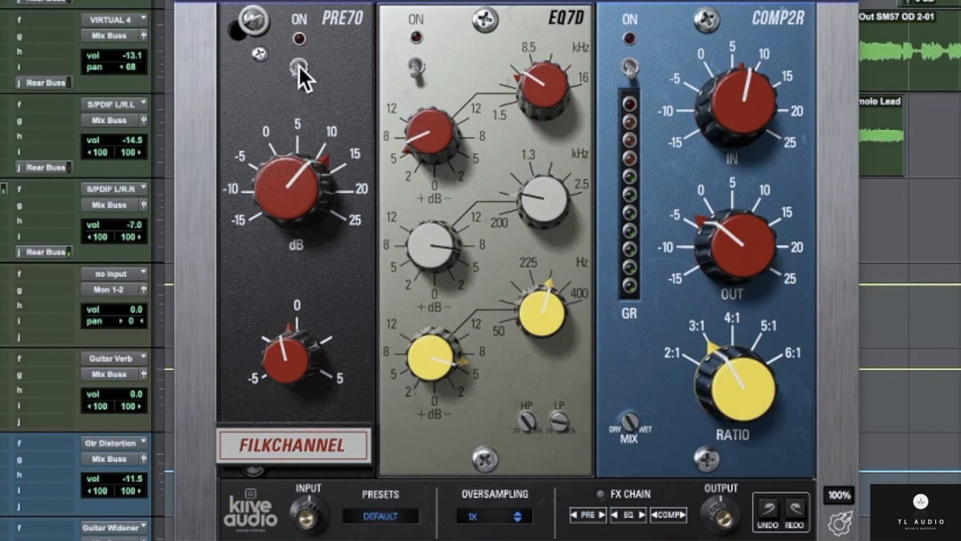
pyautogui.click(300, 67)
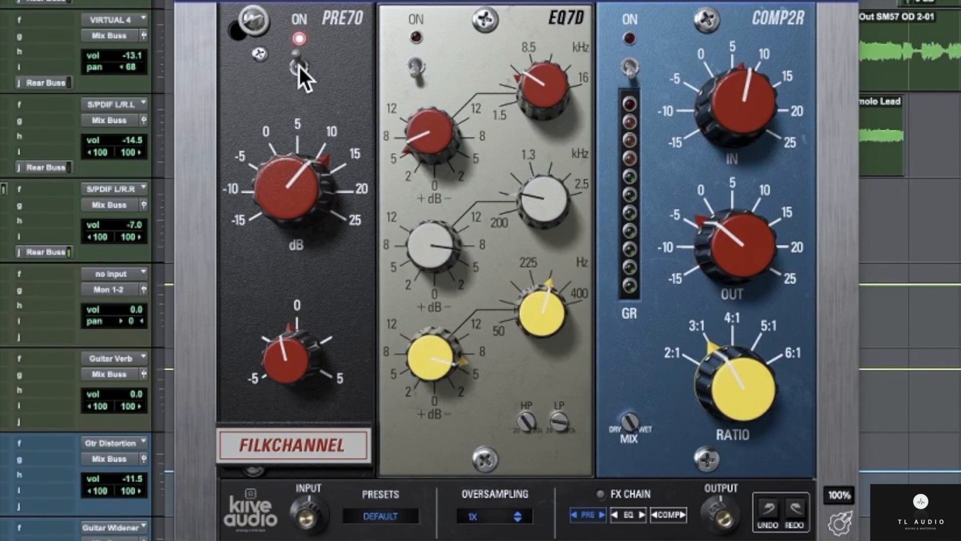
pyautogui.click(299, 67)
pyautogui.click(300, 67)
# Compare the guitar sound with the EQ7D module switched on and off, leaving EQ7D on.
pyautogui.click(416, 65)
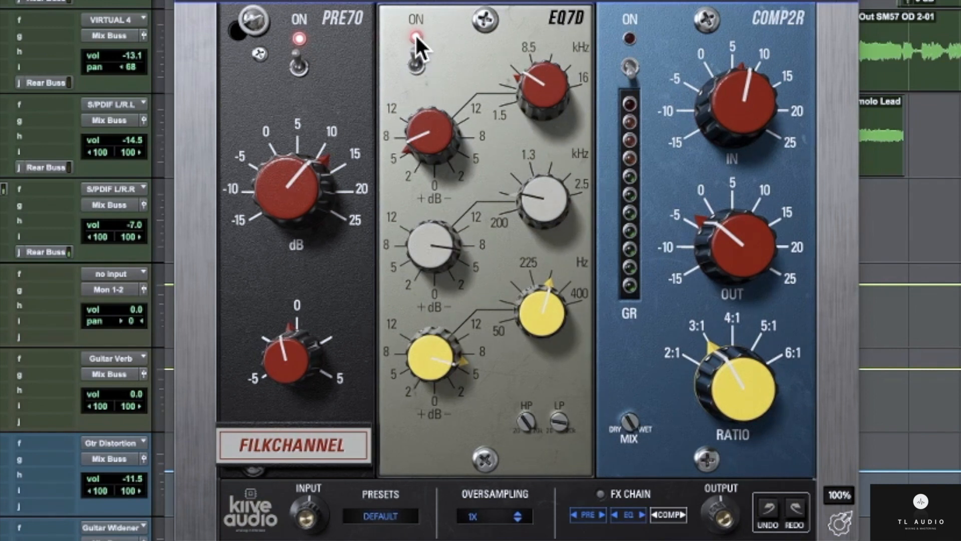
pyautogui.click(415, 65)
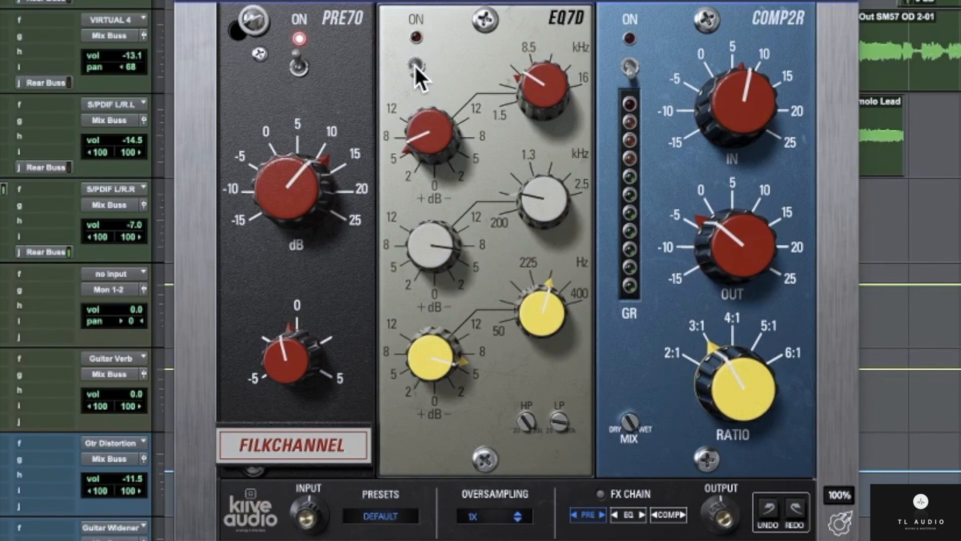
pyautogui.click(414, 65)
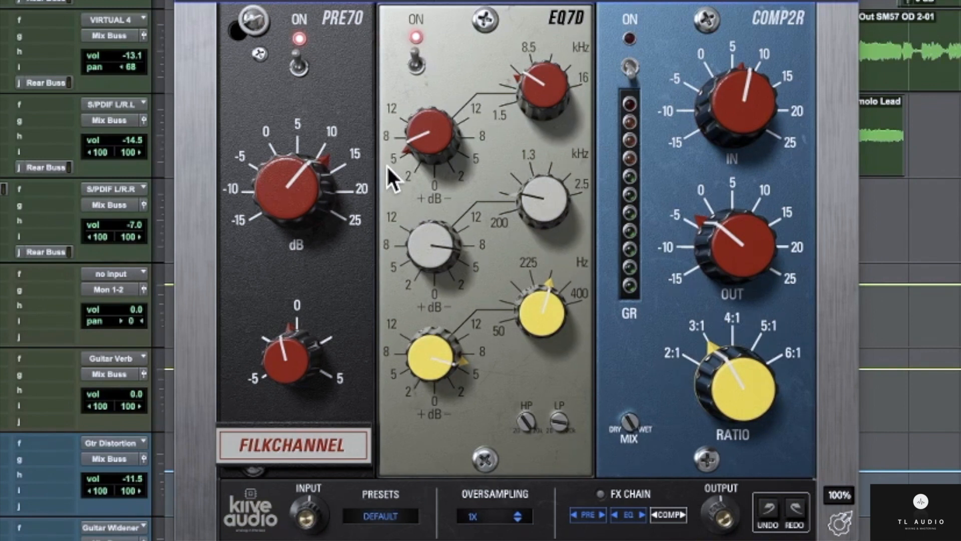
# Check the EQ7D's band gain and frequency settings, and turn on the COMP2R module.
pyautogui.moveTo(550, 83)
pyautogui.moveTo(448, 249)
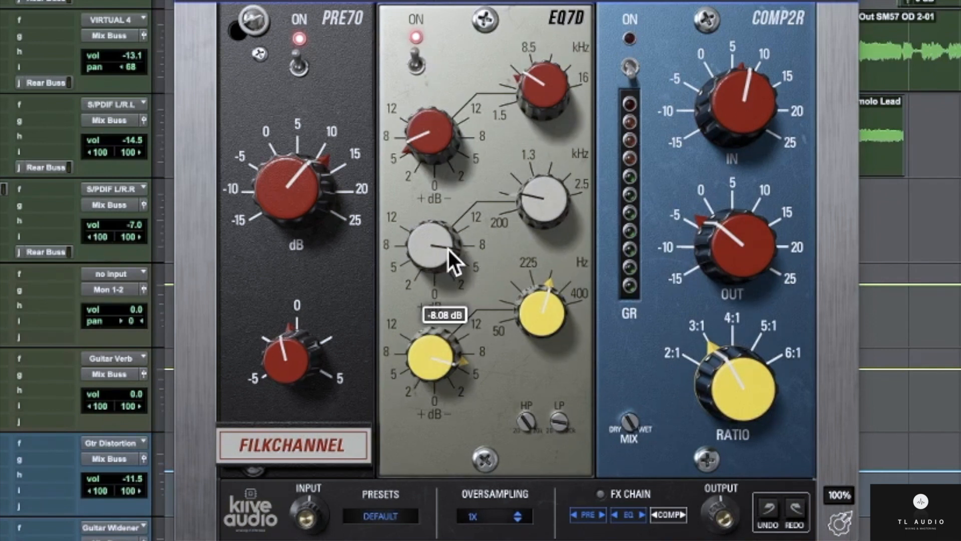
pyautogui.moveTo(559, 209)
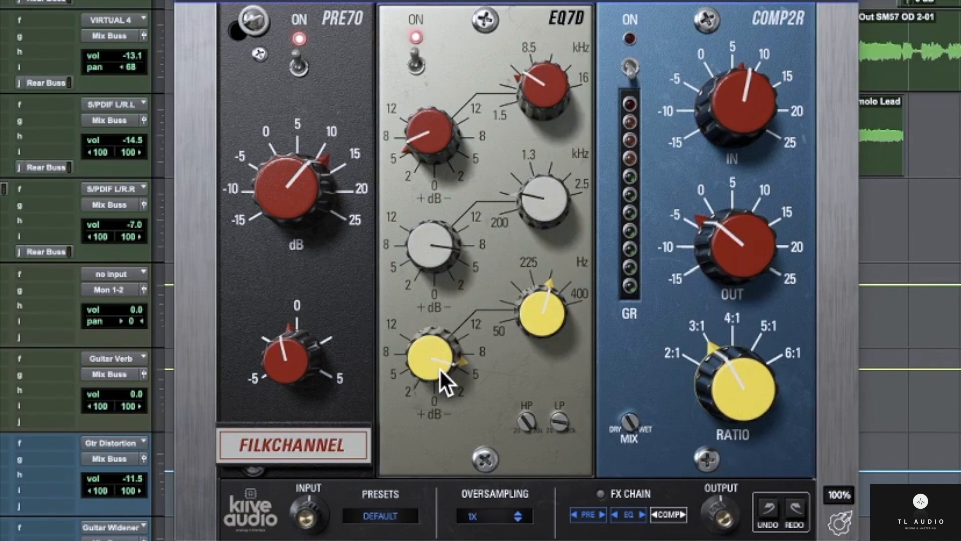
pyautogui.moveTo(547, 317)
pyautogui.click(628, 69)
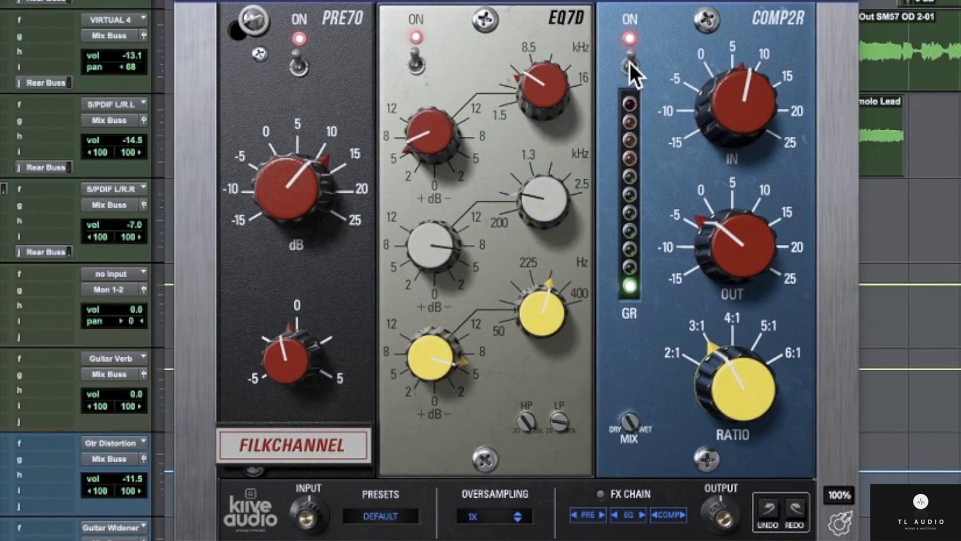
# Browse FilkChannel's full list of factory presets, and close the preset browser.
pyautogui.click(393, 516)
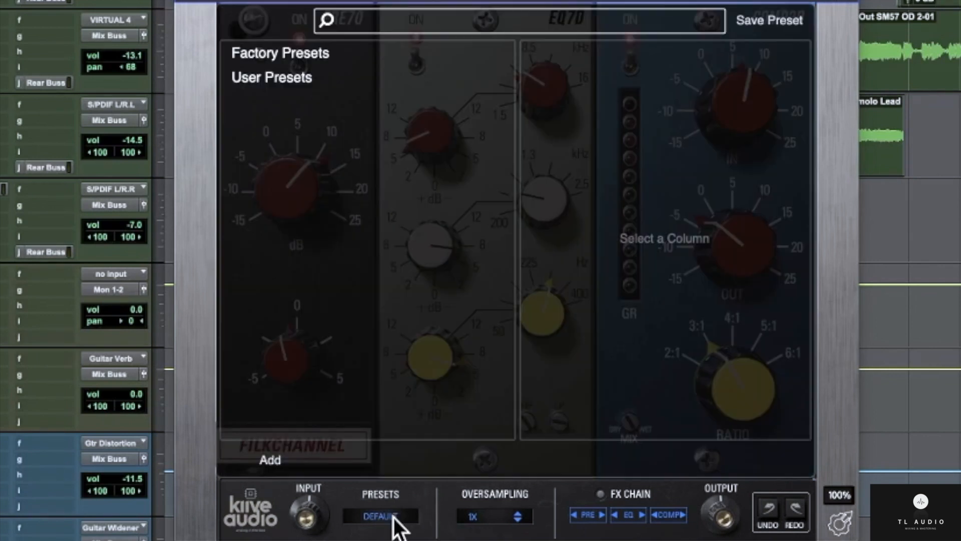
pyautogui.click(315, 55)
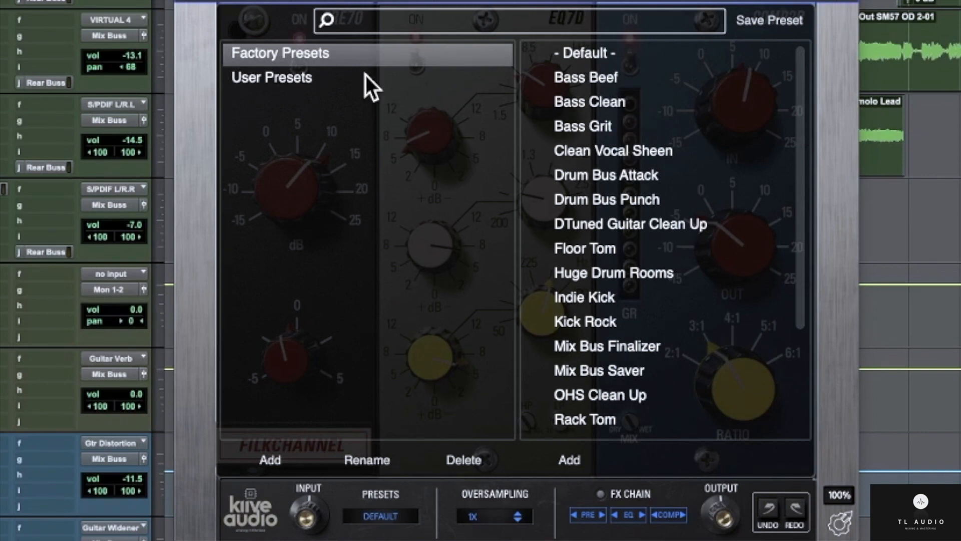
pyautogui.scroll(-2, 620, 131)
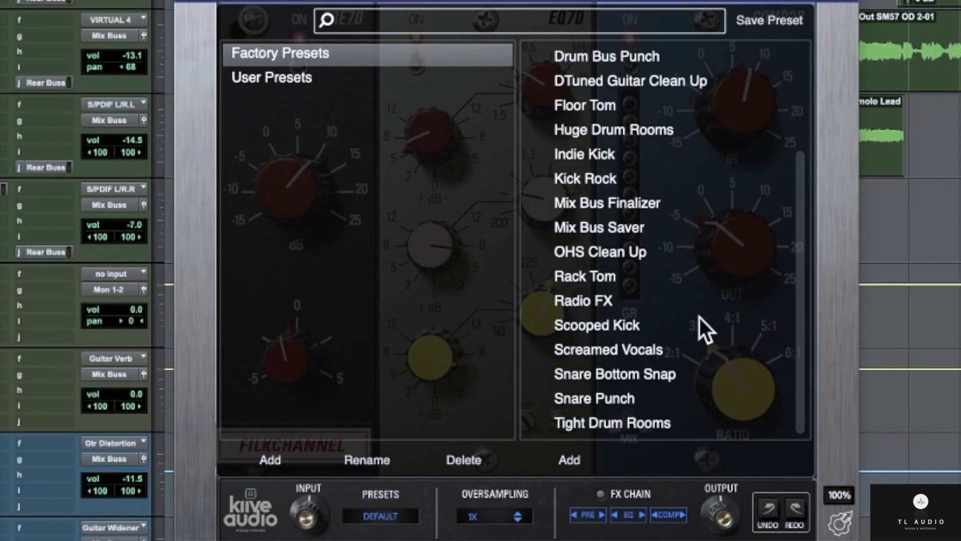
pyautogui.scroll(2, 648, 387)
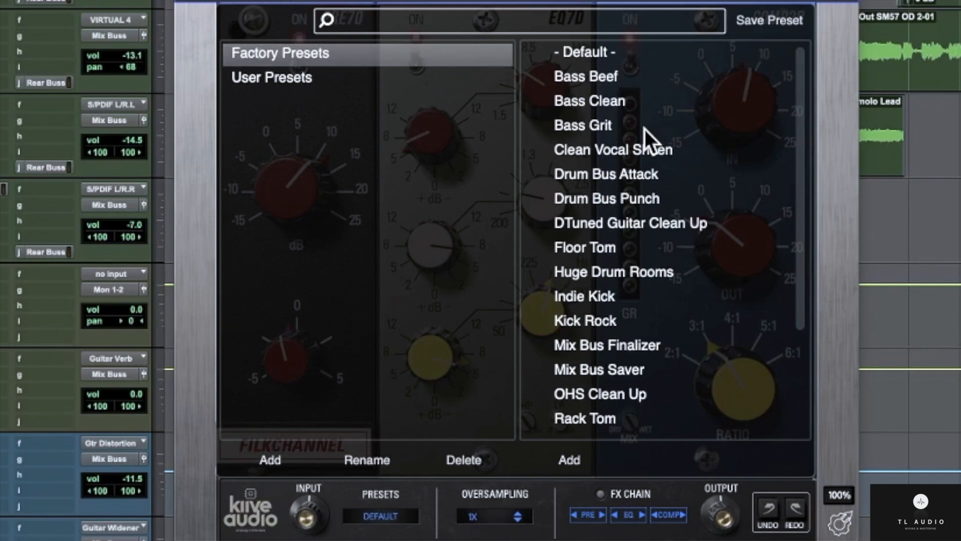
pyautogui.scroll(-2, 645, 130)
pyautogui.scroll(2, 644, 129)
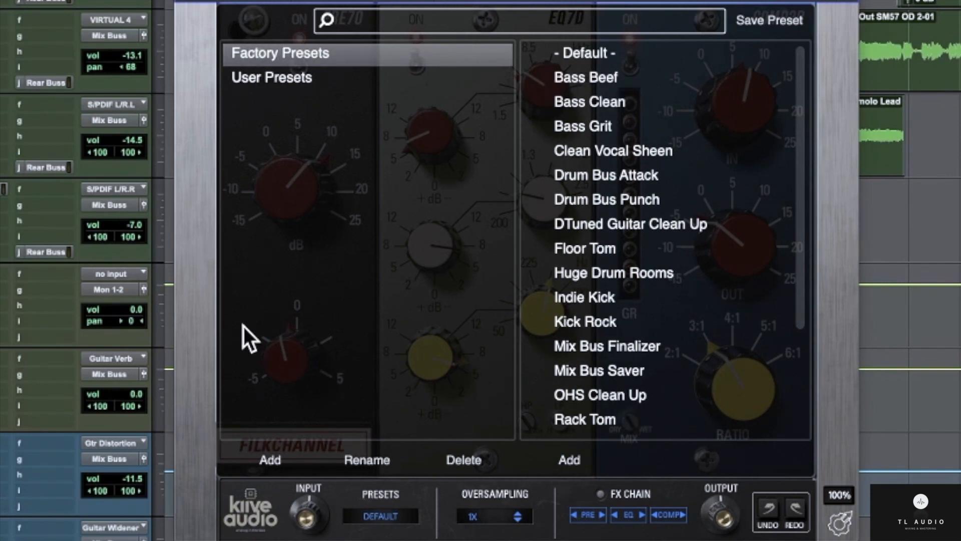
pyautogui.click(372, 516)
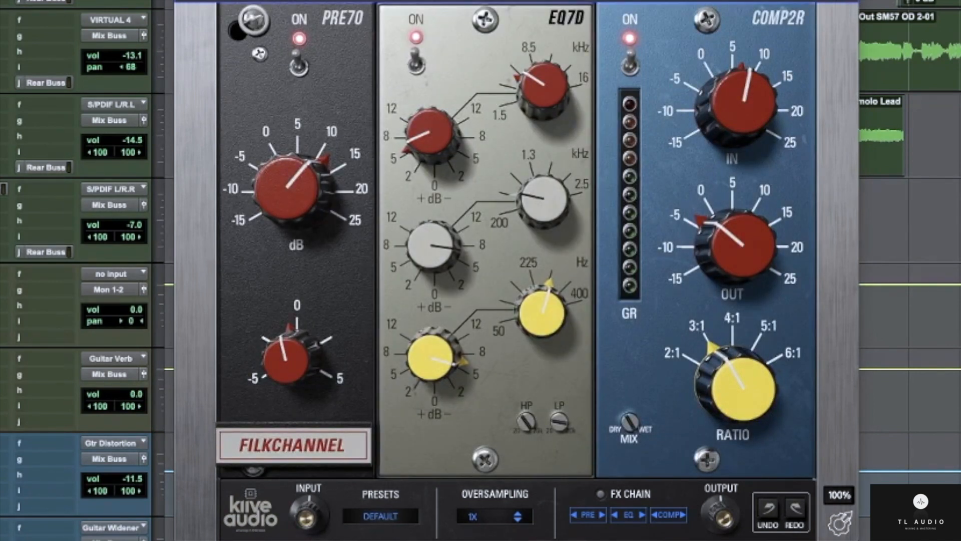
pyautogui.click(404, 0)
pyautogui.click(428, 1)
# Audition the Bass Beef, Bass Clean, Bass Grit and Clean Vocal Sheen factory presets in FilkChannel.
pyautogui.click(381, 518)
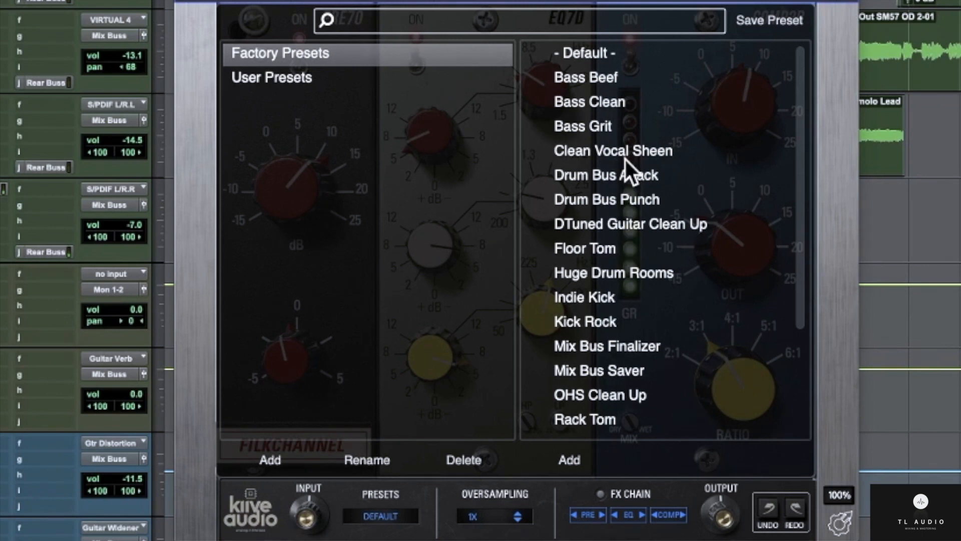
pyautogui.scroll(-5, 645, 267)
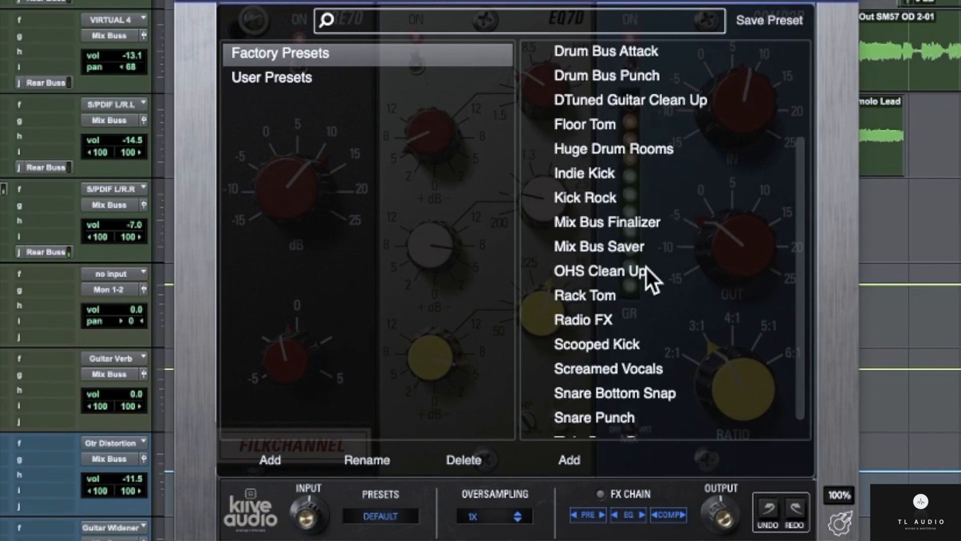
pyautogui.scroll(5, 644, 266)
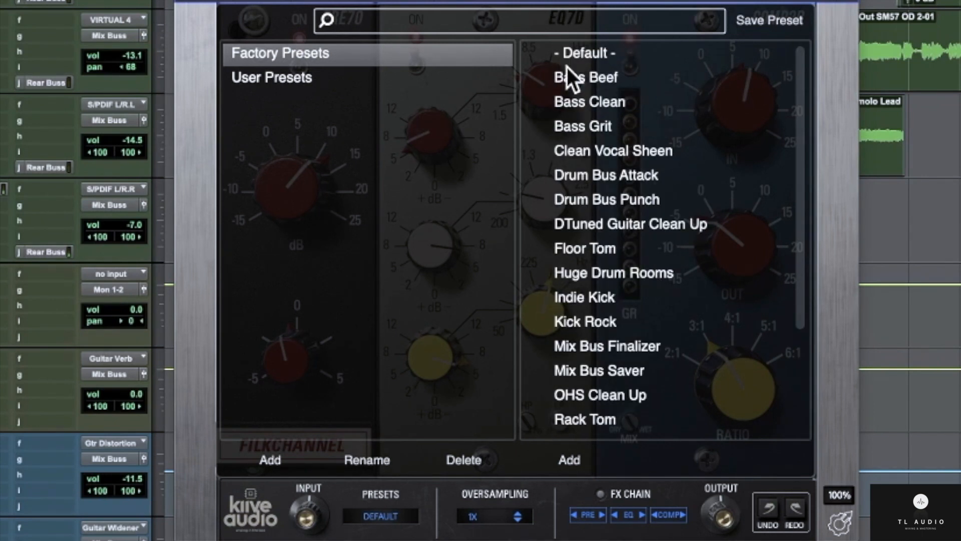
pyautogui.click(600, 78)
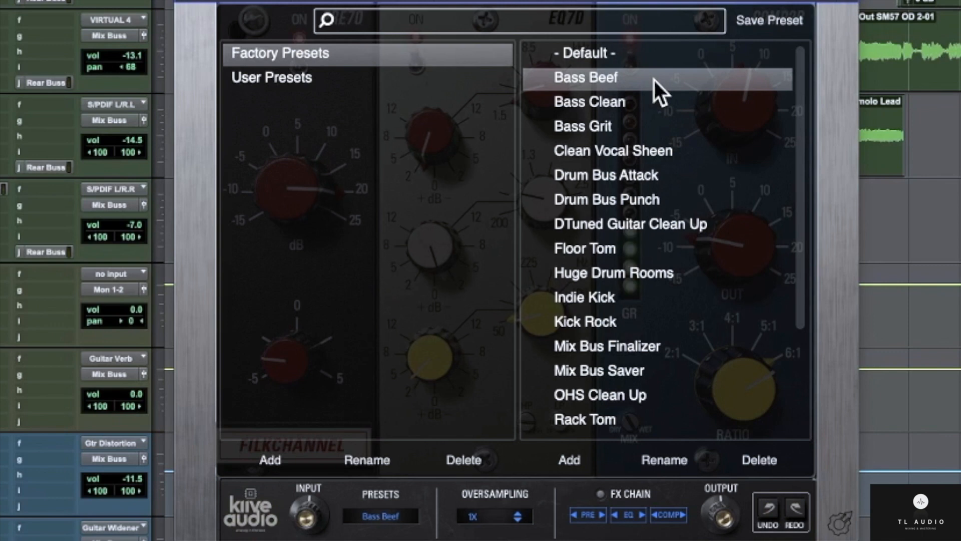
pyautogui.click(624, 109)
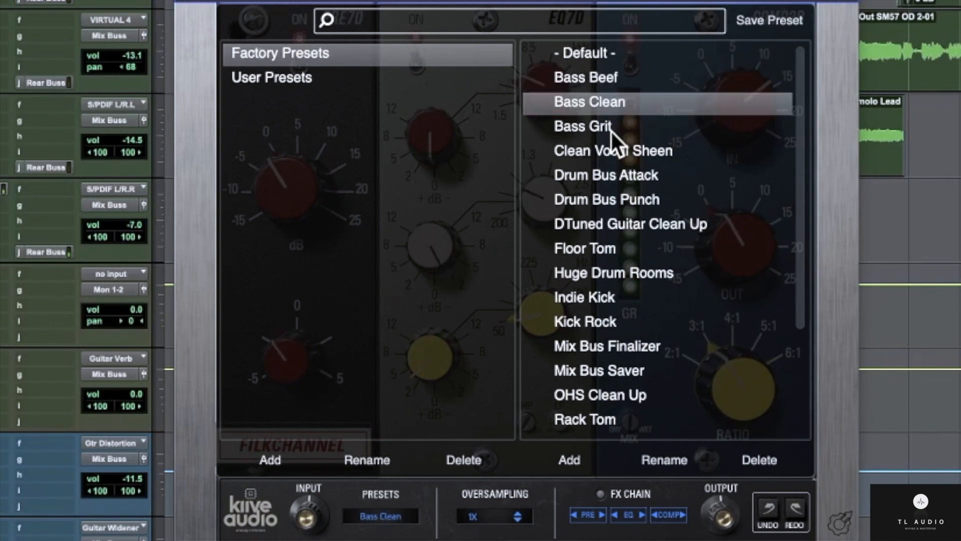
pyautogui.click(611, 131)
pyautogui.click(623, 151)
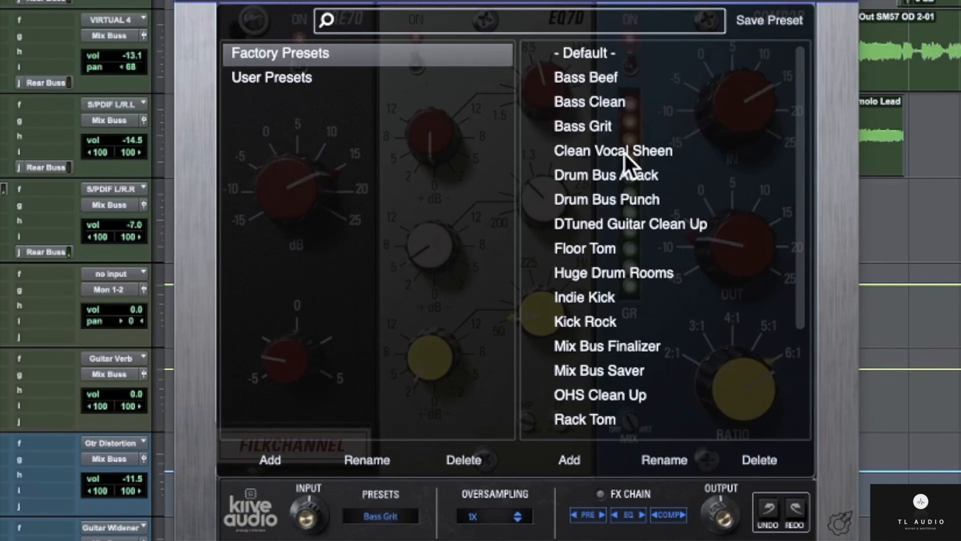
# Audition the DTuned Guitar Clean Up, Huge Drum Rooms, Indie Kick, Radio FX and Scooped Kick presets, and restore the electric guitar settings.
pyautogui.click(638, 224)
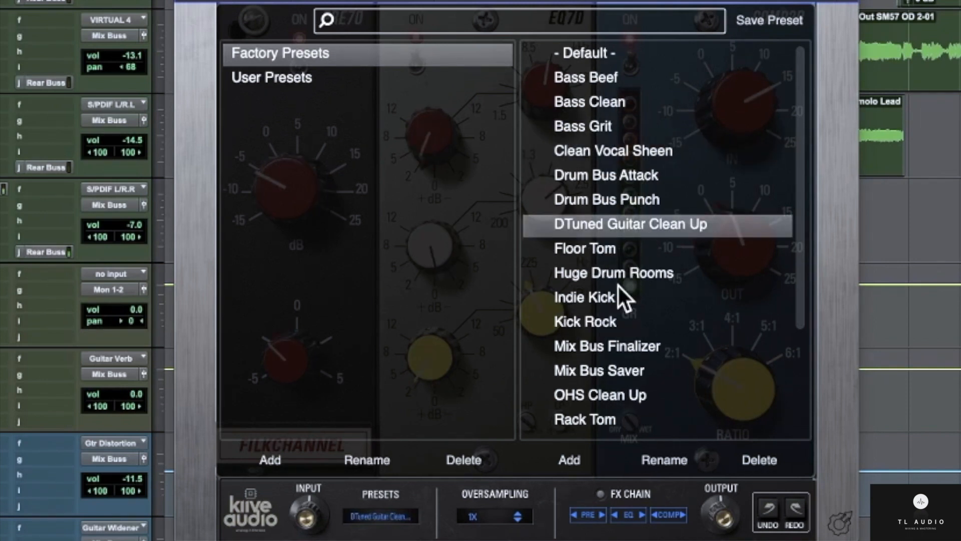
pyautogui.click(625, 274)
pyautogui.click(614, 298)
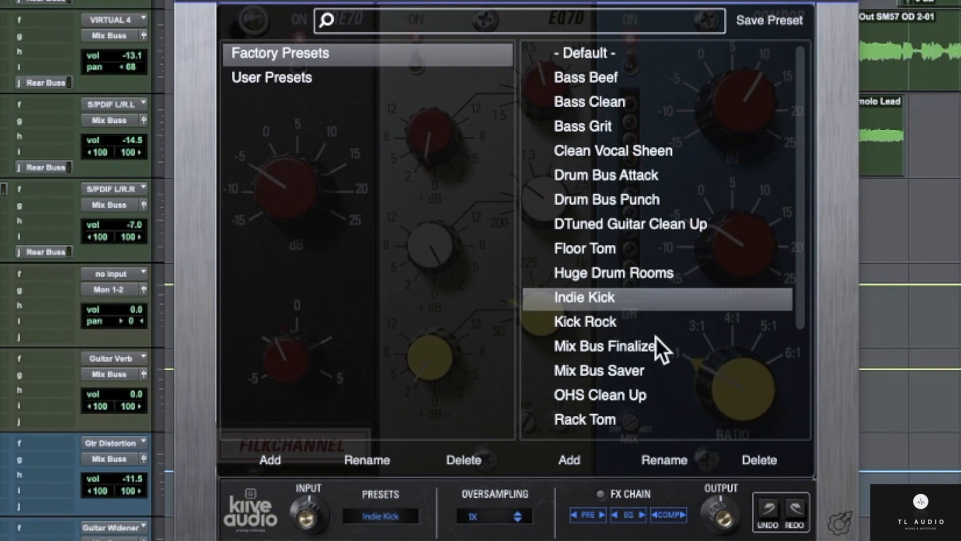
pyautogui.scroll(-3, 681, 291)
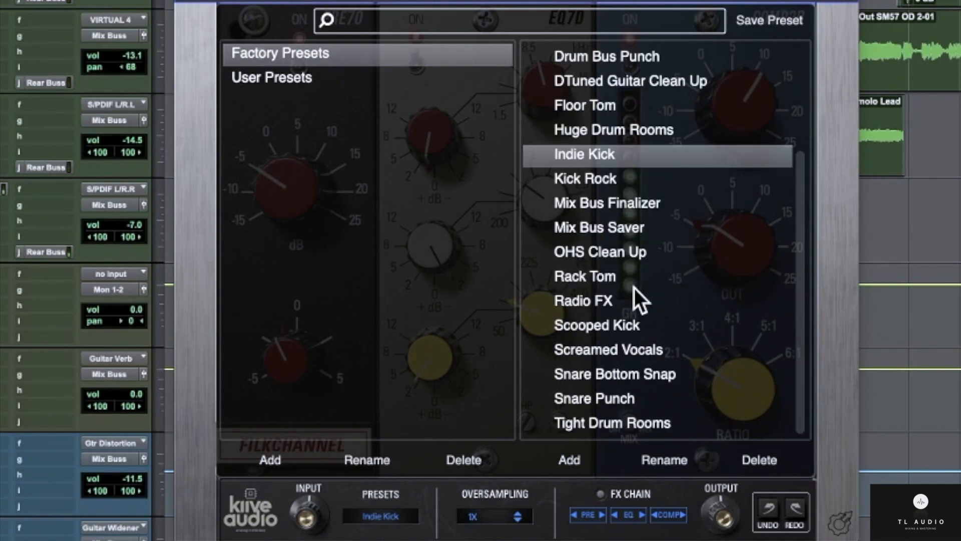
pyautogui.click(641, 309)
pyautogui.click(634, 328)
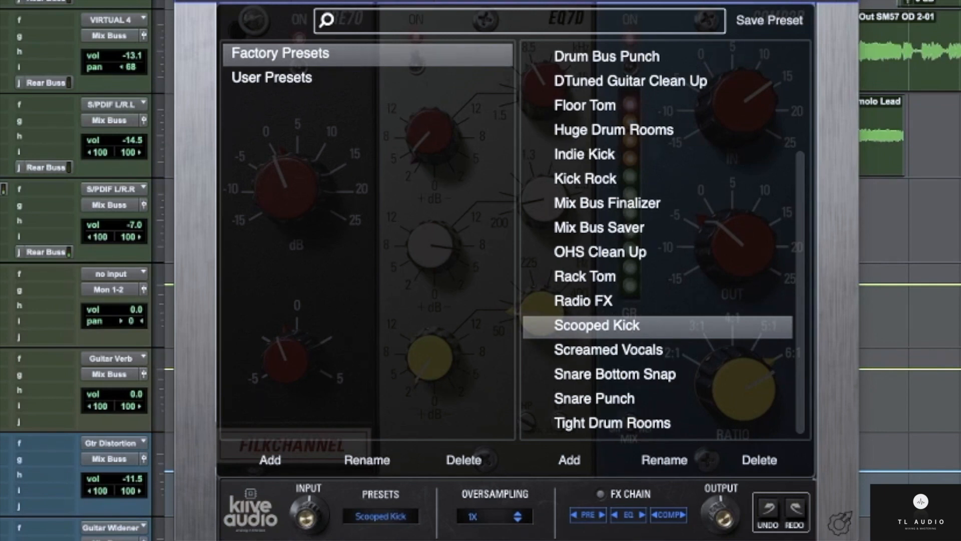
pyautogui.click(370, 0)
pyautogui.click(370, 0)
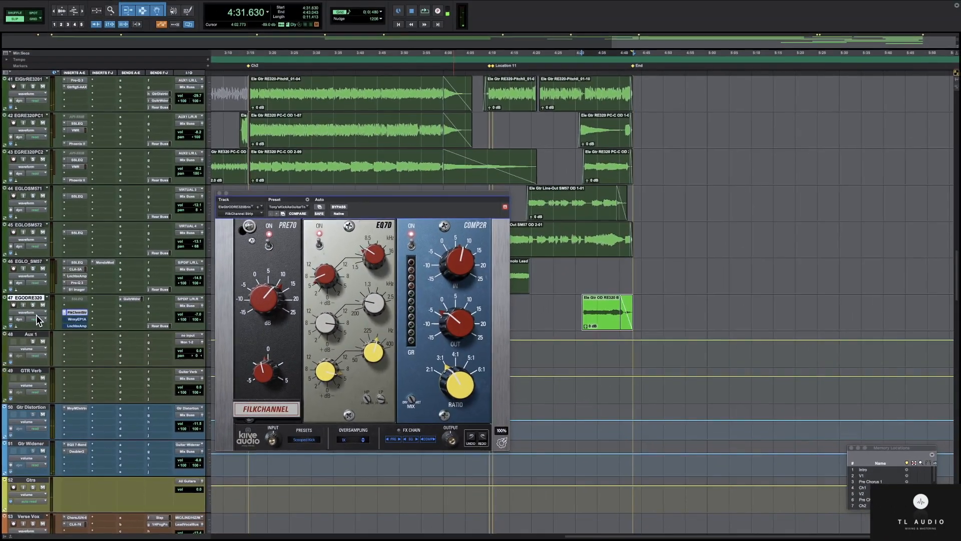
# Open the Warmy EP1A Tube EQ on the EGODRE320 track, and enlarge its interface to 150%, repositioning the window.
pyautogui.click(79, 319)
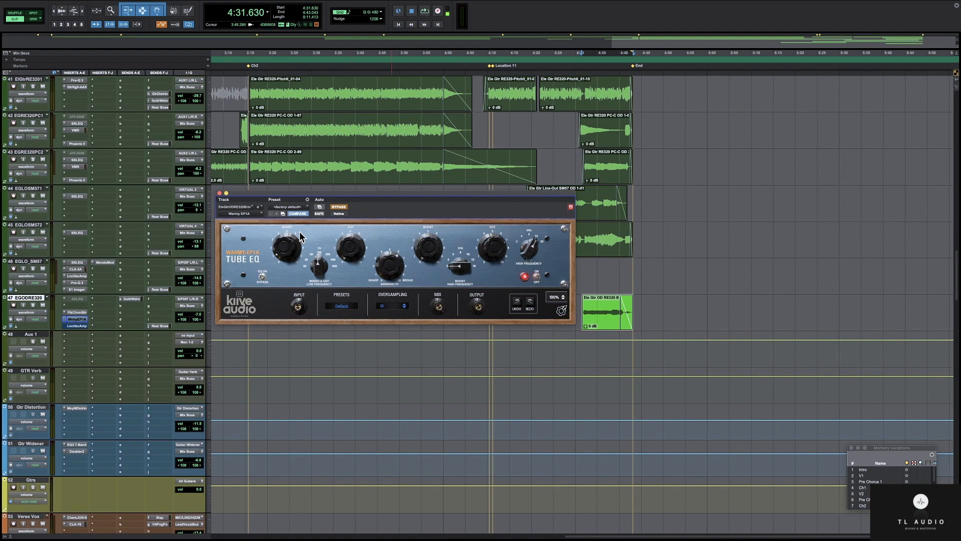
pyautogui.click(557, 296)
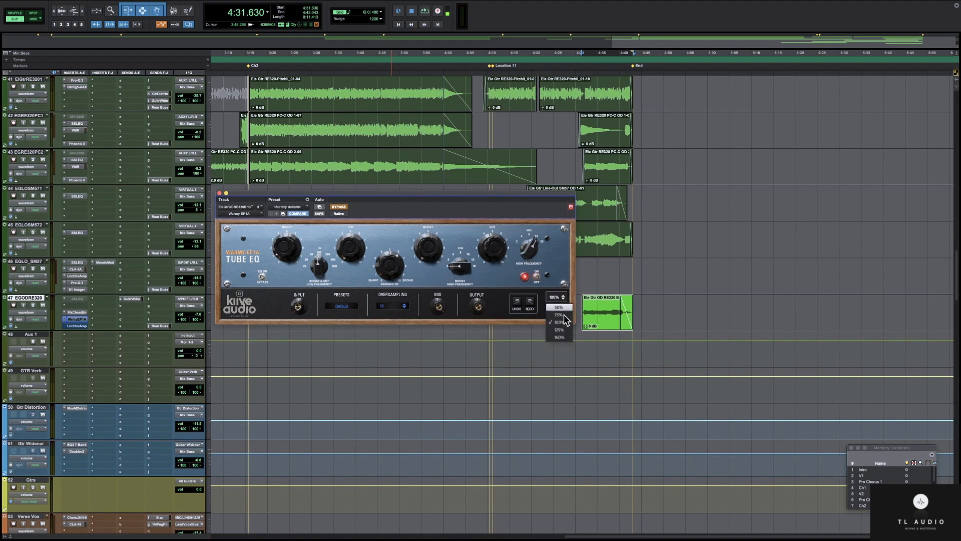
pyautogui.click(561, 340)
pyautogui.moveTo(511, 199); pyautogui.dragTo(540, 263)
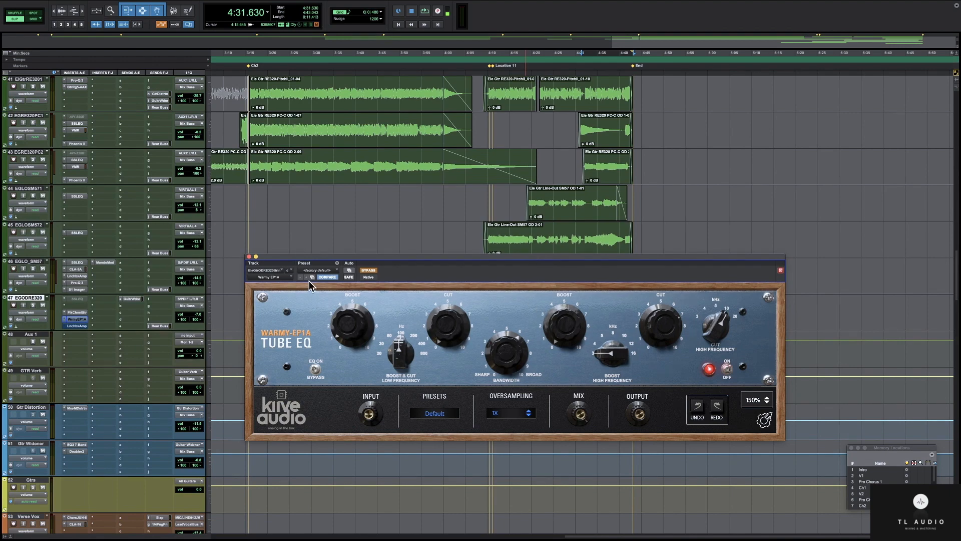
# Play back the guitar clip with the Warmy EP1A taken out of bypass, and turn its high-frequency cut down to minimum.
pyautogui.press('space')
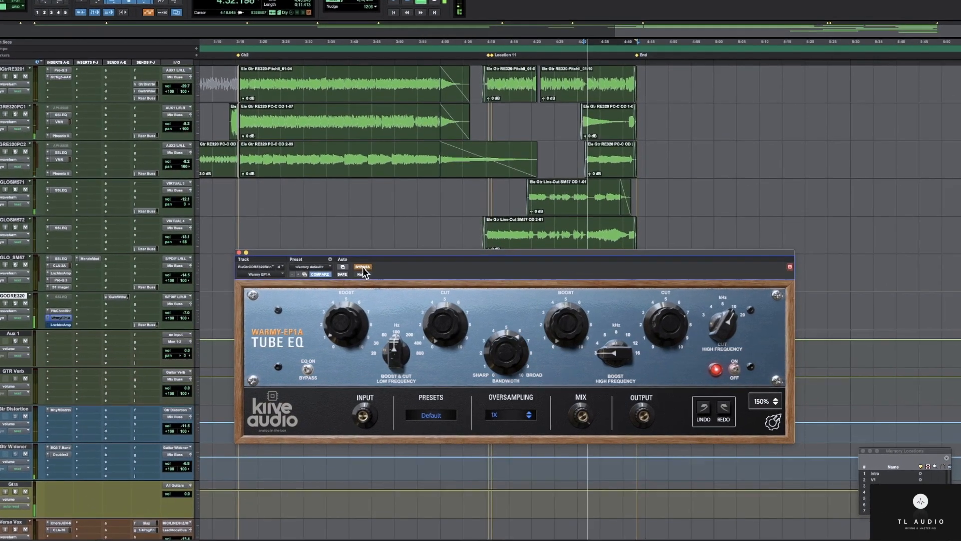
pyautogui.click(373, 269)
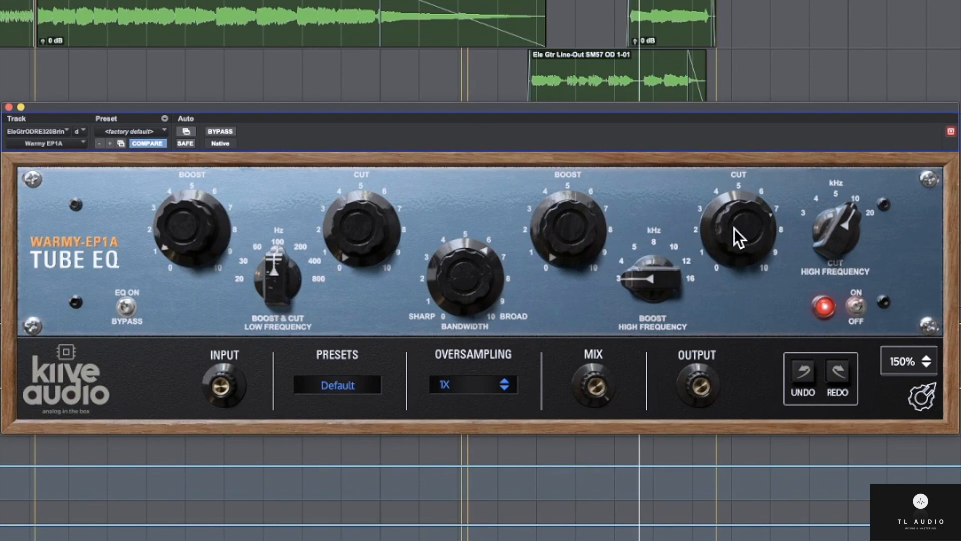
pyautogui.moveTo(734, 228); pyautogui.dragTo(735, 248)
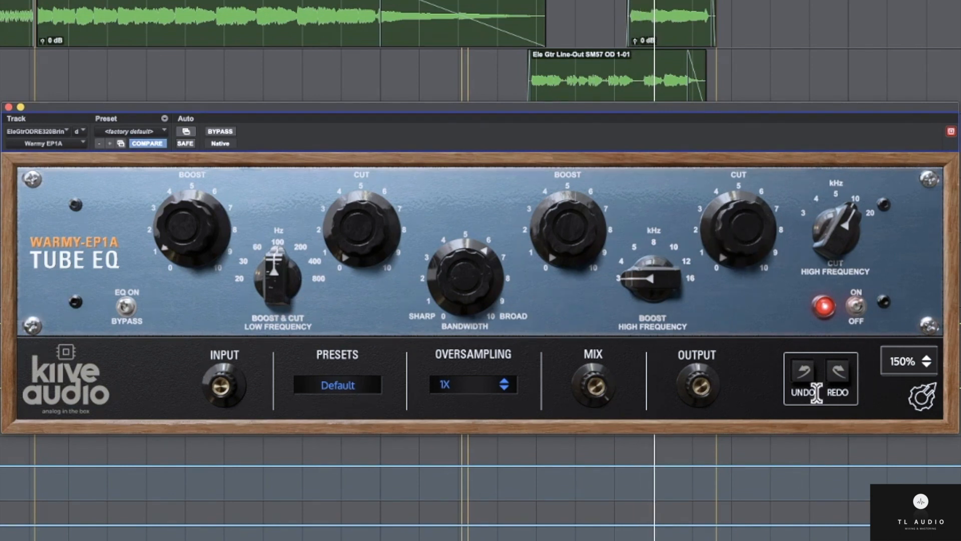
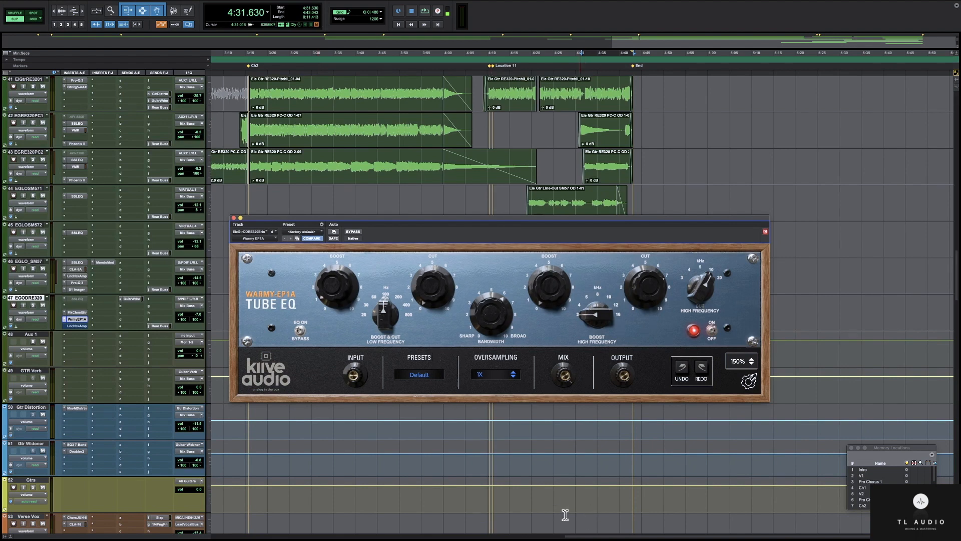
# Close the Warmy EP1A and open the Lunchbox Amp plug-in on the EGODRE320 track.
pyautogui.click(233, 219)
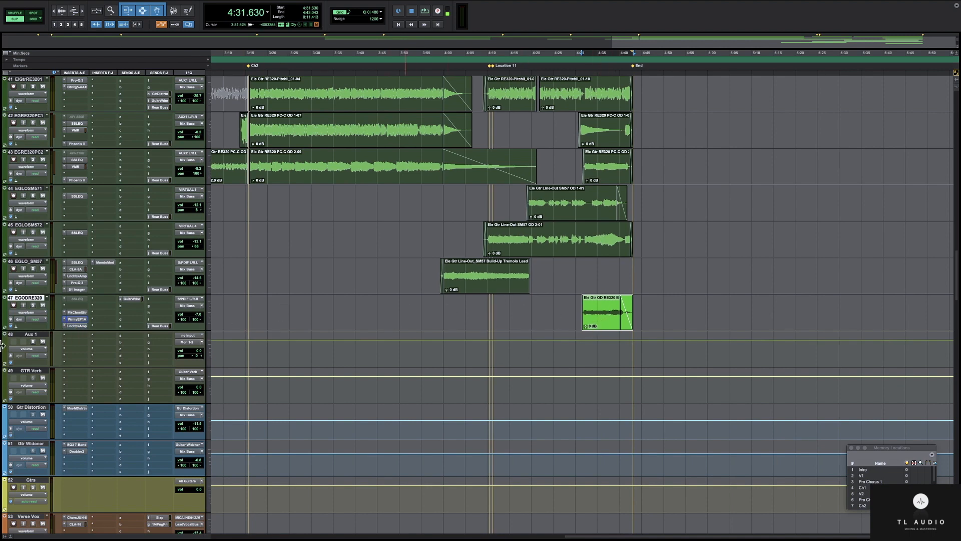
pyautogui.click(73, 326)
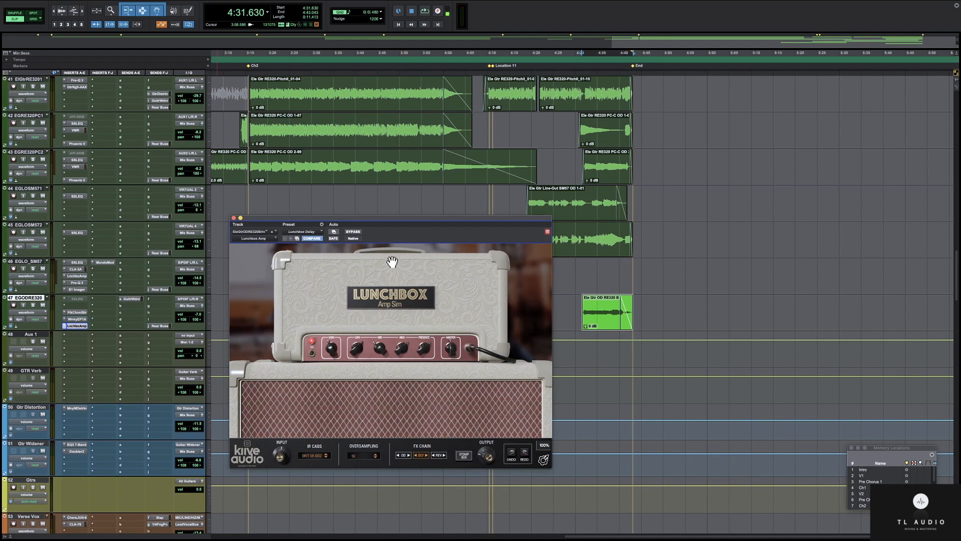
# Move the Lunchbox Amp window away from the guitar clips and enlarge its interface to 150%.
pyautogui.moveTo(450, 219); pyautogui.dragTo(443, 30)
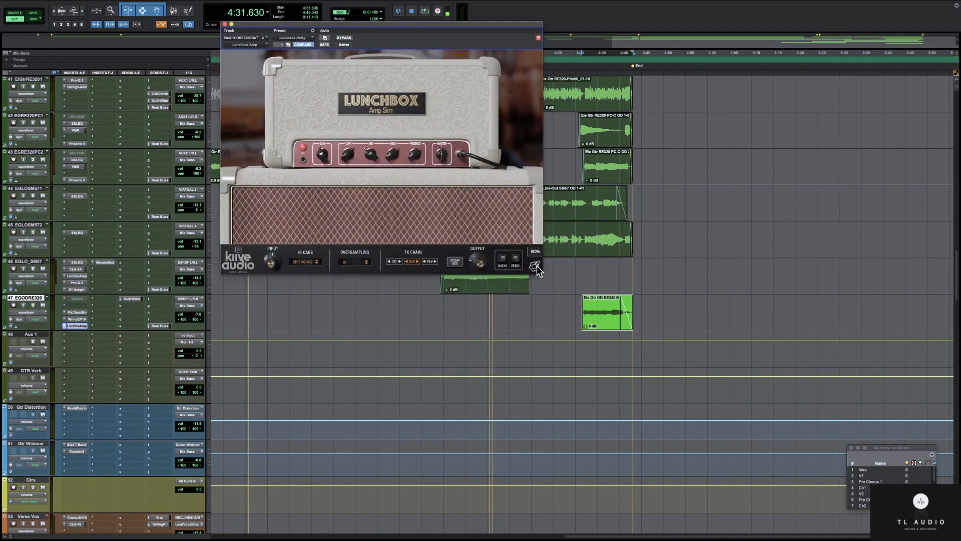
pyautogui.click(535, 255)
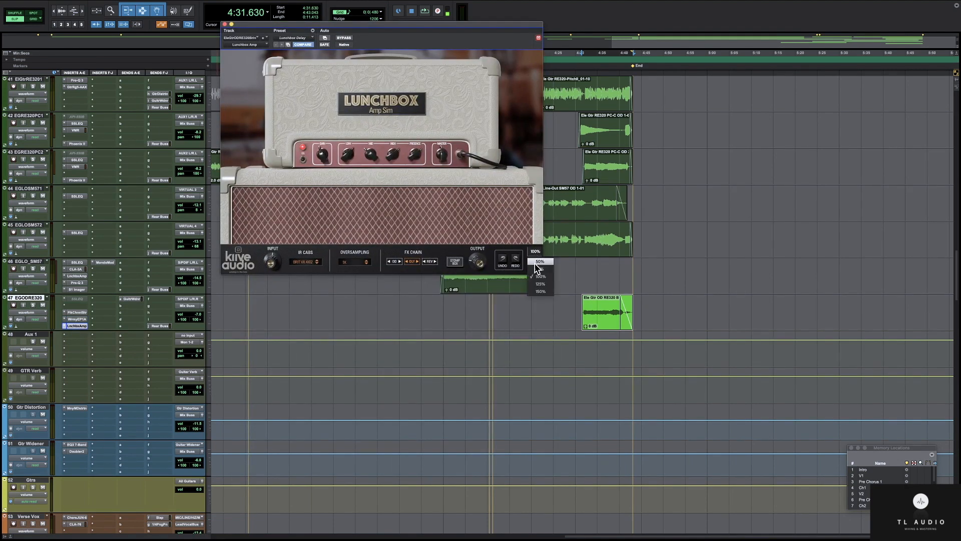
pyautogui.click(537, 292)
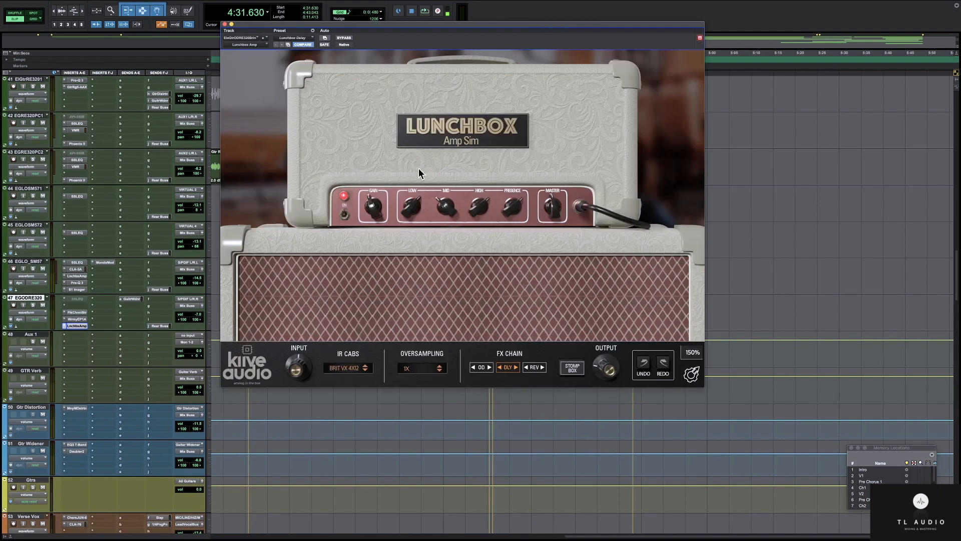
# Solo the EGODRE320 track and play its clip, comparing the sound with the Lunchbox Amp bypassed and active.
pyautogui.click(340, 38)
pyautogui.click(33, 305)
pyautogui.press('space')
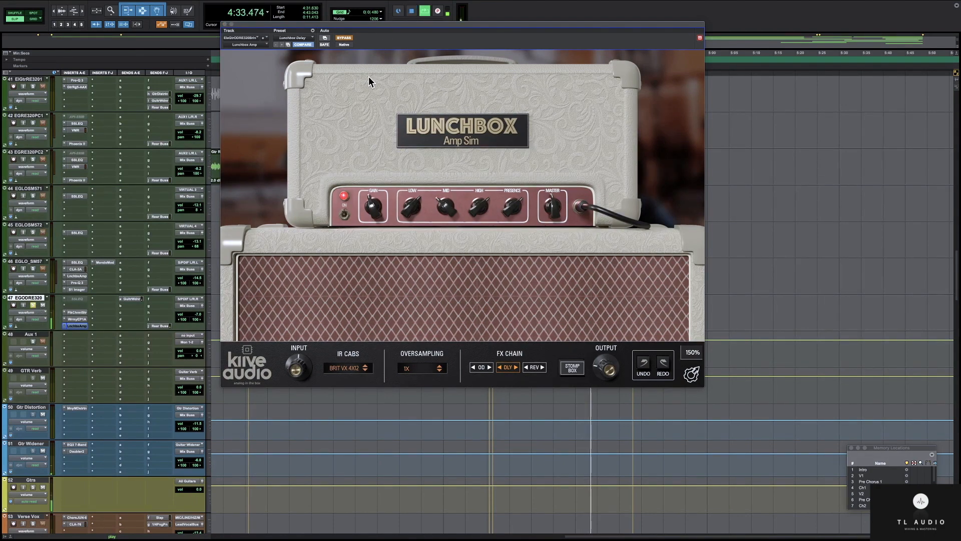
pyautogui.click(343, 38)
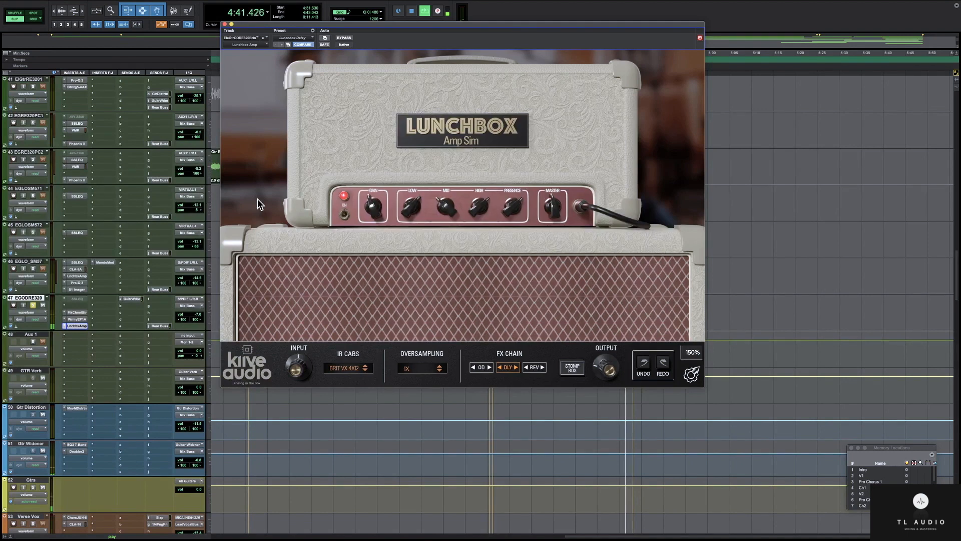
pyautogui.press('space')
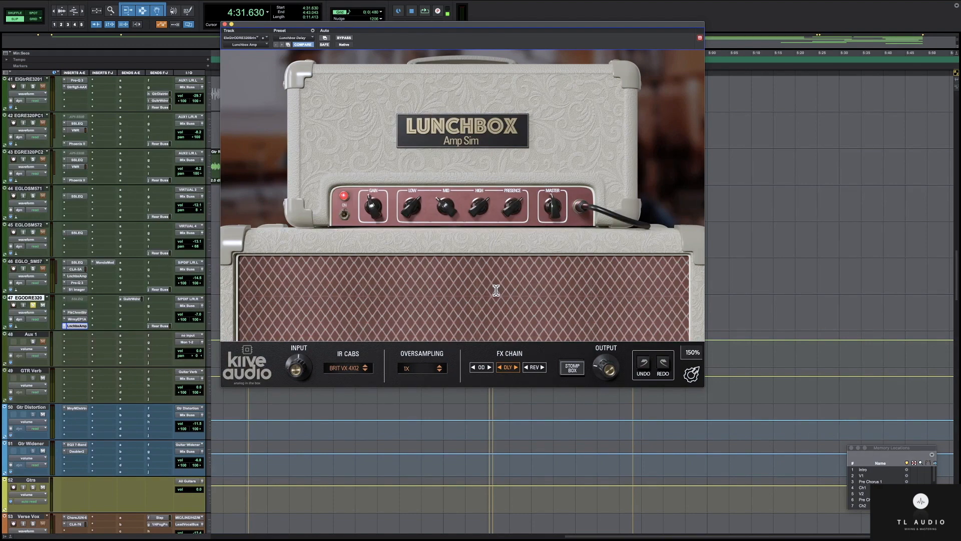
# Show the Lunchbox Amp's stomp boxes and play the clip with the Echo Tape pedal switched off.
pyautogui.click(572, 369)
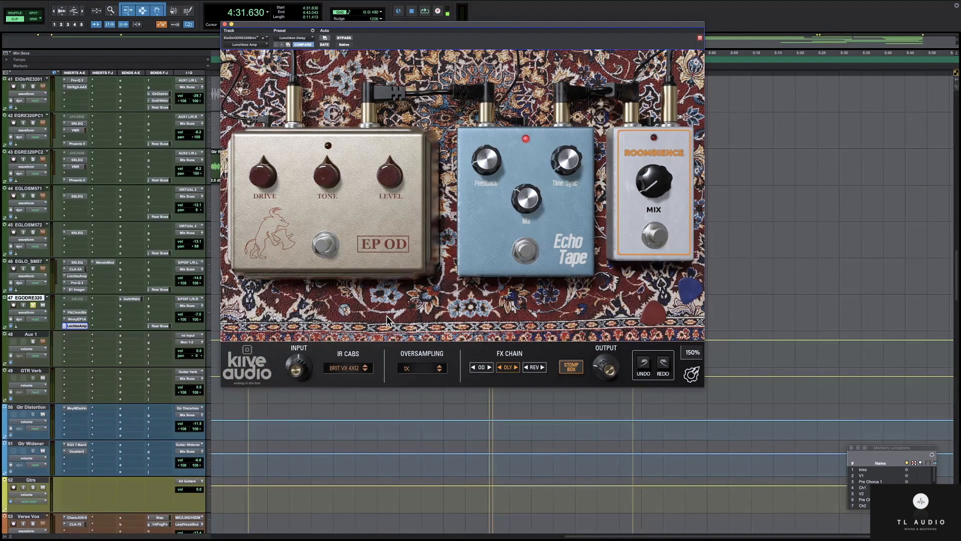
pyautogui.click(527, 252)
pyautogui.press('space')
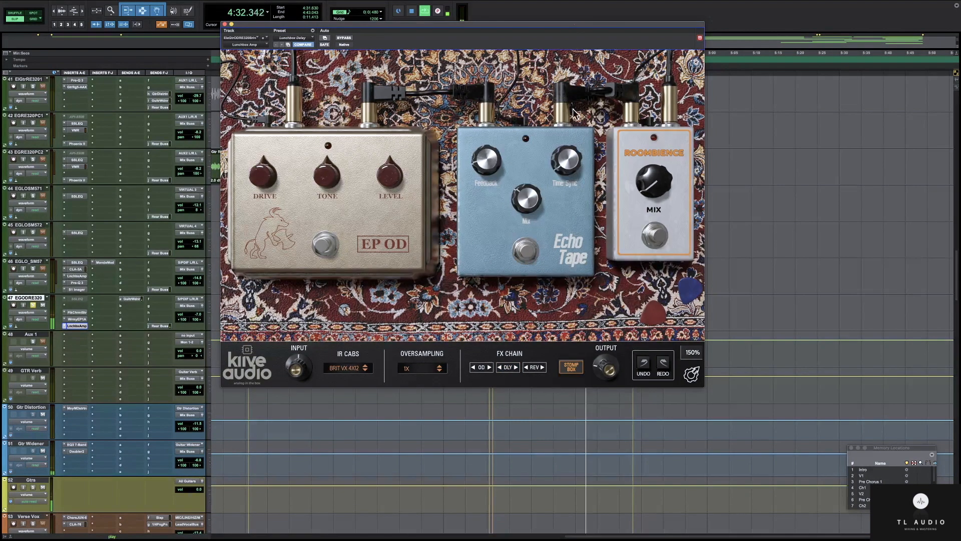
# Move the plug-in window aside, zoom in on the EGODRE320 clip, and play it with the Echo Tape pedal switched back on.
pyautogui.moveTo(573, 26); pyautogui.dragTo(400, 6)
pyautogui.press('t')
pyautogui.press('t')
pyautogui.hscroll(3, 665, 326)
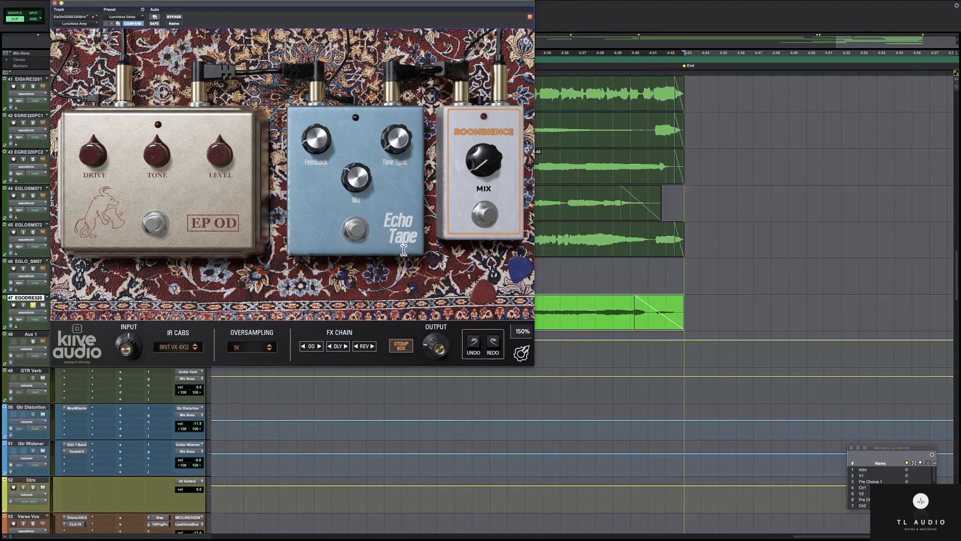
pyautogui.click(357, 229)
pyautogui.press('space')
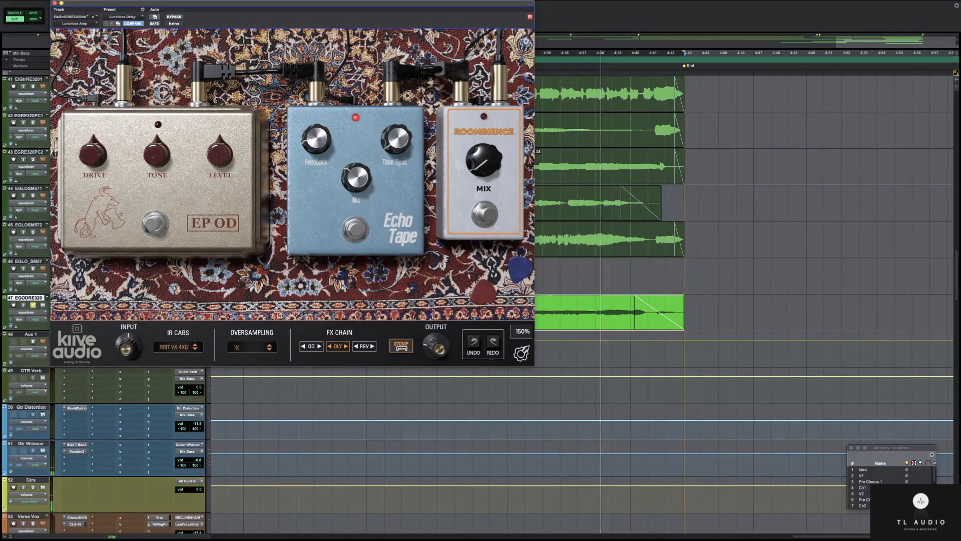
# Return to the amp view and toggle the amp's power off and on during playback.
pyautogui.click(402, 347)
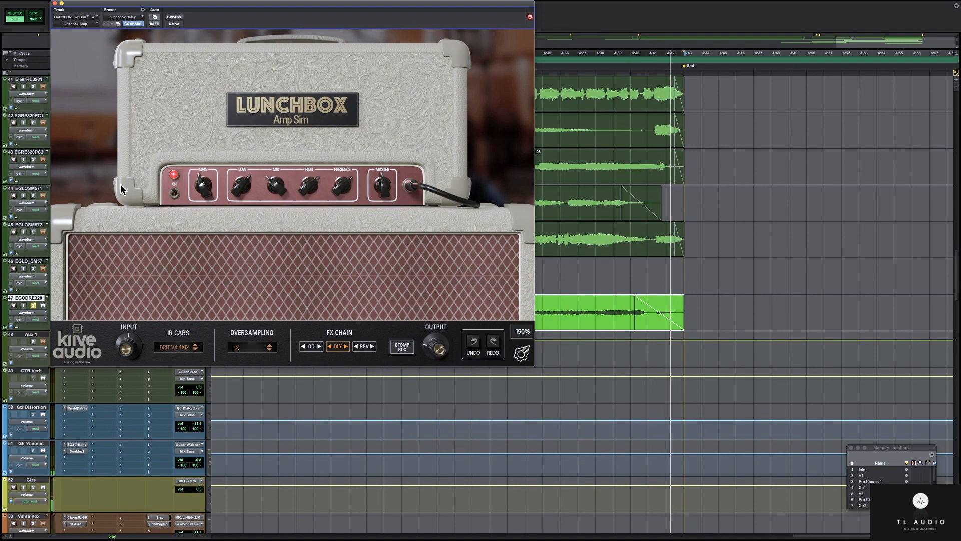
pyautogui.click(176, 192)
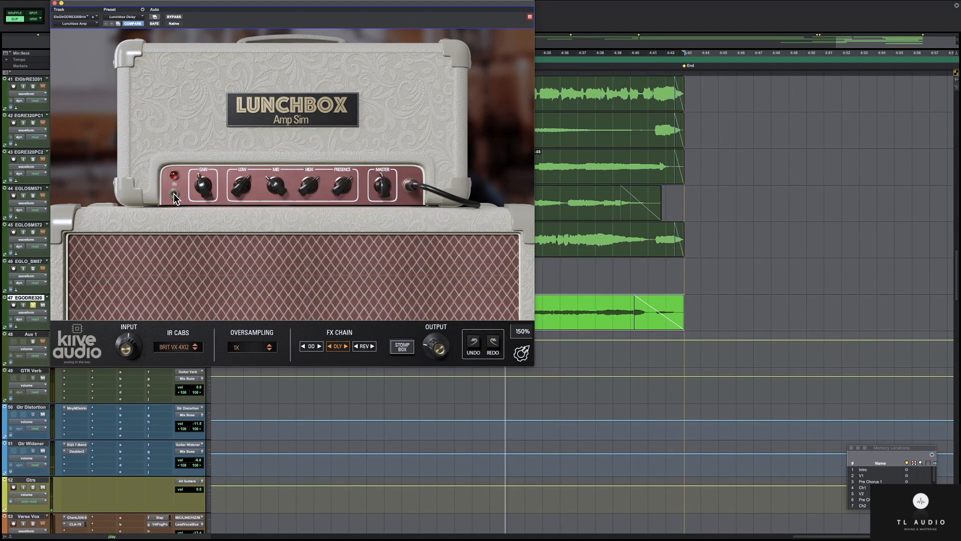
pyautogui.click(173, 193)
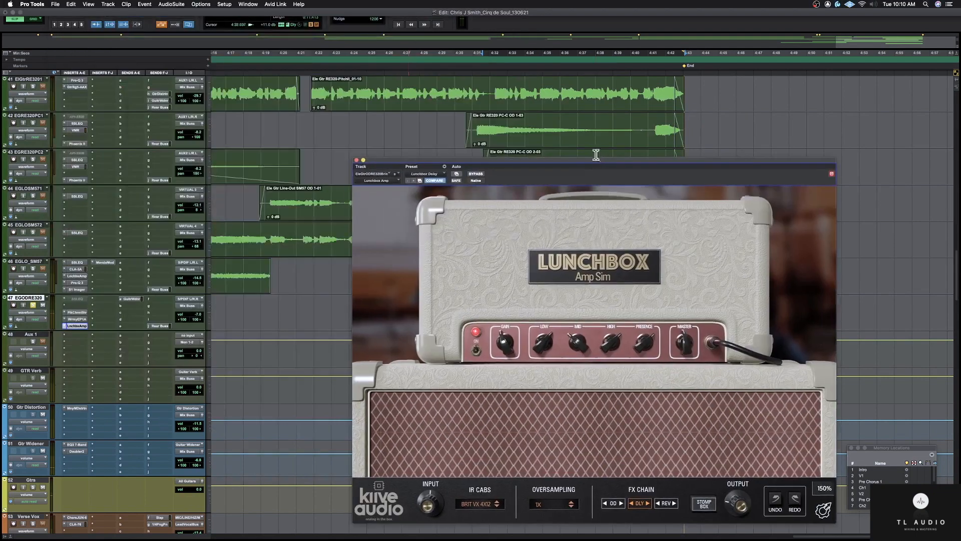
# Play the EGODRE320 section within the full mix and close the Lunchbox Amp plug-in.
pyautogui.press('space')
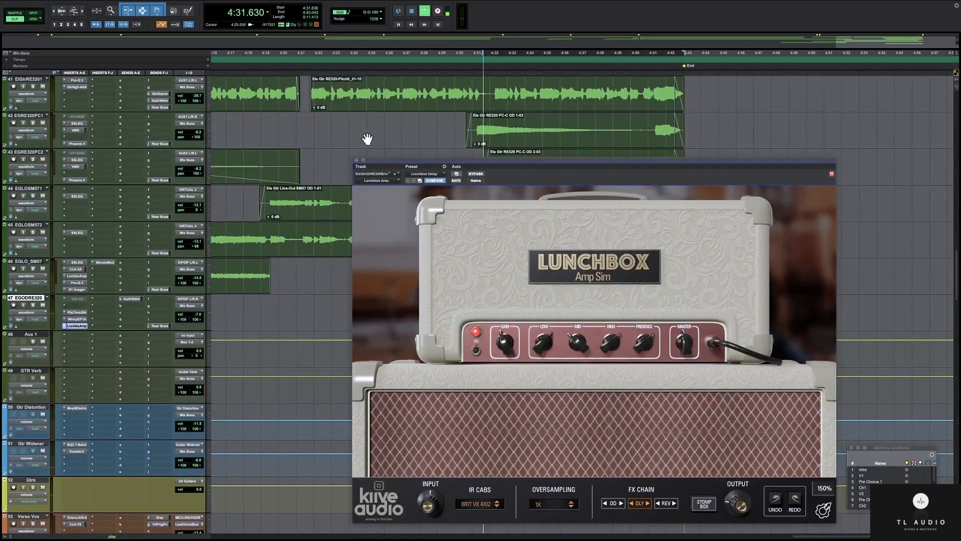
pyautogui.click(357, 160)
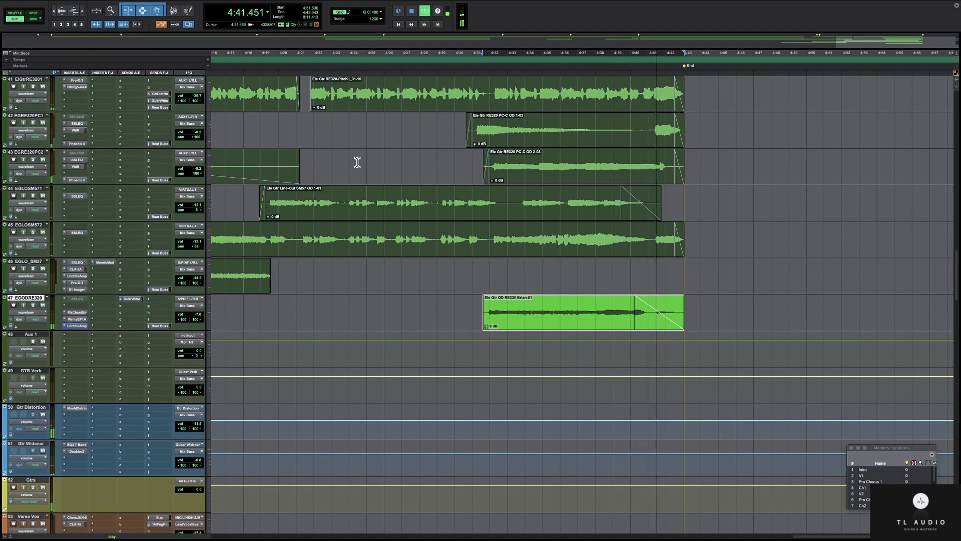
pyautogui.press('space')
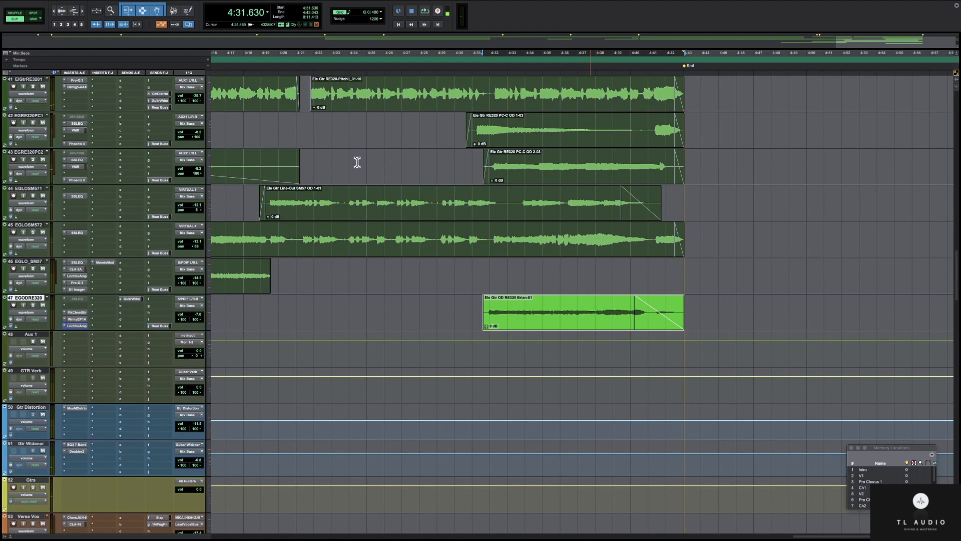
# Open the Tape Face plug-in on the OHs drum track, enlarge its interface to 150%, and reposition its window.
pyautogui.scroll(10, 453, 279)
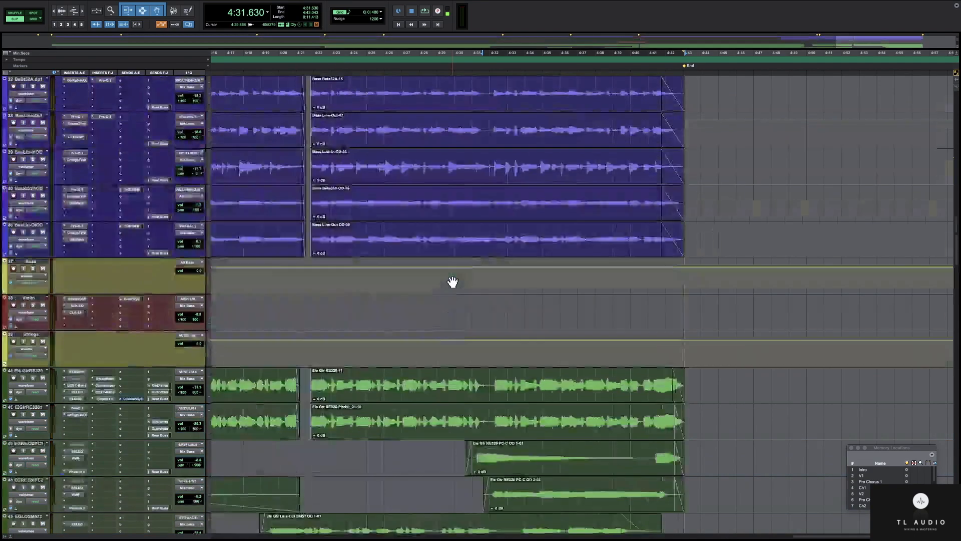
pyautogui.scroll(15, 453, 281)
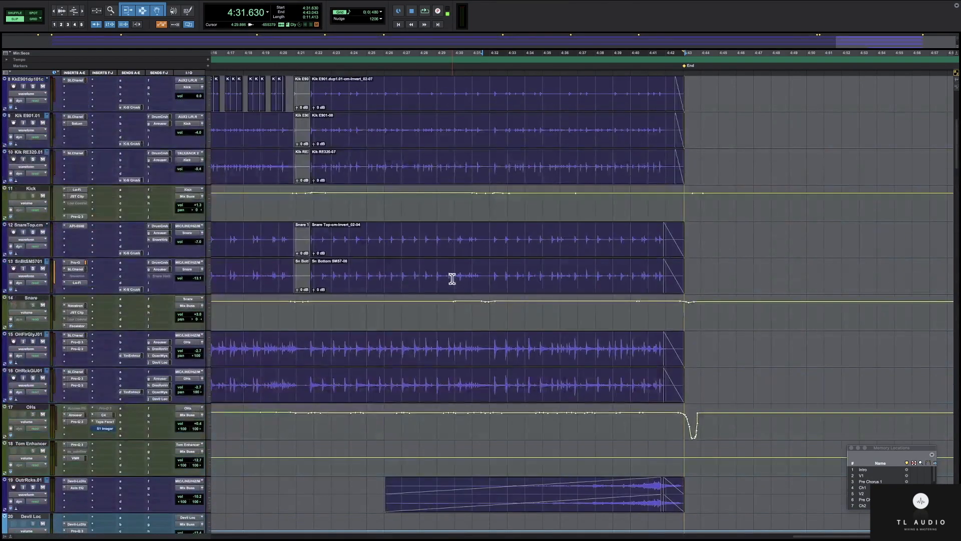
pyautogui.scroll(4, 452, 279)
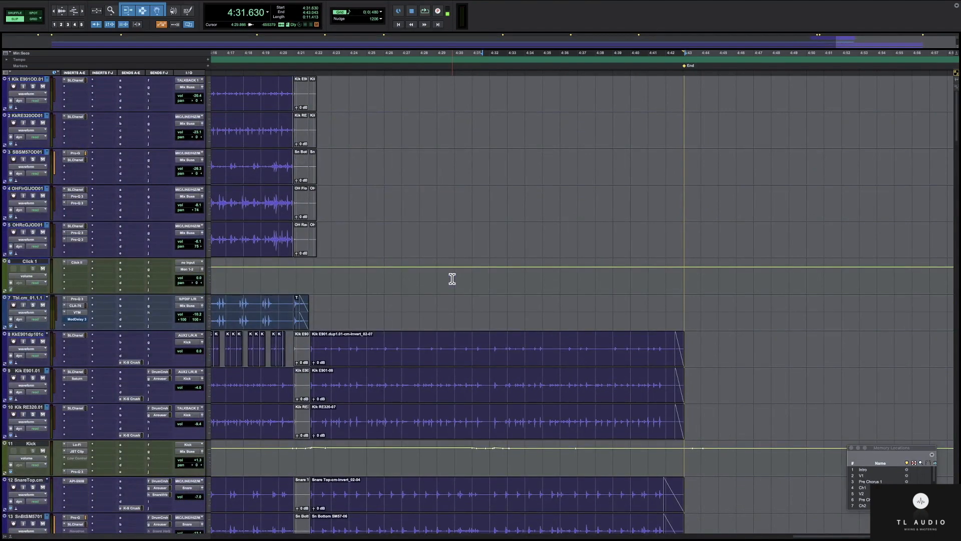
pyautogui.scroll(-4, 487, 247)
pyautogui.scroll(-8, 488, 248)
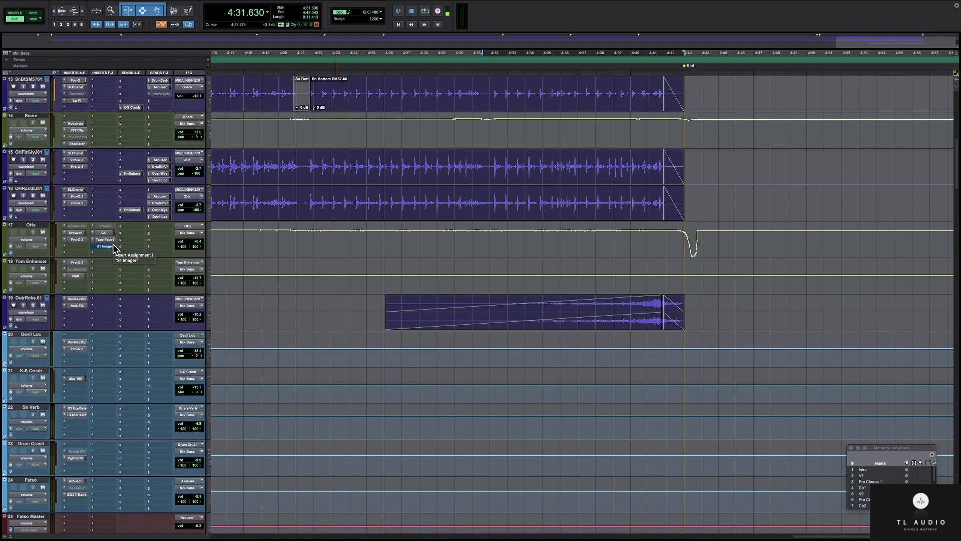
pyautogui.click(105, 239)
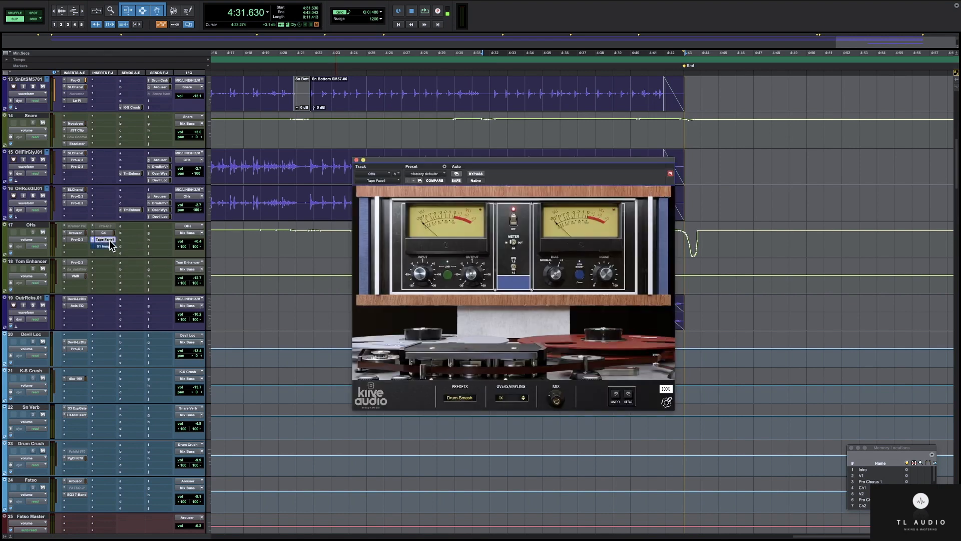
pyautogui.click(667, 403)
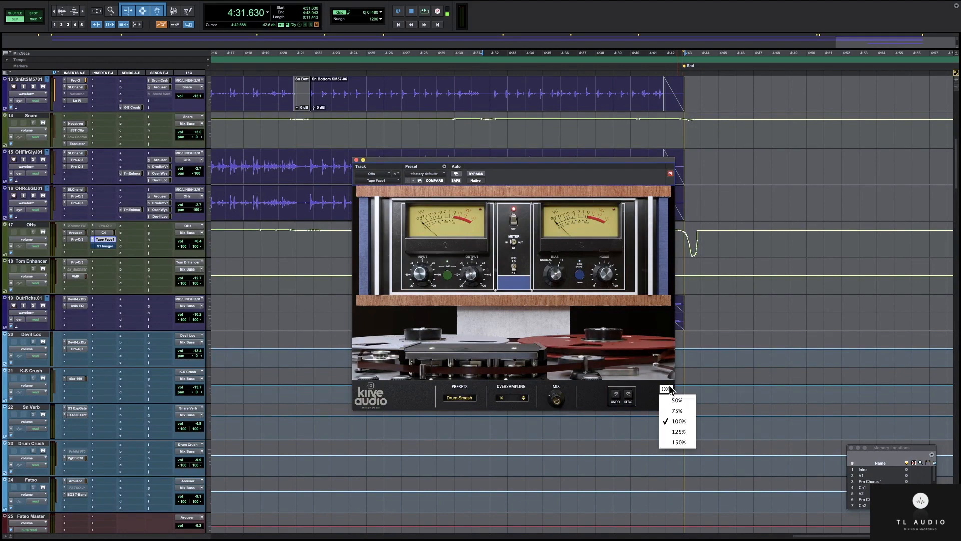
pyautogui.click(680, 443)
pyautogui.moveTo(605, 158); pyautogui.dragTo(446, 11)
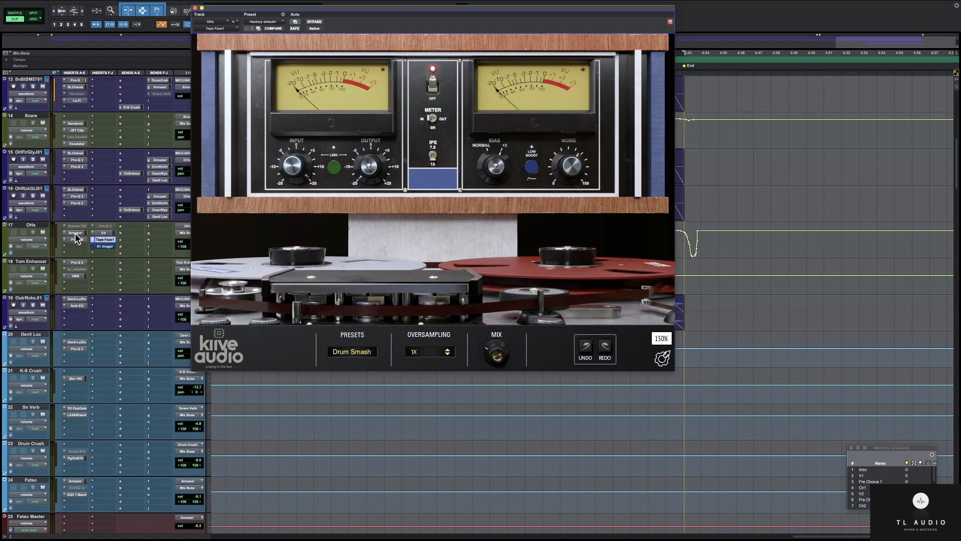
# Move the Tape Face window clear of the track inserts and review the drum tracks, selecting SnBtSM5701 and SnareTop in turn.
pyautogui.scroll(5, 79, 242)
pyautogui.scroll(5, 80, 240)
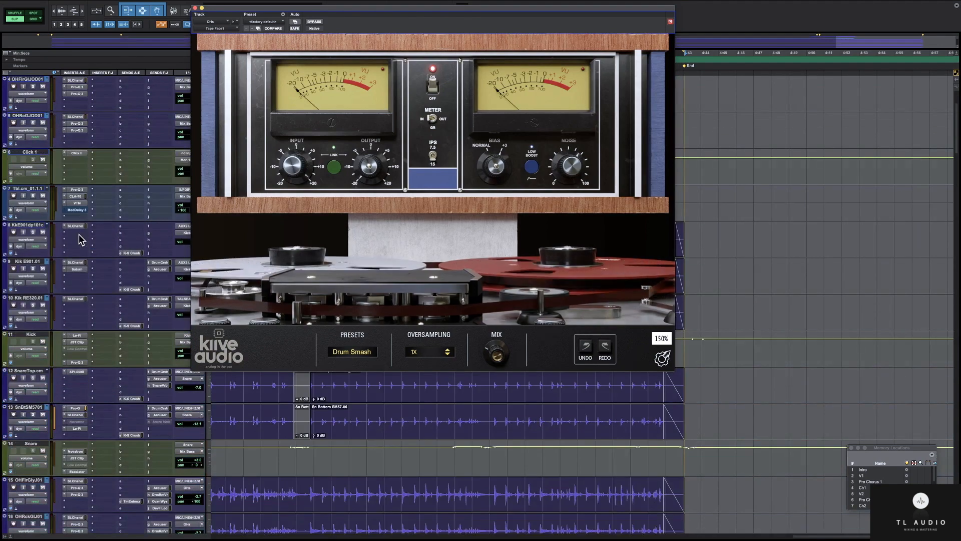
pyautogui.moveTo(246, 10)
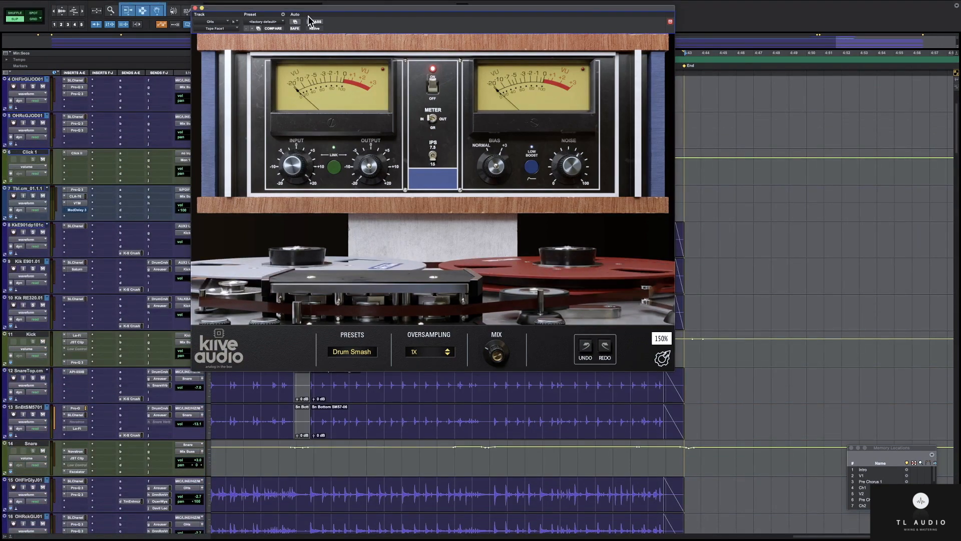
pyautogui.moveTo(339, 10); pyautogui.dragTo(625, 5)
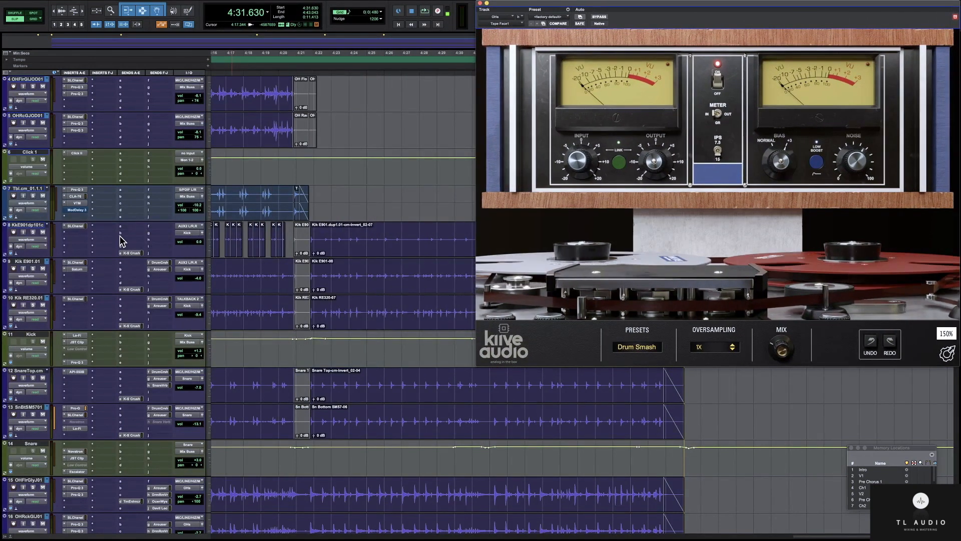
pyautogui.scroll(3, 120, 240)
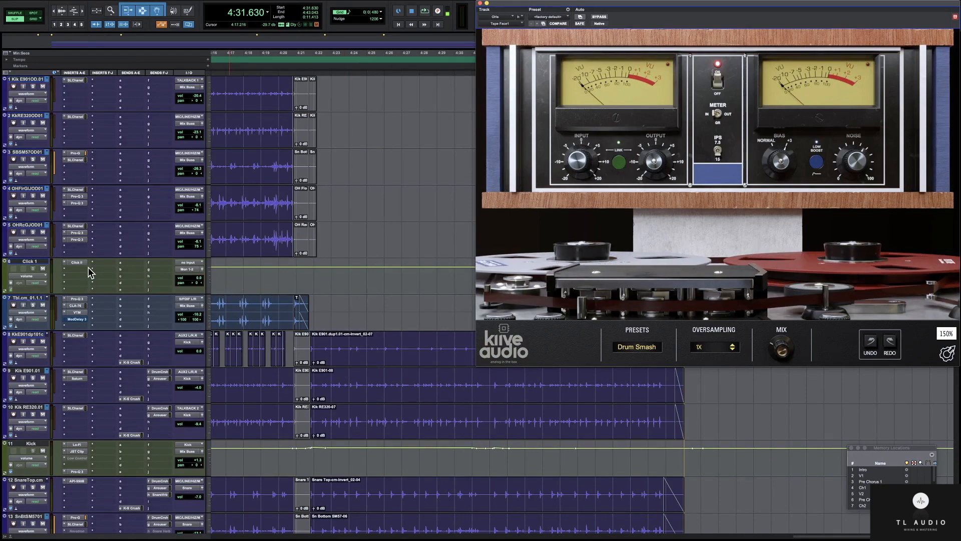
pyautogui.scroll(-4, 88, 266)
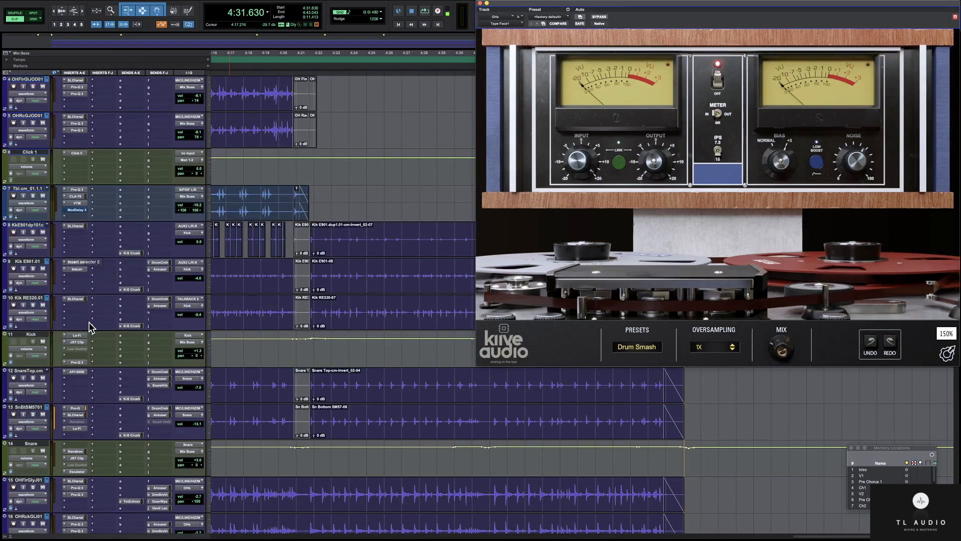
pyautogui.click(34, 408)
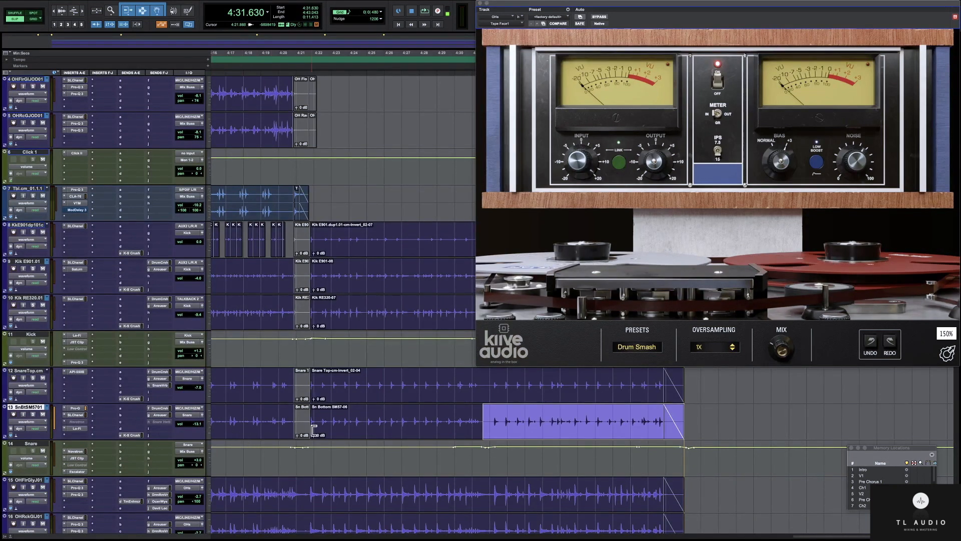
pyautogui.click(29, 371)
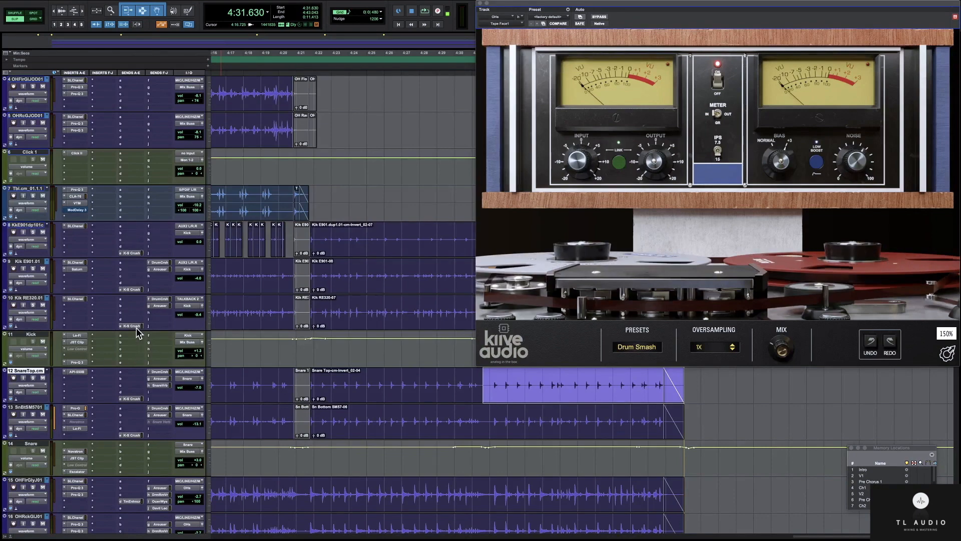
pyautogui.scroll(-3, 237, 334)
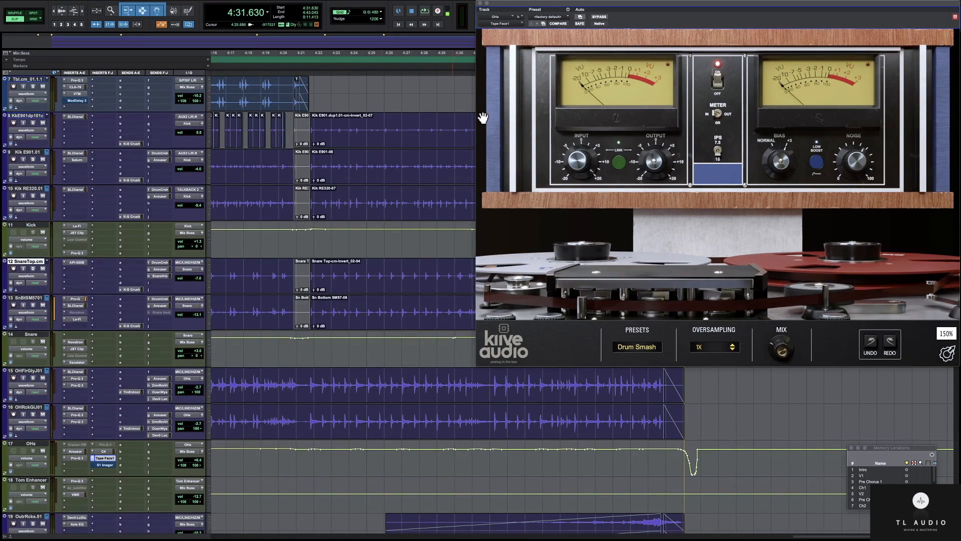
# Move the Tape Face window off the timeline, select the section spanning the EGLO_SM57 and EGODRE320 guitar clips, and play it.
pyautogui.moveTo(559, 9); pyautogui.dragTo(613, 337)
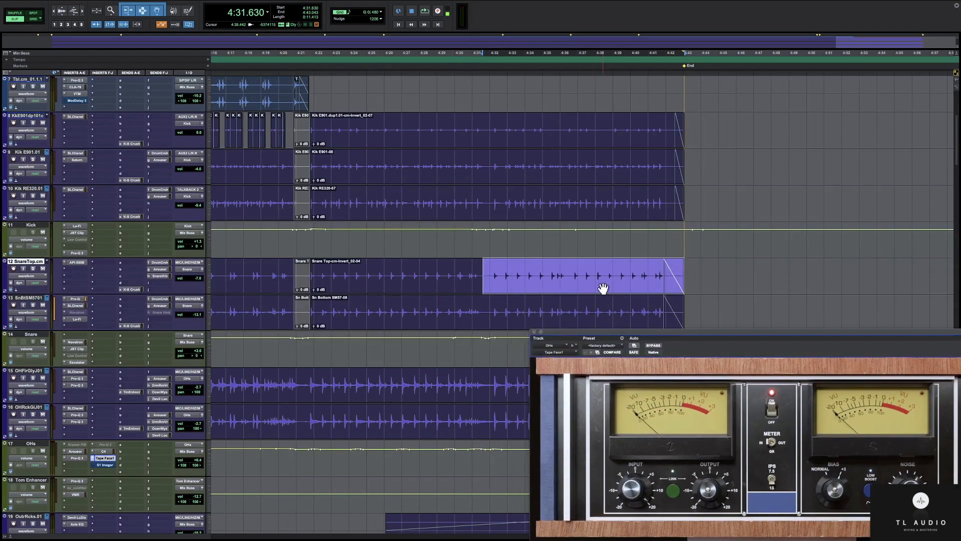
pyautogui.scroll(-10, 573, 241)
pyautogui.press('r')
pyautogui.press('r')
pyautogui.press('r')
pyautogui.scroll(-15, 537, 226)
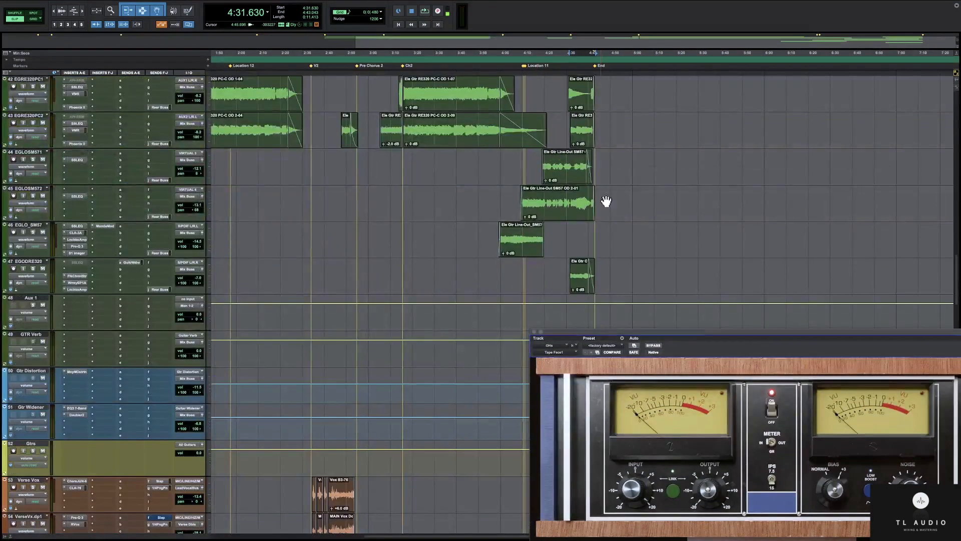
pyautogui.click(531, 254)
pyautogui.keyDown('shift'); pyautogui.click(580, 291); pyautogui.keyUp('shift')
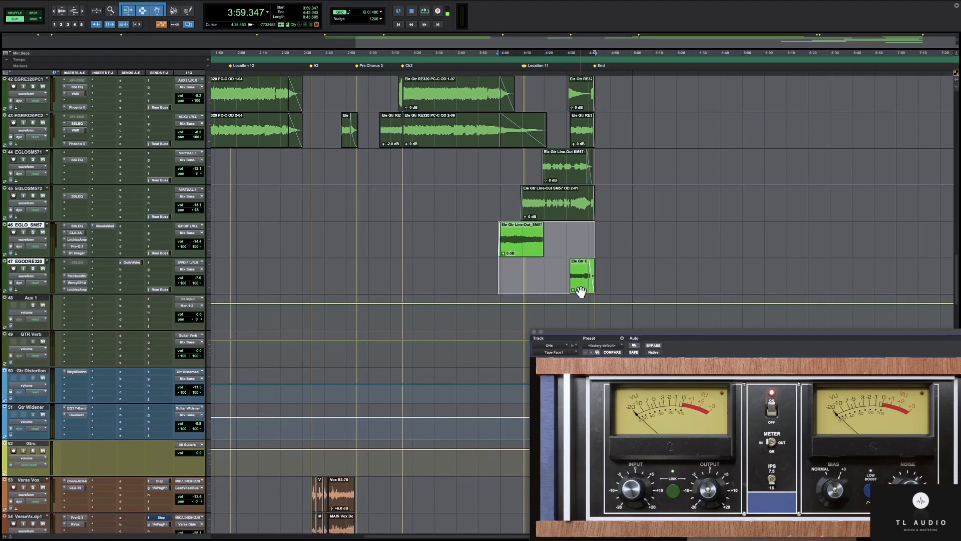
pyautogui.press('space')
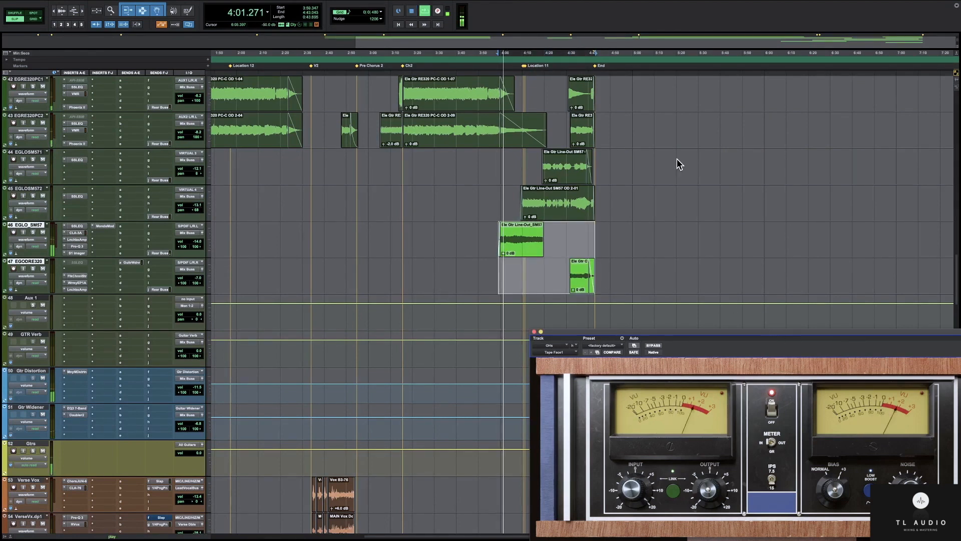
# Move the Tape Face window up to show its full interface and toggle its meter switch while the section plays.
pyautogui.moveTo(765, 331); pyautogui.dragTo(482, 4)
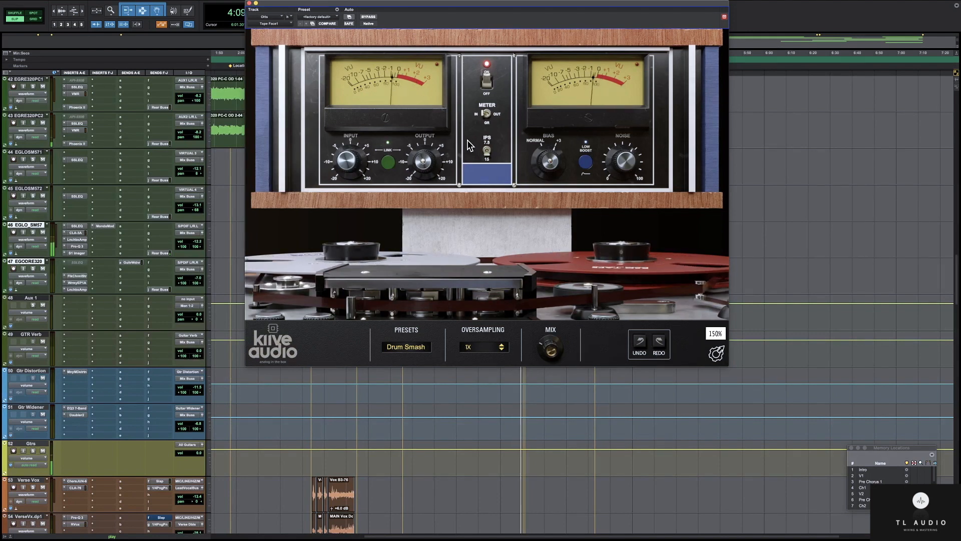
pyautogui.click(487, 114)
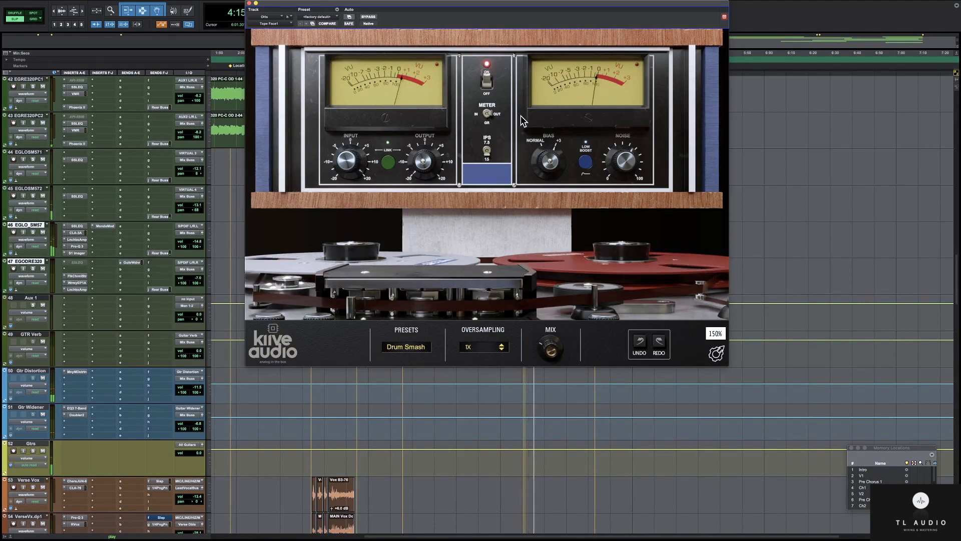
pyautogui.click(488, 114)
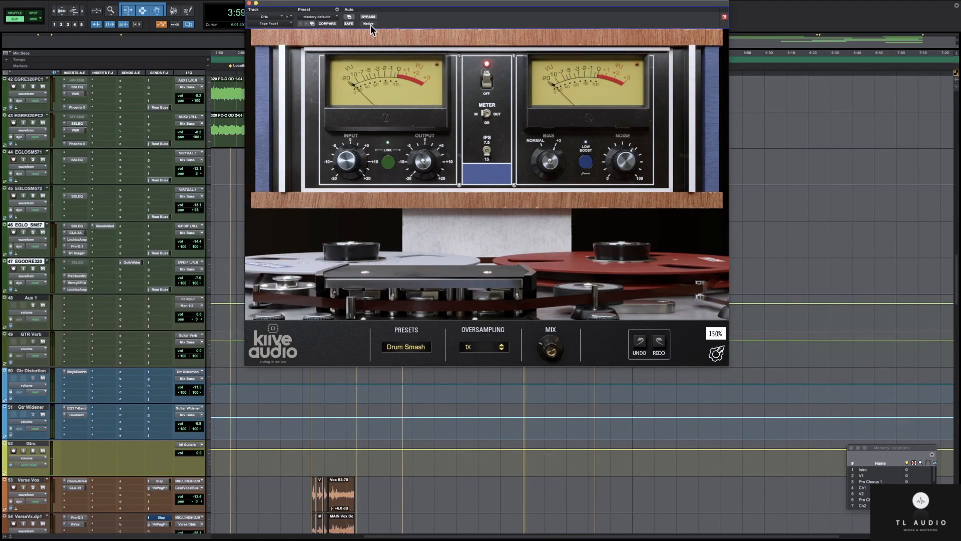
# Reposition the Tape Face window, compare the full mix with the plug-in bypassed and active, and stop playback.
pyautogui.moveTo(489, 3); pyautogui.dragTo(531, 207)
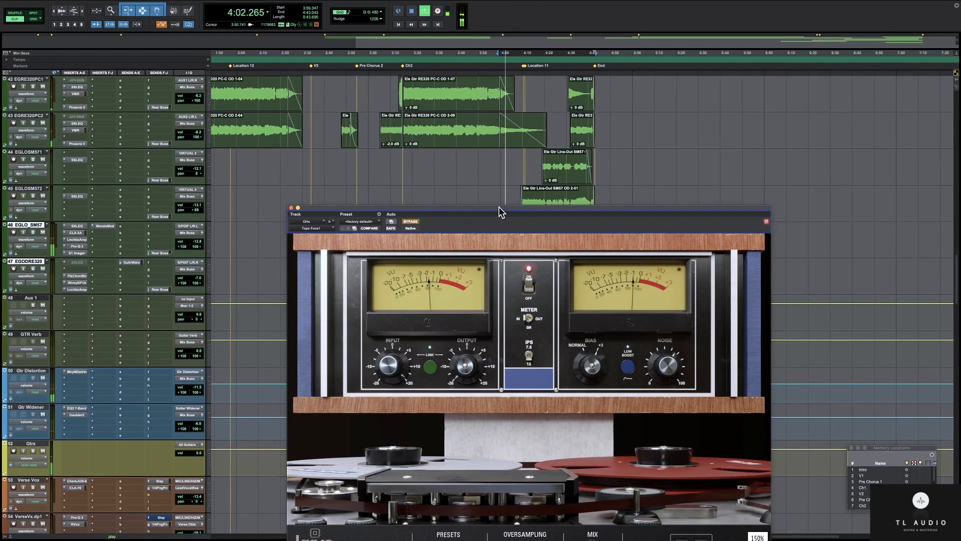
pyautogui.moveTo(504, 206); pyautogui.dragTo(494, 25)
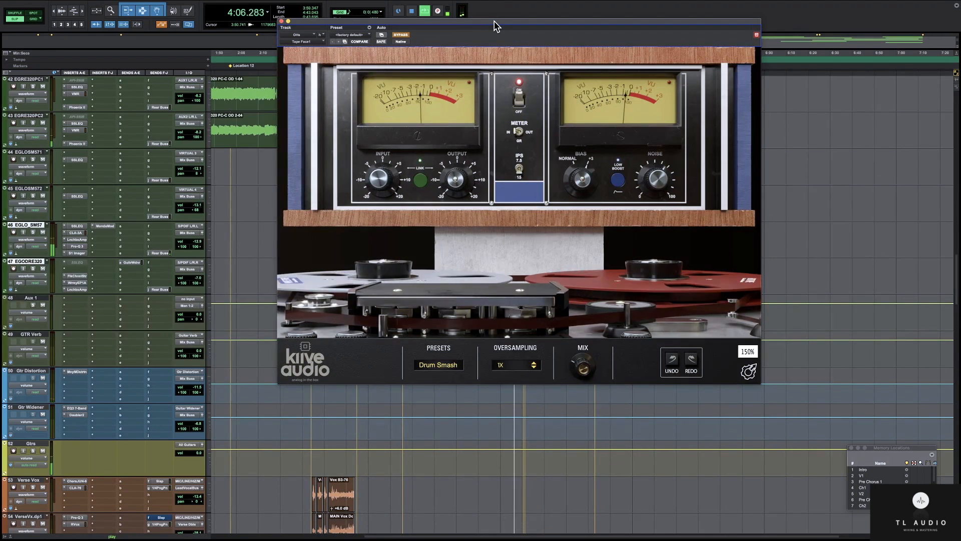
pyautogui.click(404, 36)
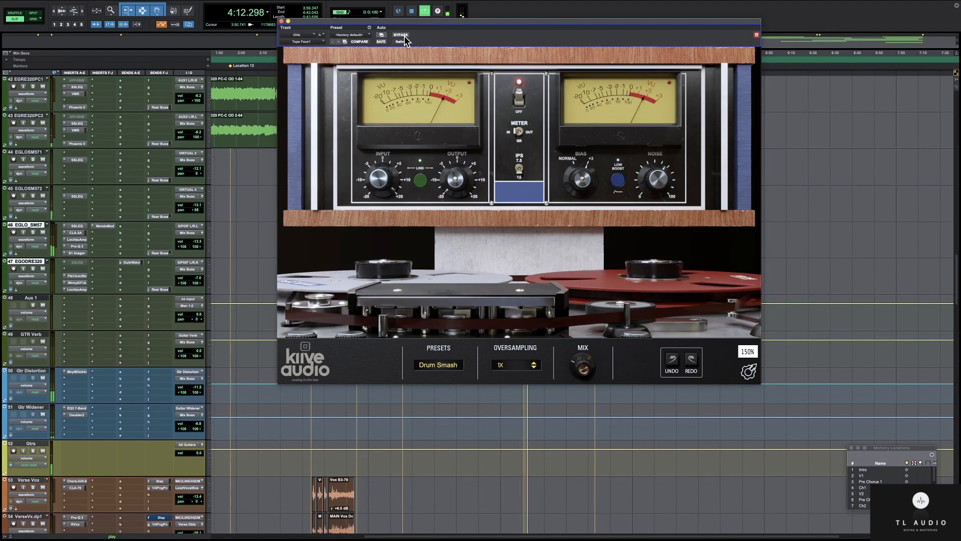
pyautogui.press('space')
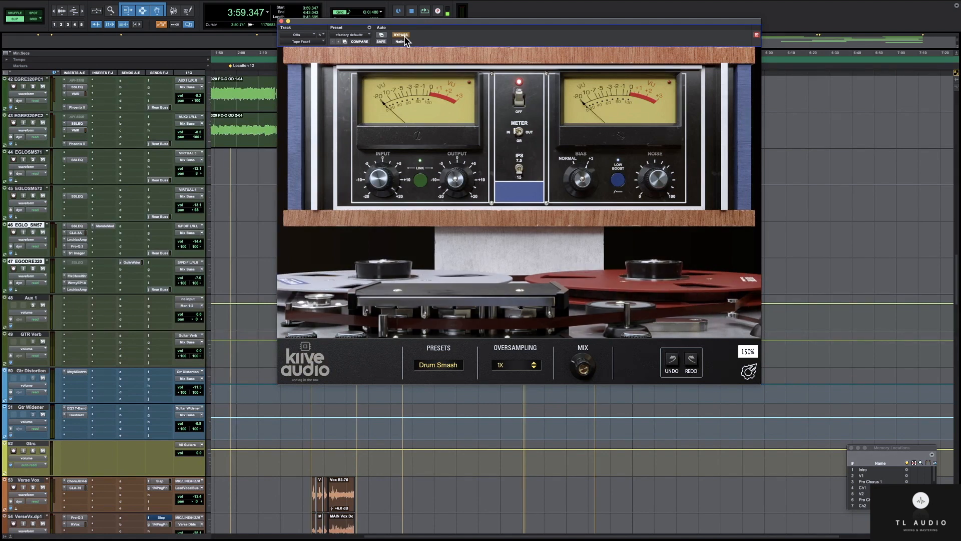
# Replay the selected section, toggling the Tape Face bypass for comparison, and leave the plug-in active after stopping playback.
pyautogui.press('space')
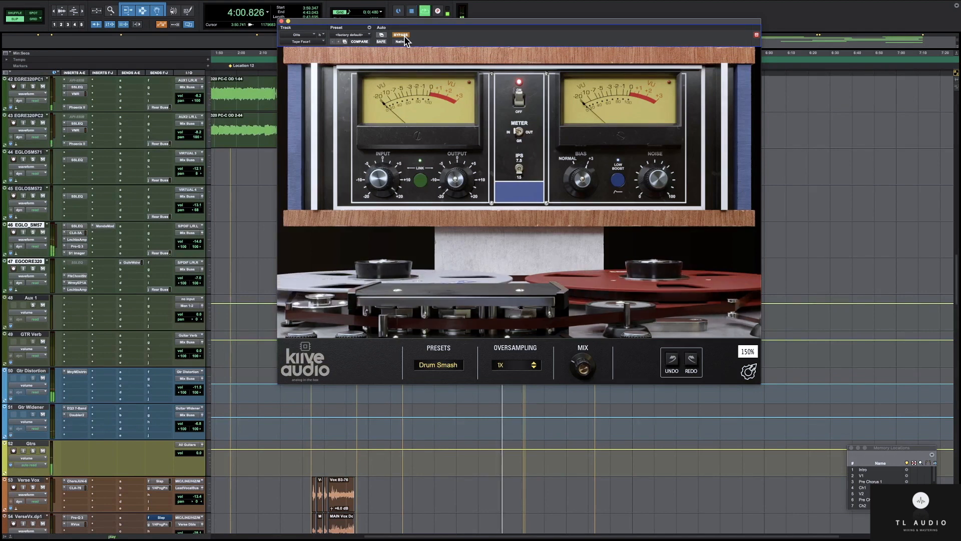
pyautogui.click(401, 35)
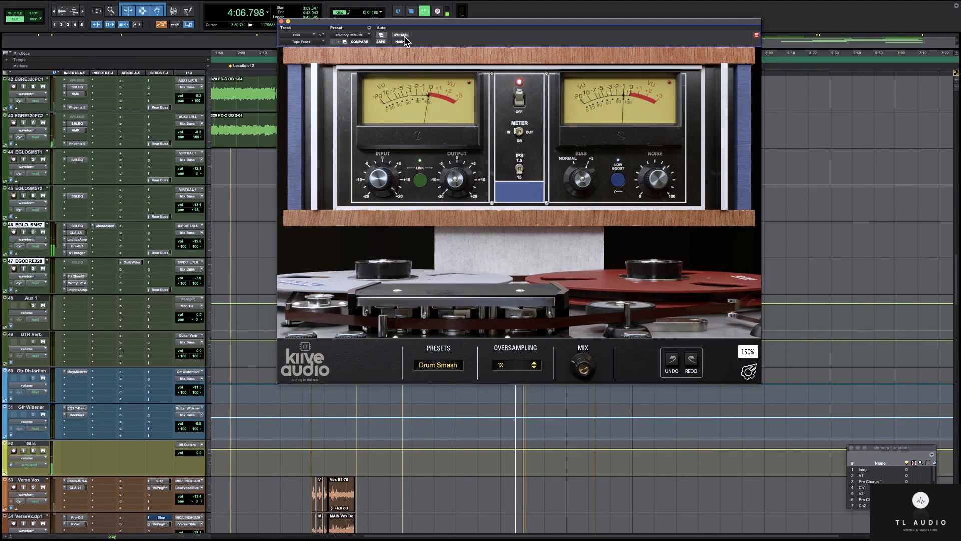
pyautogui.click(403, 36)
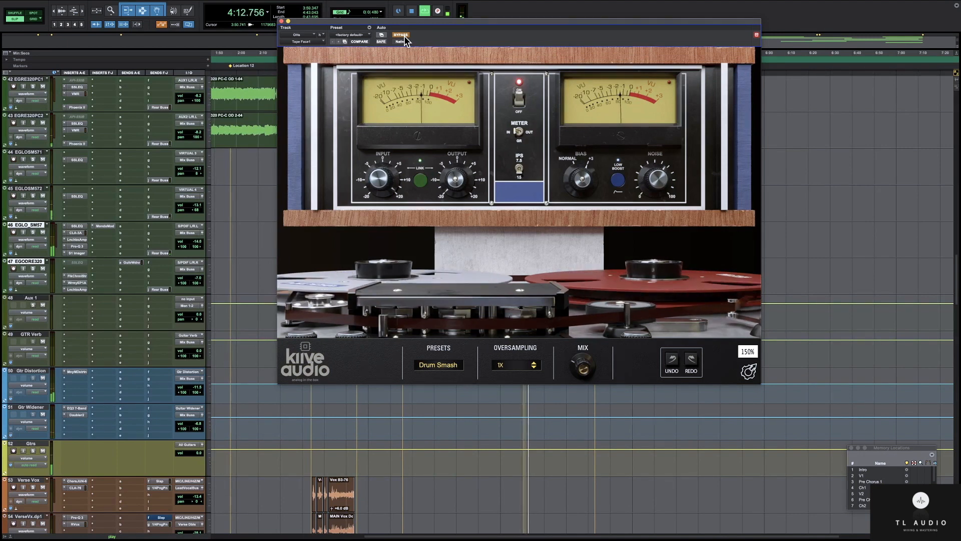
pyautogui.click(403, 35)
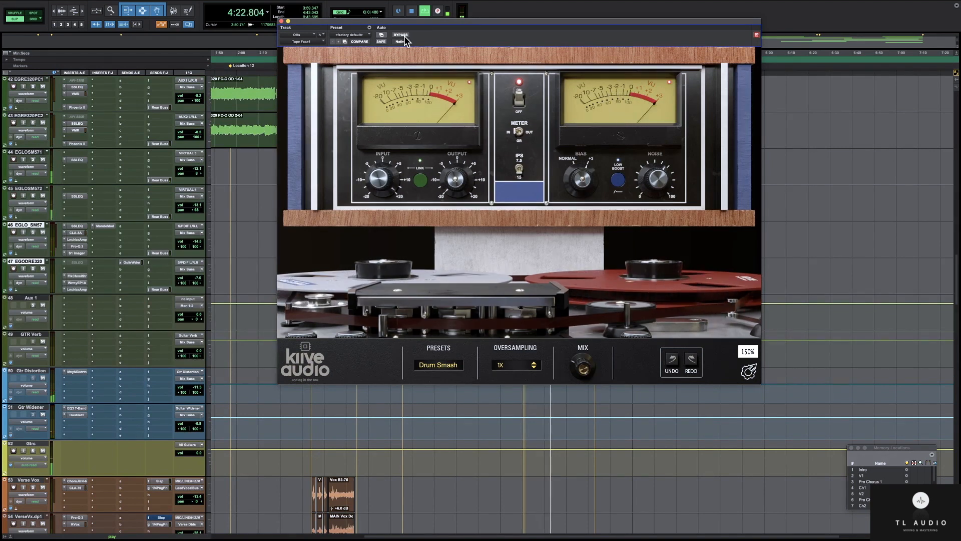
pyautogui.click(403, 36)
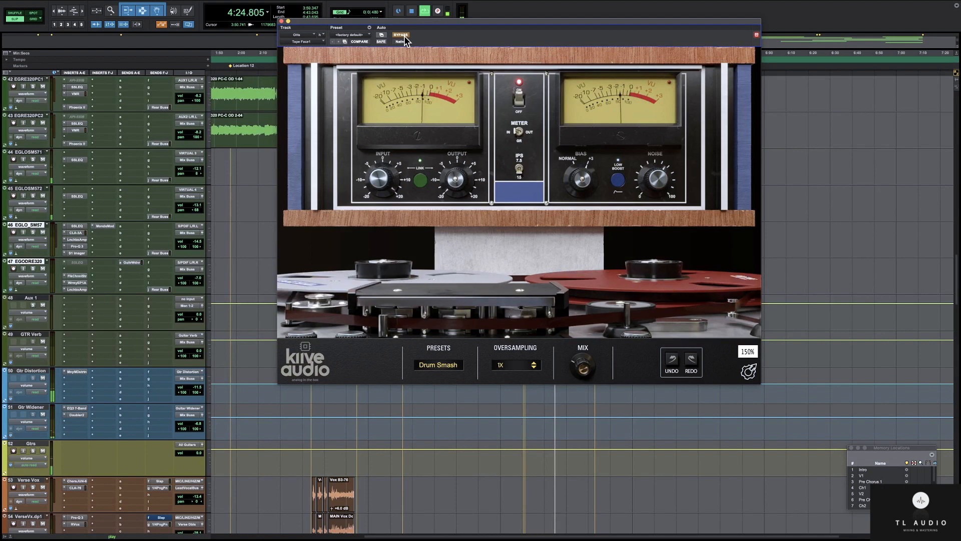
pyautogui.press('space')
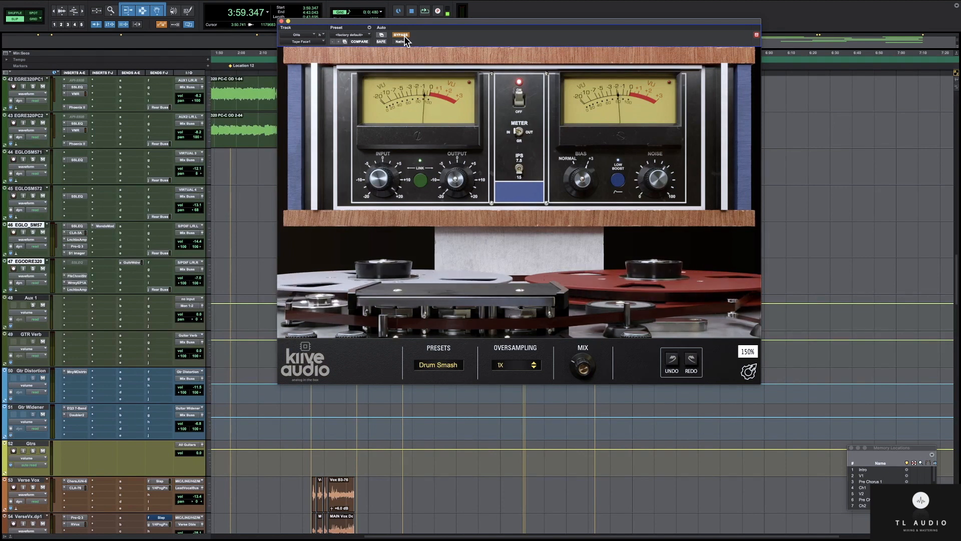
pyautogui.click(401, 35)
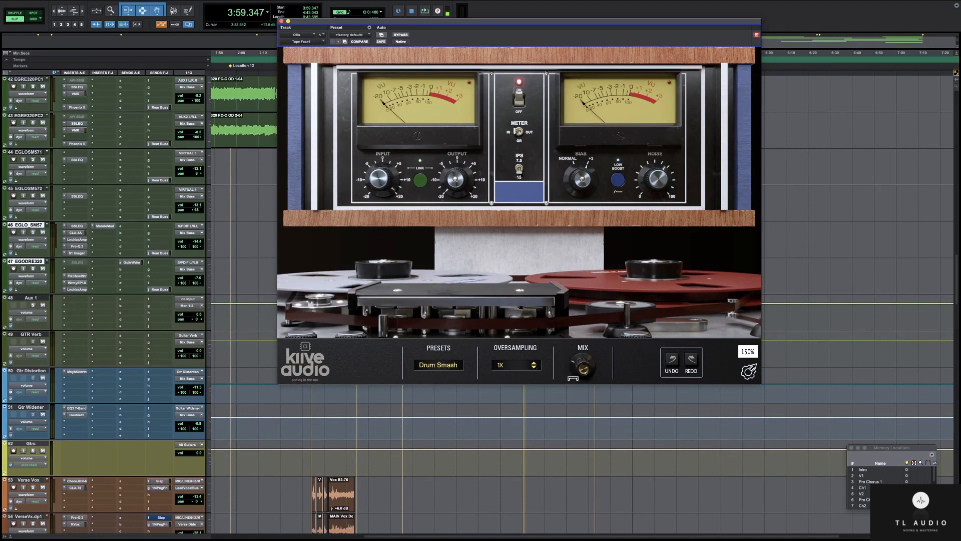
# Play the selected section and solo the two overhead mic tracks, 15 and 16, that feed the OHs track.
pyautogui.moveTo(585, 372)
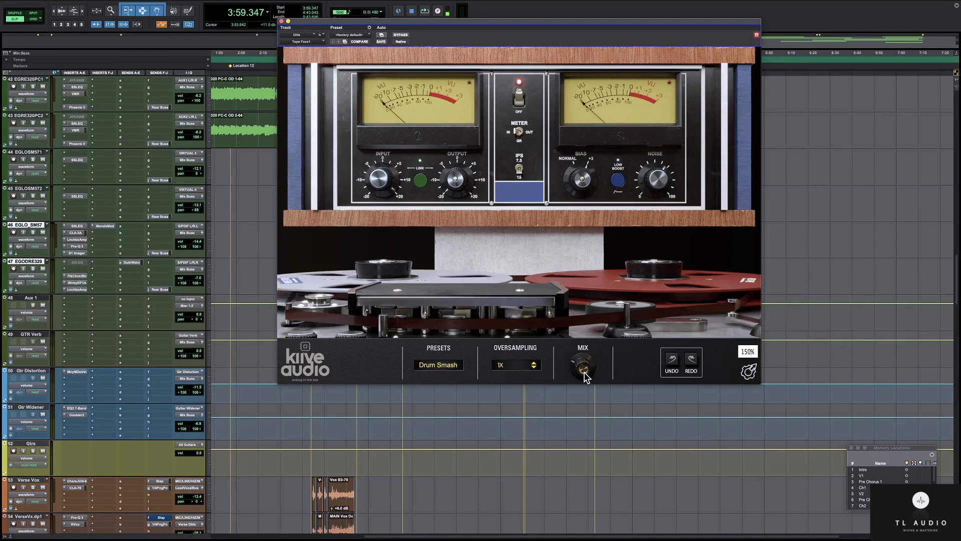
pyautogui.press('space')
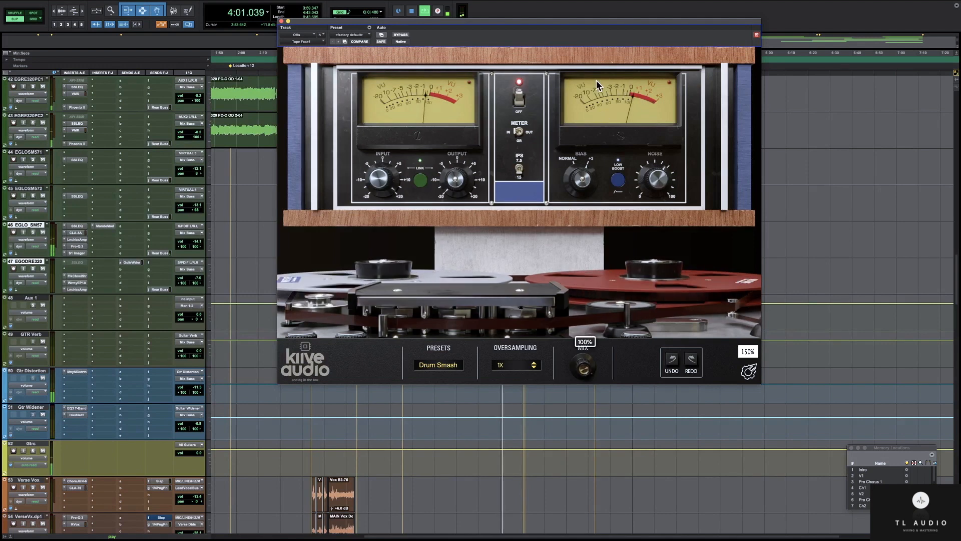
pyautogui.click(33, 232)
pyautogui.click(33, 269)
pyautogui.click(33, 269)
pyautogui.click(33, 233)
pyautogui.scroll(15, 37, 235)
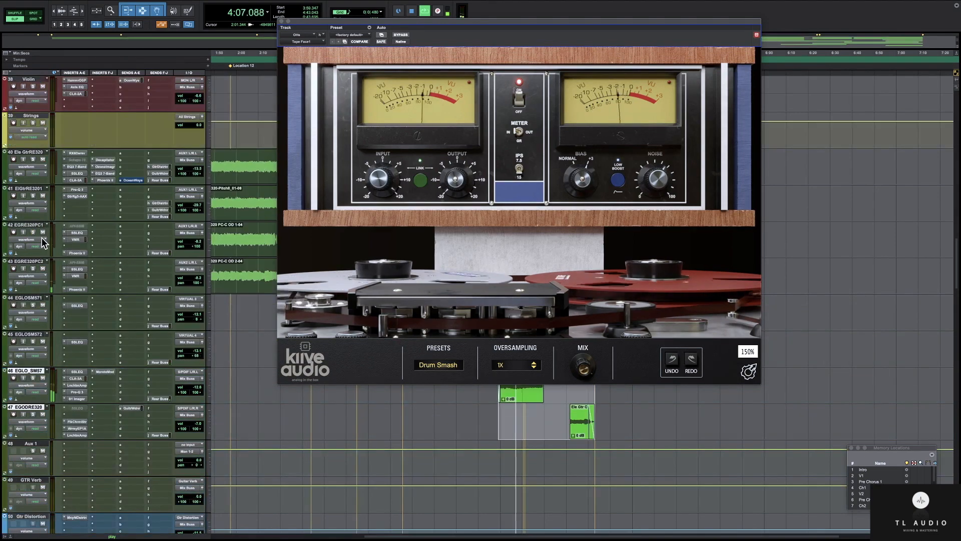
pyautogui.scroll(12, 41, 237)
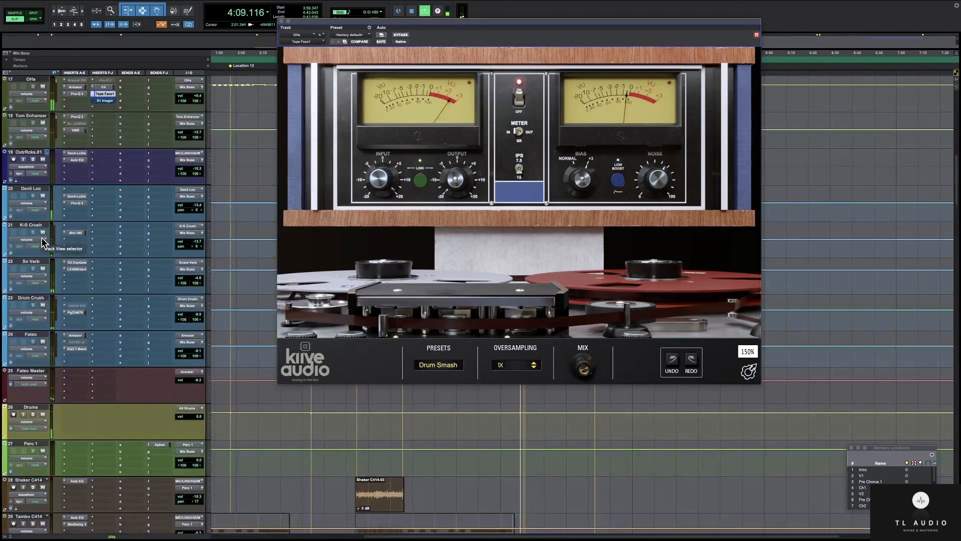
pyautogui.click(33, 268)
pyautogui.click(33, 305)
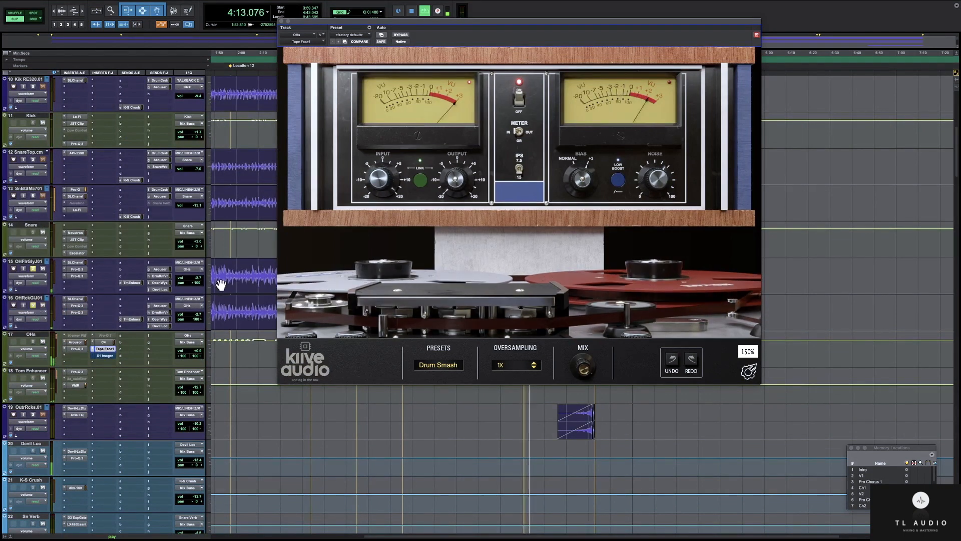
# Compare the soloed overheads with Tape Face bypassed and active, and try turning its Mix control down.
pyautogui.click(401, 36)
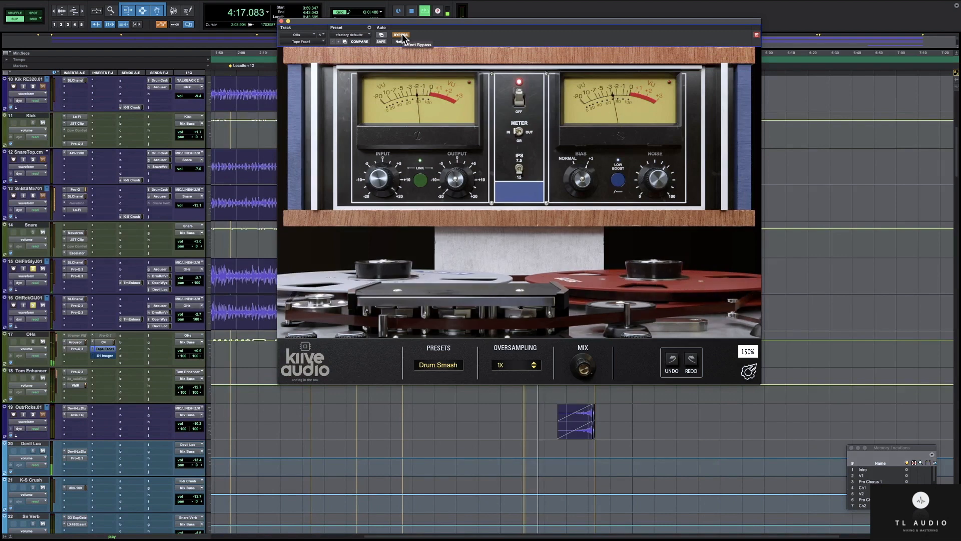
pyautogui.click(402, 35)
pyautogui.moveTo(584, 373)
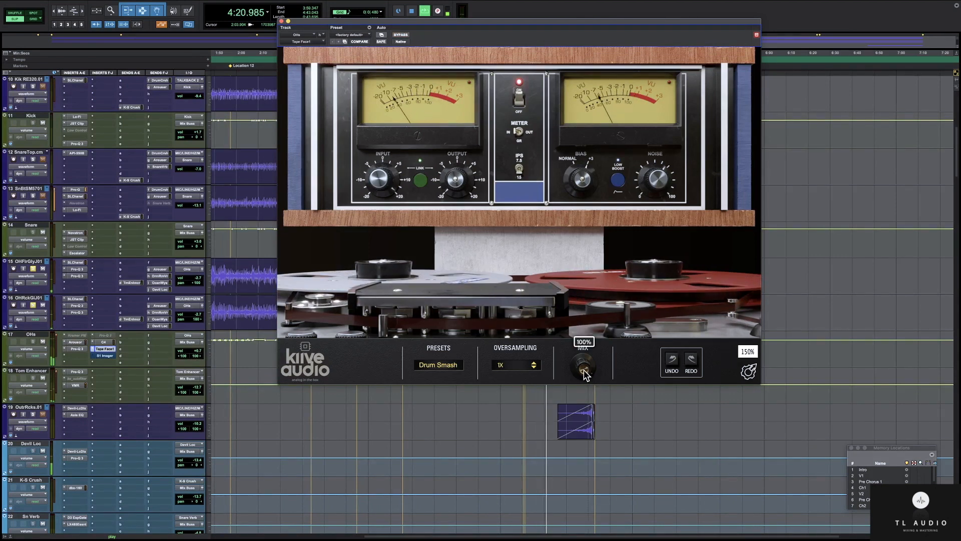
pyautogui.moveTo(584, 373); pyautogui.dragTo(578, 470)
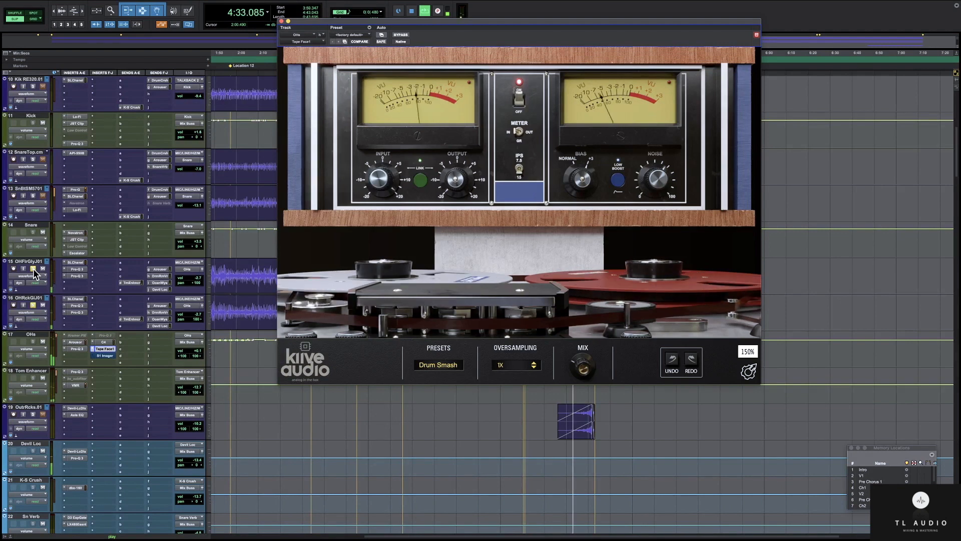
# Move the Tape Face window clear of the track controls, stop playback, and select the second overhead and Tom Enhancer tracks in turn.
pyautogui.moveTo(441, 19); pyautogui.dragTo(516, 2)
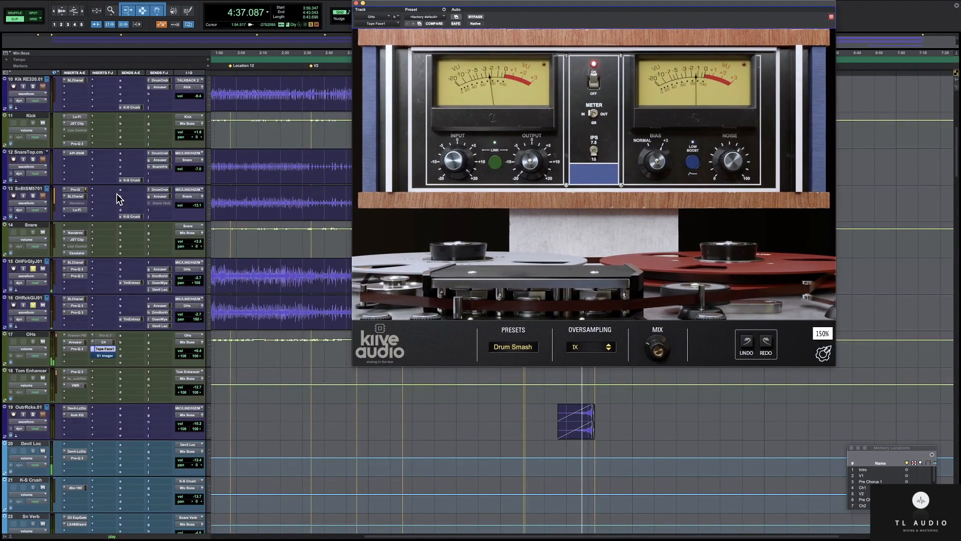
pyautogui.press('space')
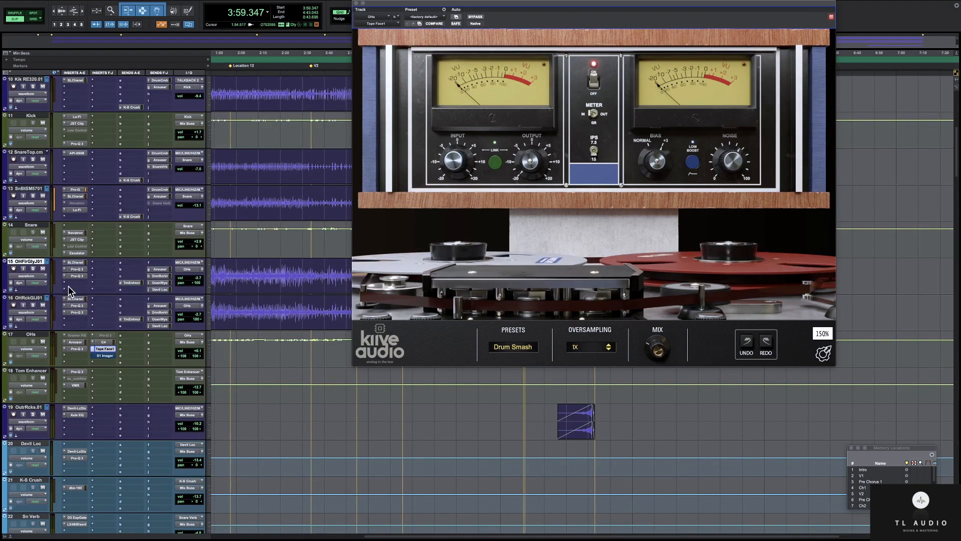
pyautogui.click(36, 298)
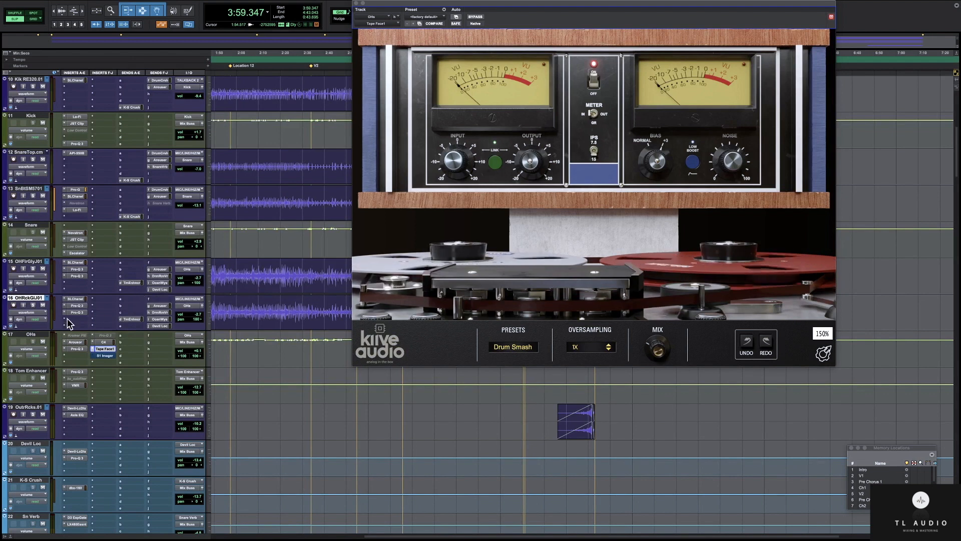
pyautogui.click(31, 370)
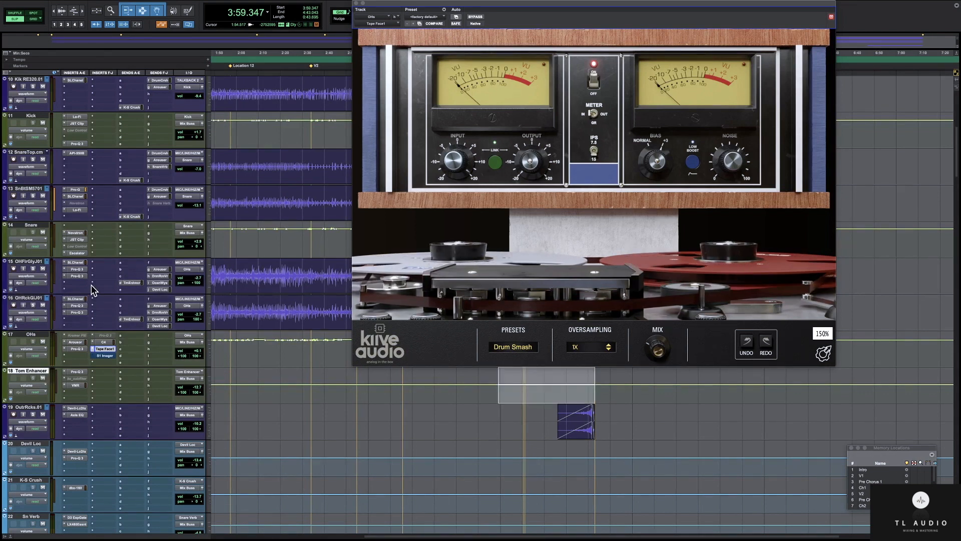
# Review the first overhead mic track's sends to Arousor, the drum room, Ocean Way and Devil Loc in turn.
pyautogui.click(160, 269)
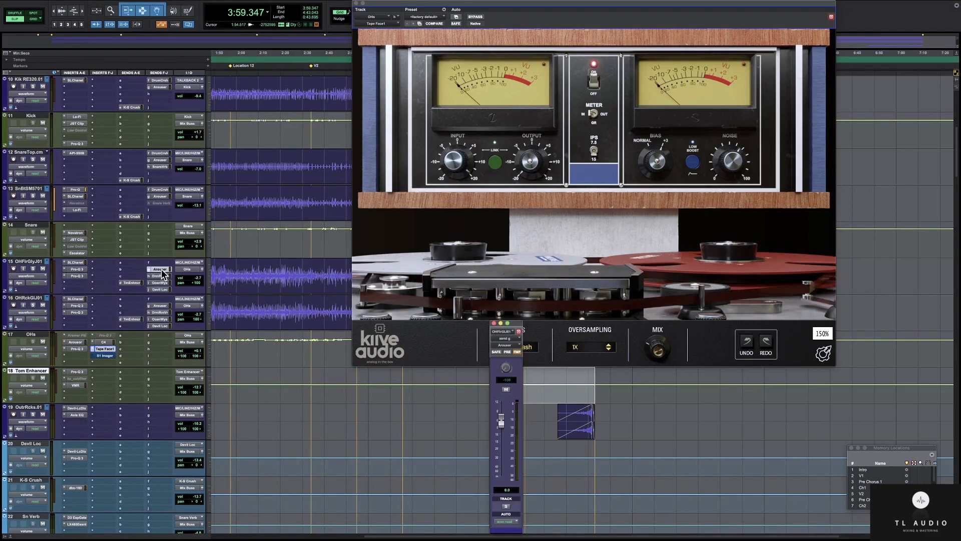
pyautogui.click(160, 275)
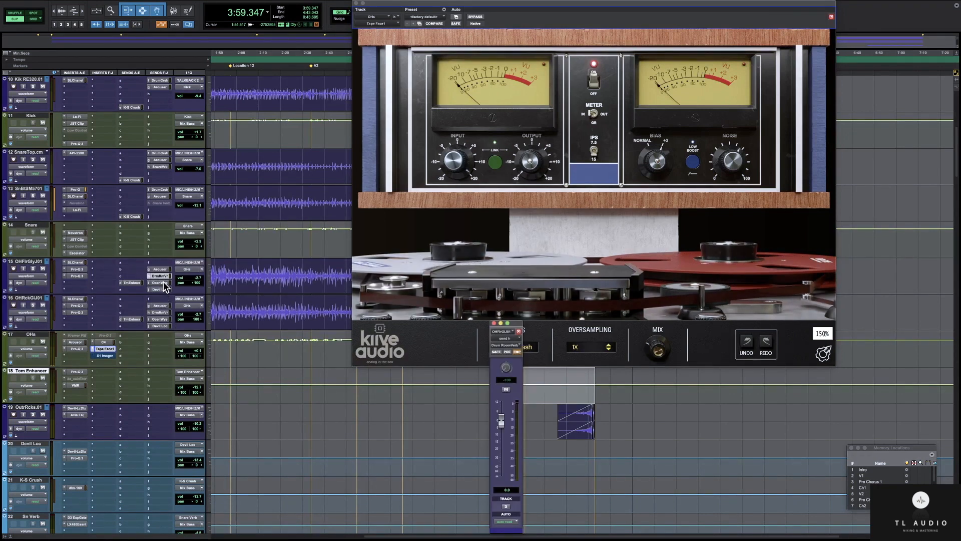
pyautogui.click(161, 282)
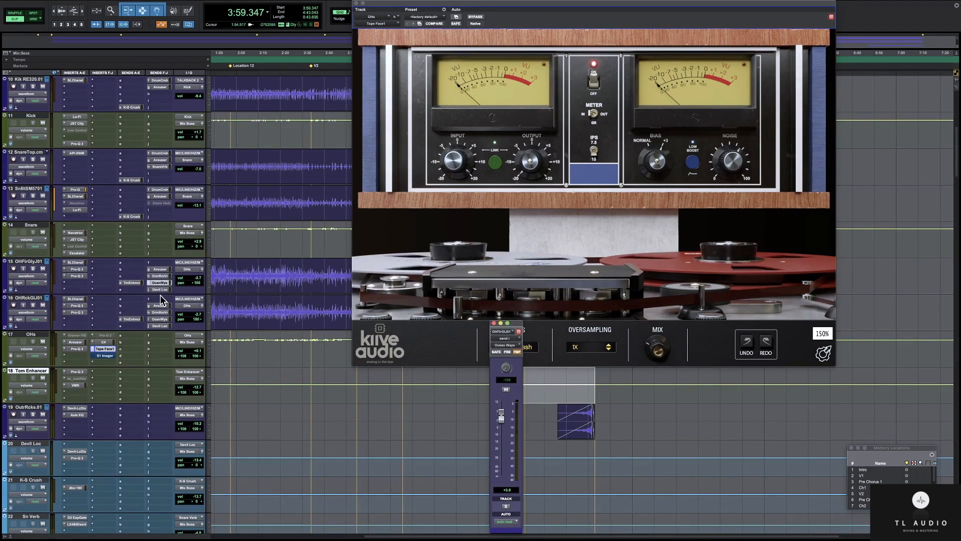
pyautogui.click(163, 289)
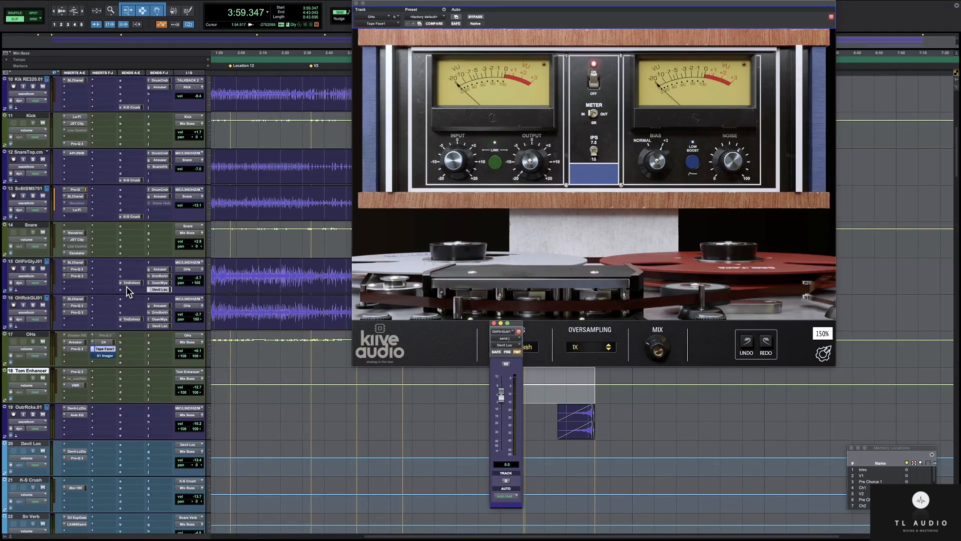
# Review the Arousor, Pro-Q 3 and C4 inserts on the OHs track in turn, and return to the Tape Face controls.
pyautogui.click(75, 342)
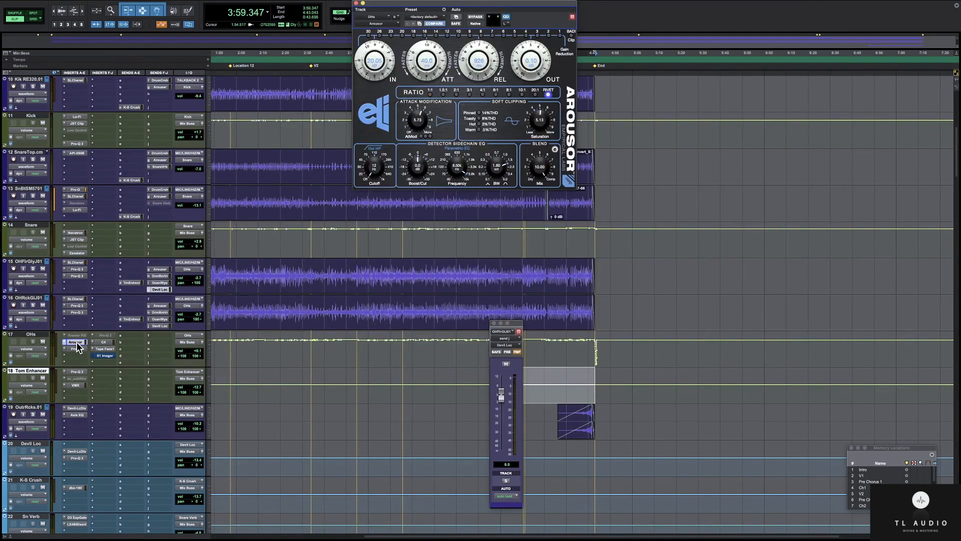
pyautogui.click(76, 348)
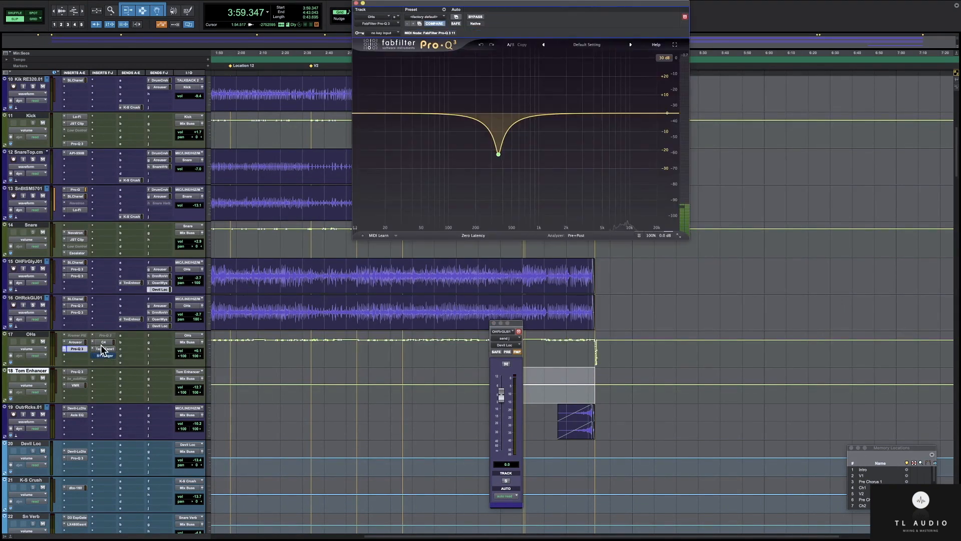
pyautogui.click(107, 342)
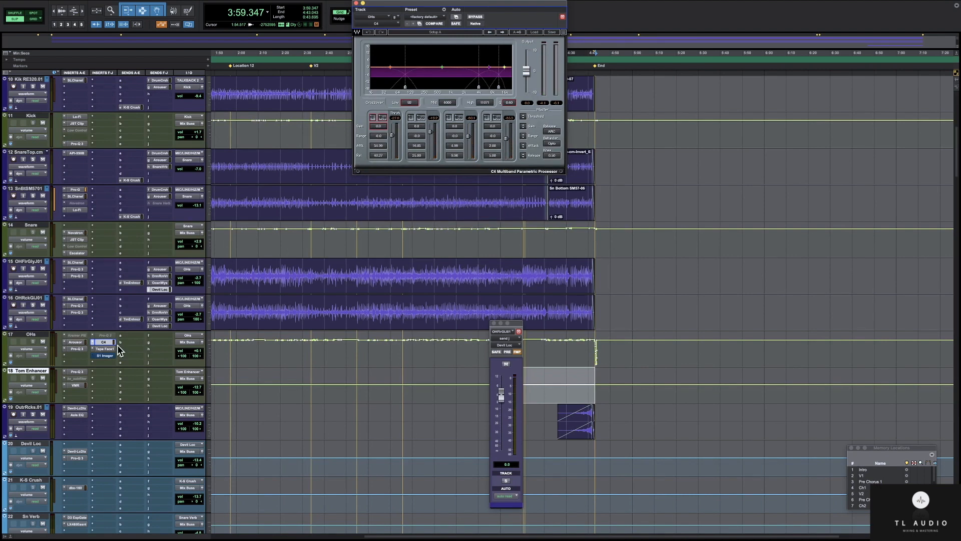
pyautogui.click(106, 348)
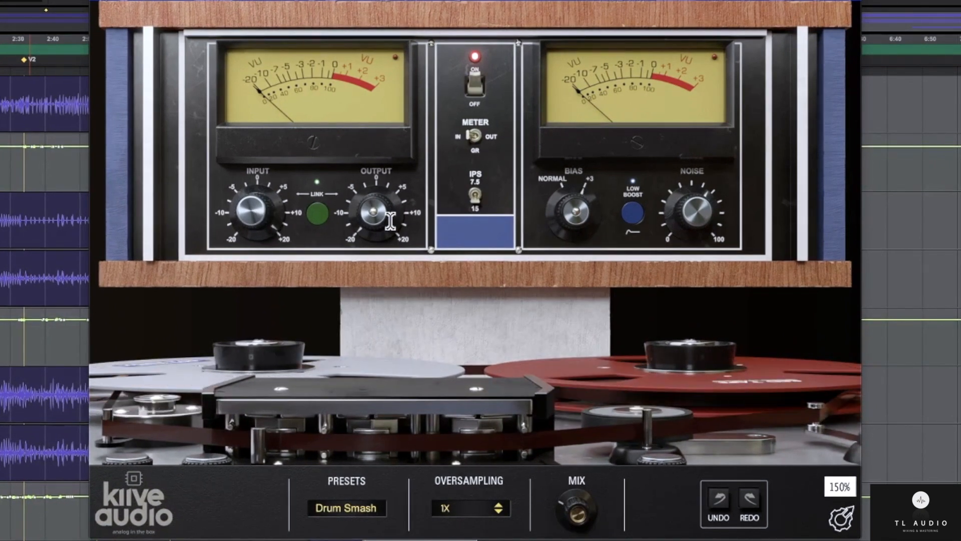
pyautogui.click(320, 215)
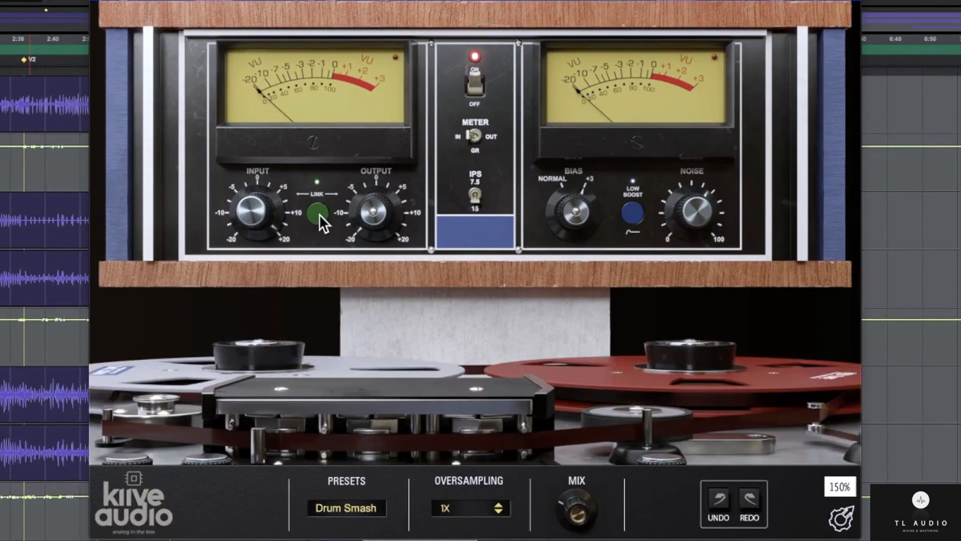
# Compare the Tape Face sound with its Low Boost switched off and back on.
pyautogui.click(633, 212)
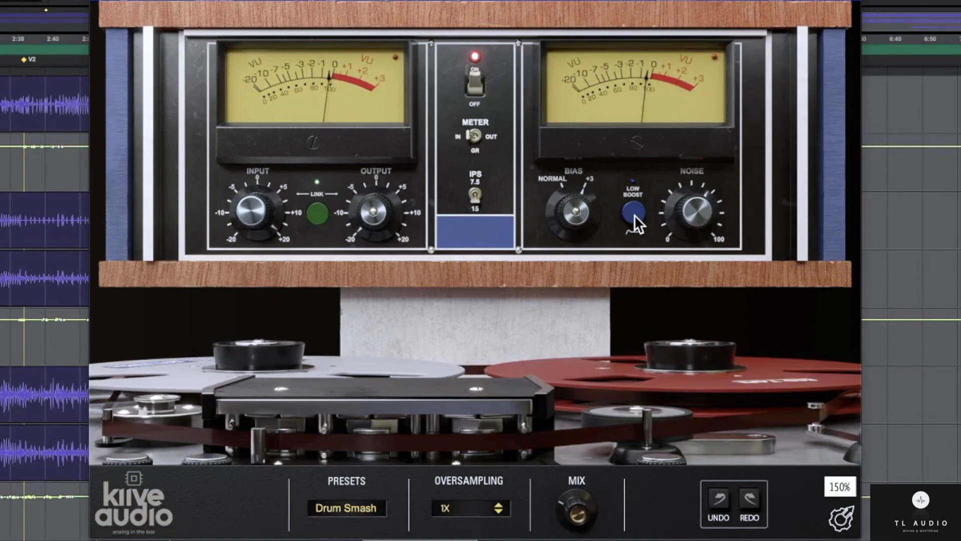
pyautogui.click(634, 213)
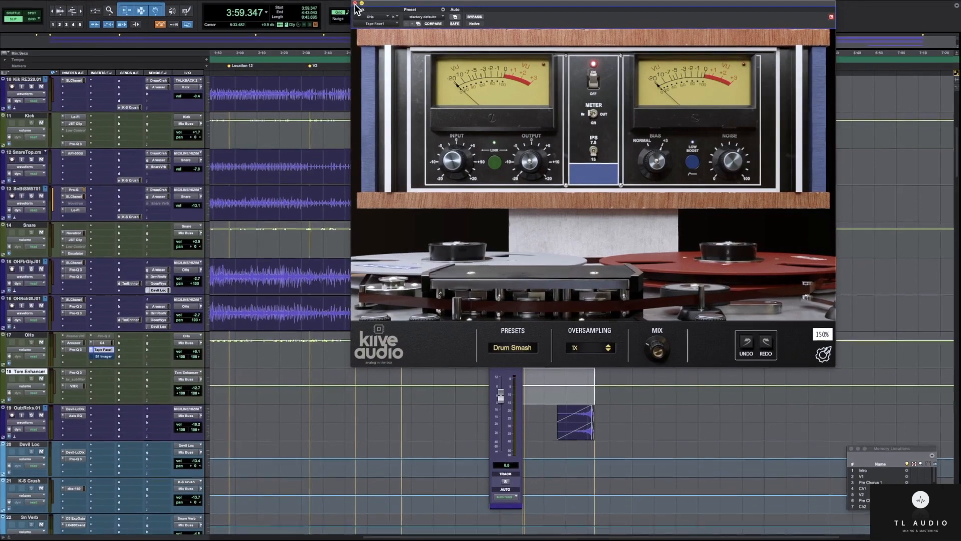
# Reopen Tape Face from the OHs track at 100% interface size and move its window clear of the other tracks.
pyautogui.click(355, 4)
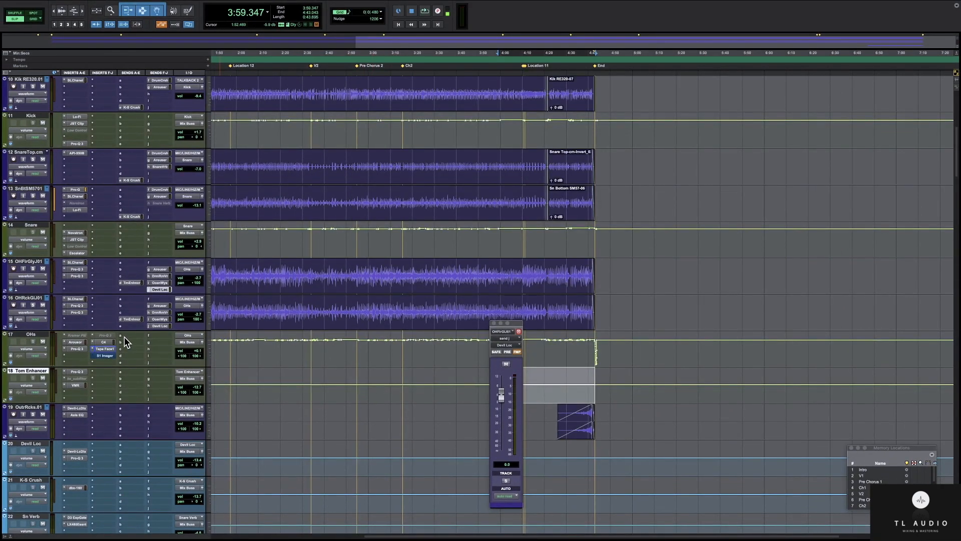
pyautogui.click(105, 349)
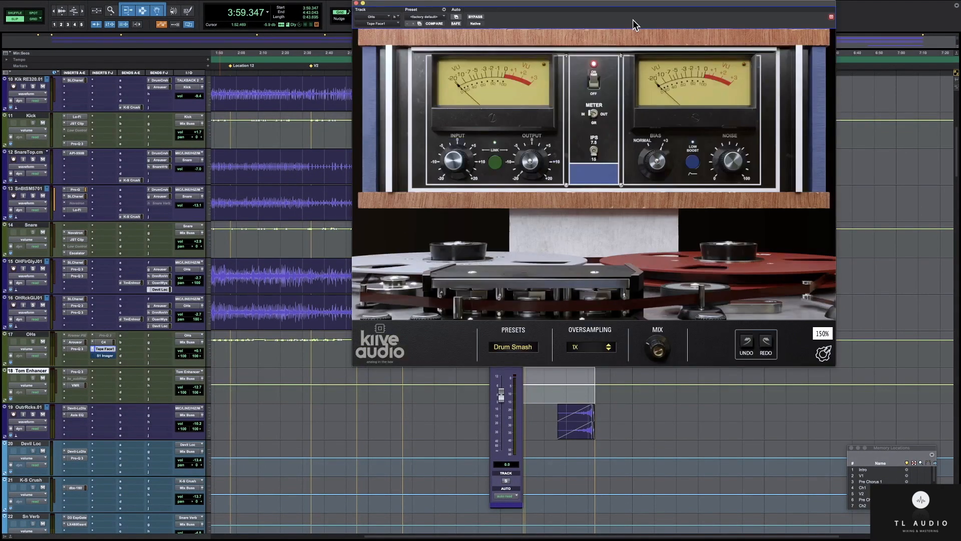
pyautogui.click(822, 332)
pyautogui.click(841, 382)
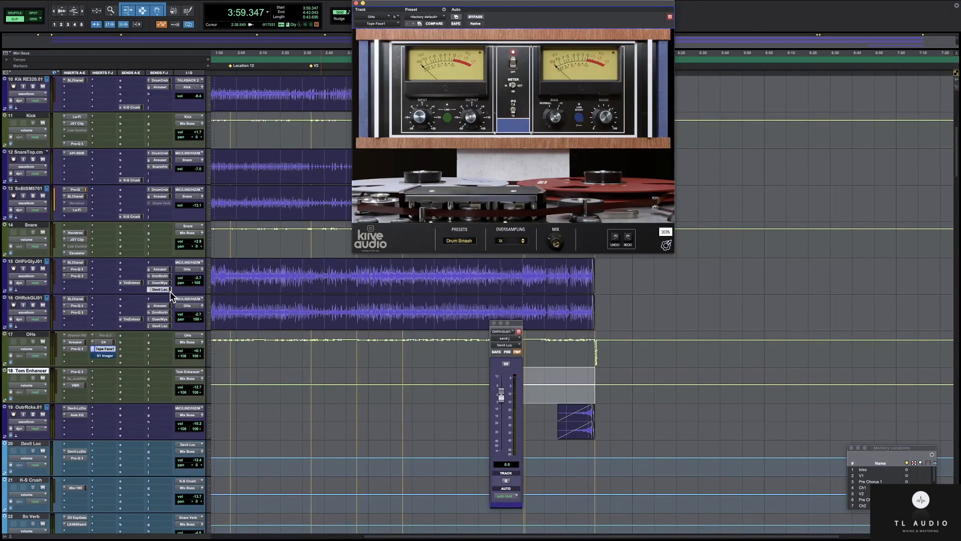
pyautogui.scroll(-10, 129, 301)
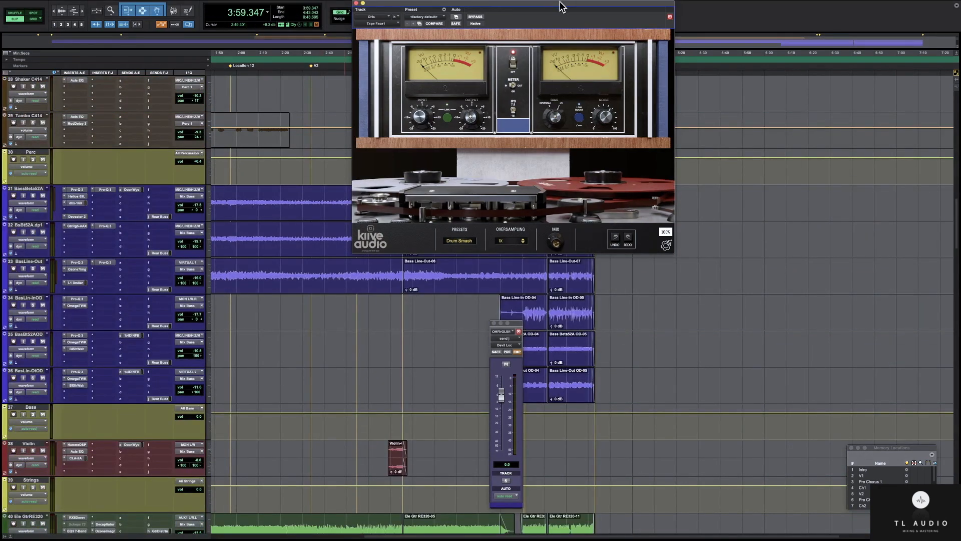
pyautogui.moveTo(562, 4); pyautogui.dragTo(846, 6)
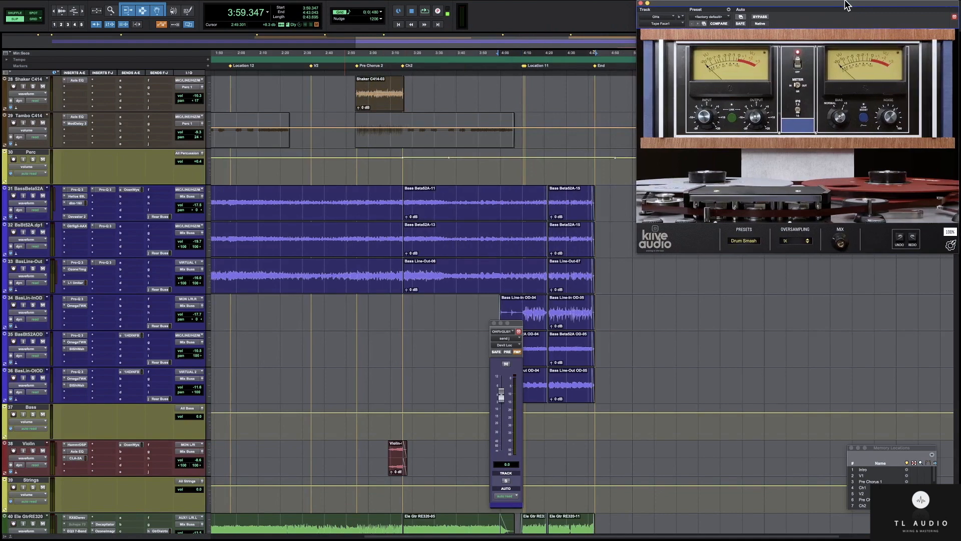
# Open the Lunchbox Amp insert on the EGLO_SM57 track, scale it to 100%, and place it beside Tape Face.
pyautogui.scroll(-2, 145, 253)
pyautogui.scroll(-9, 145, 252)
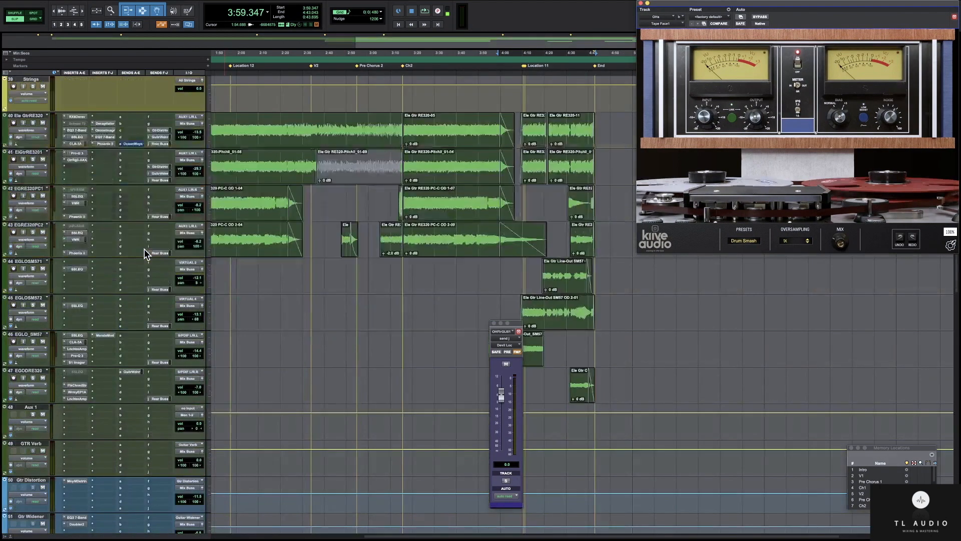
pyautogui.click(78, 349)
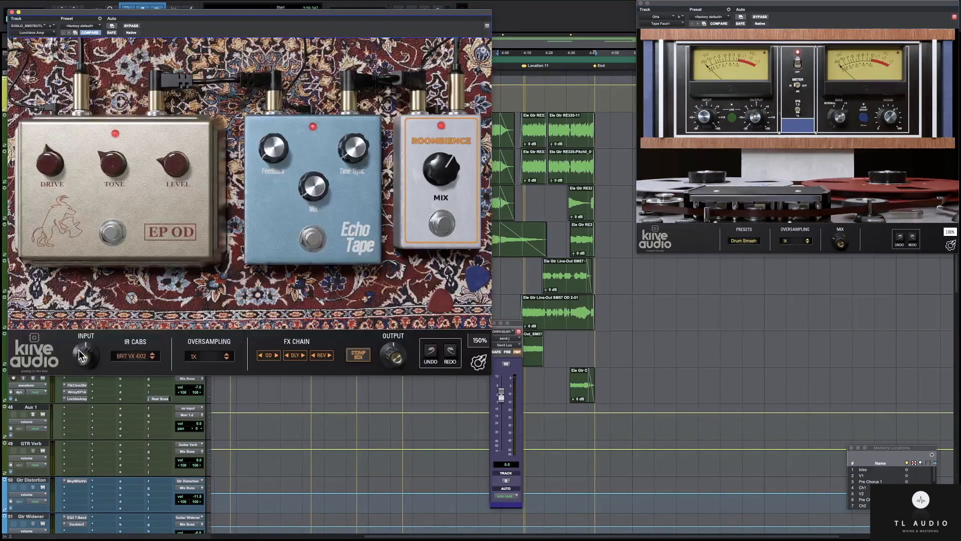
pyautogui.click(479, 362)
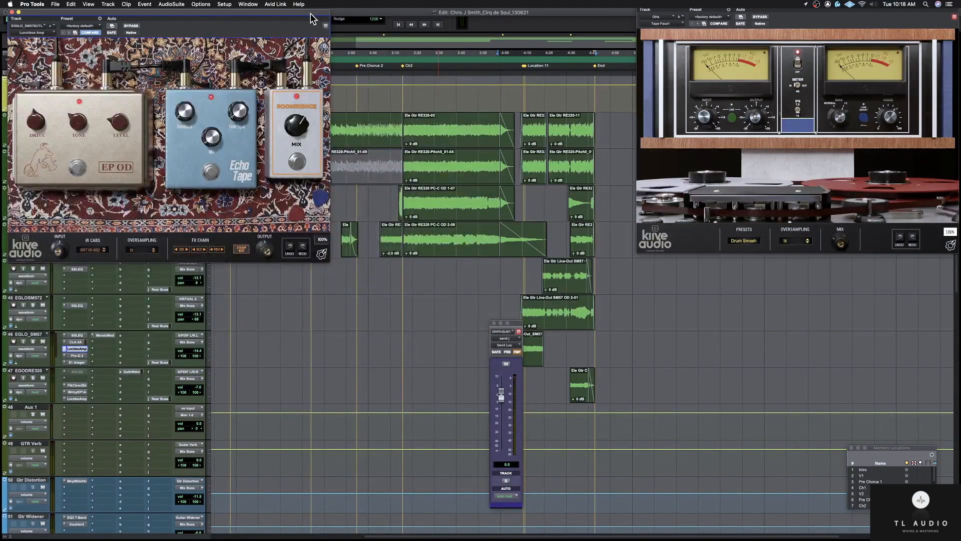
pyautogui.moveTo(308, 13); pyautogui.dragTo(618, 4)
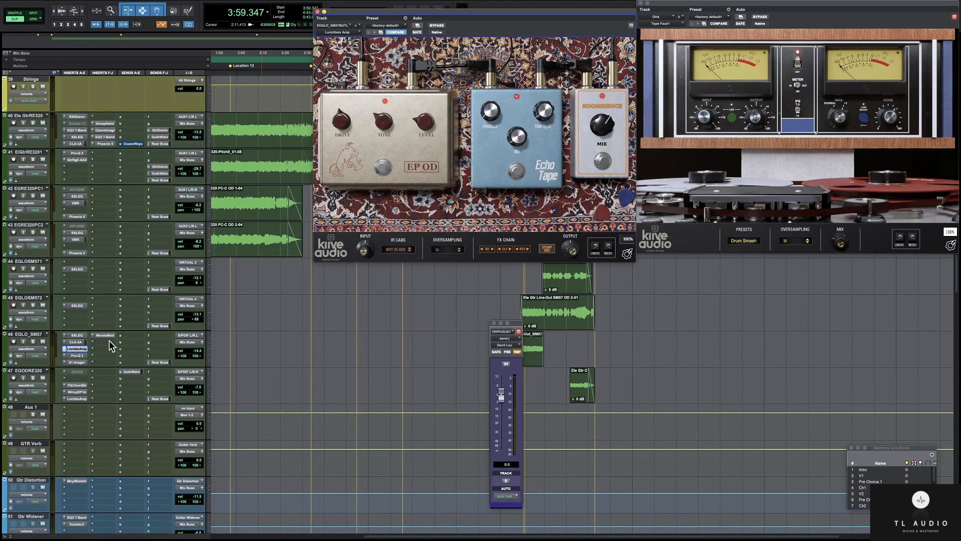
# Open FilkChannel and Warmy EP1A from the EGODRE320 track and arrange all four plug-in windows without overlap.
pyautogui.click(78, 385)
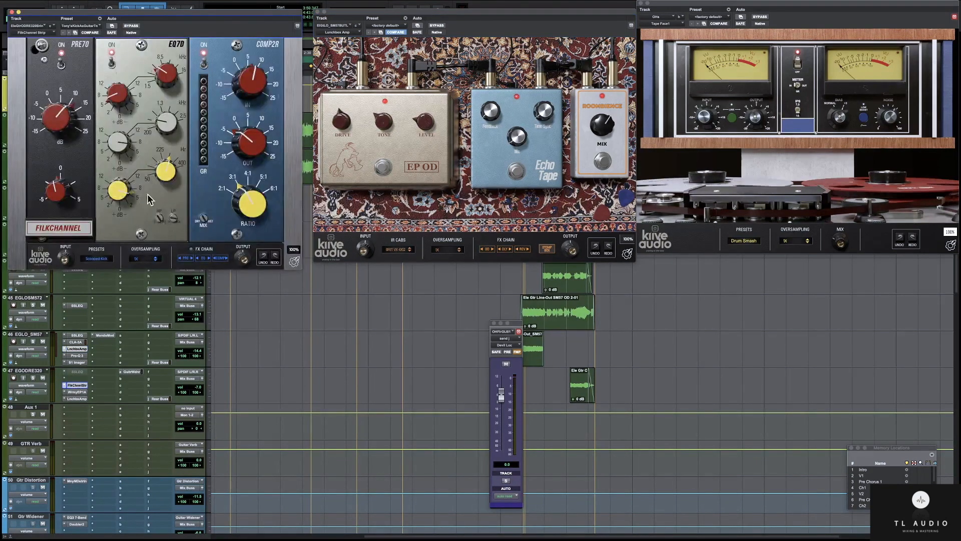
pyautogui.click(74, 392)
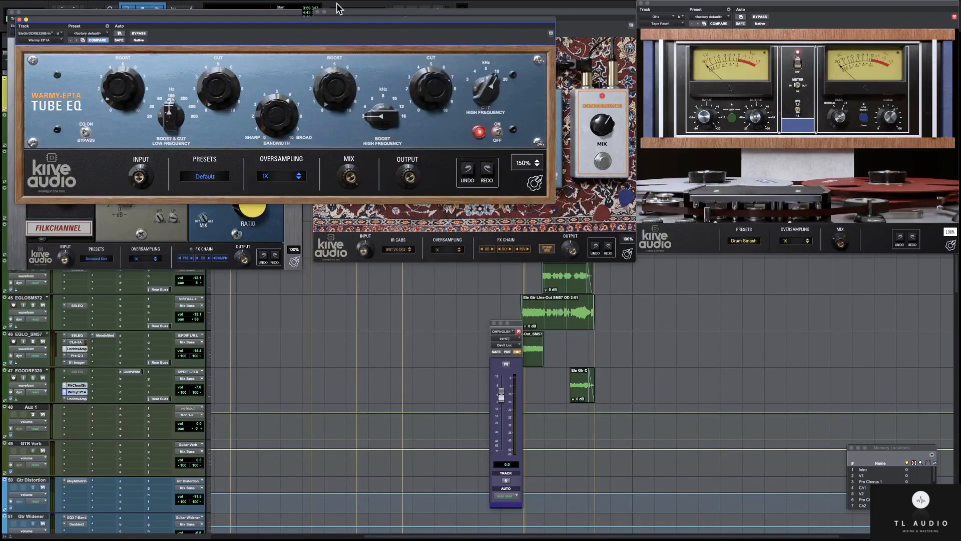
pyautogui.moveTo(328, 25); pyautogui.dragTo(618, 277)
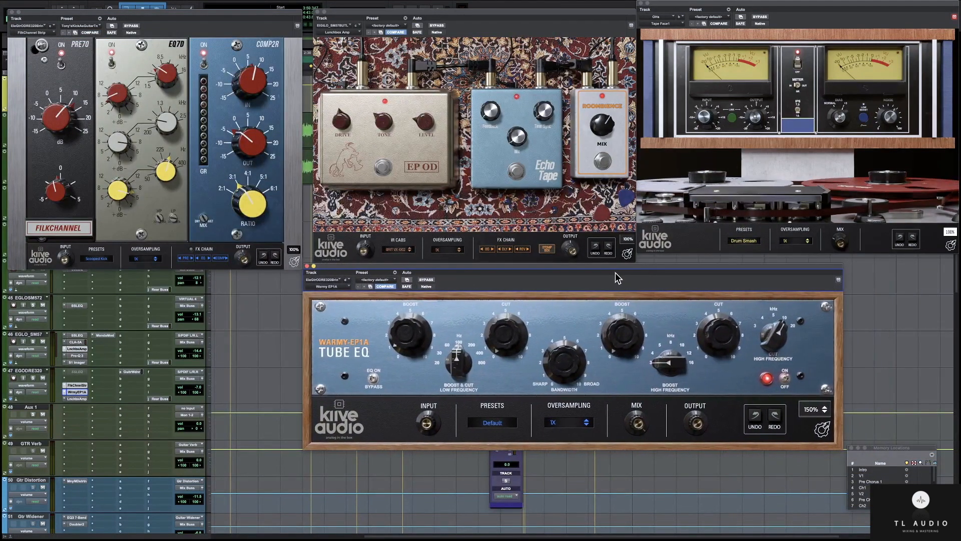
pyautogui.moveTo(277, 13); pyautogui.dragTo(284, 4)
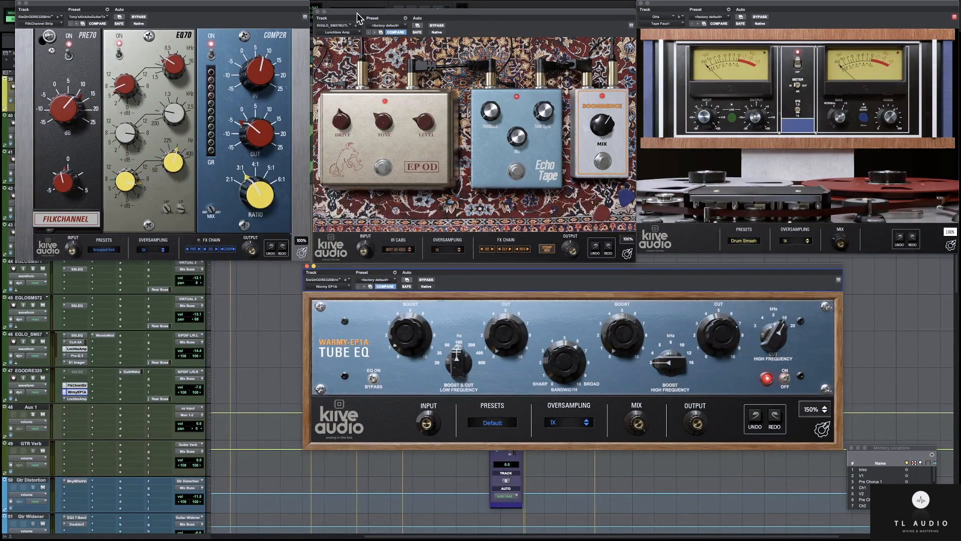
pyautogui.moveTo(360, 11); pyautogui.dragTo(359, 3)
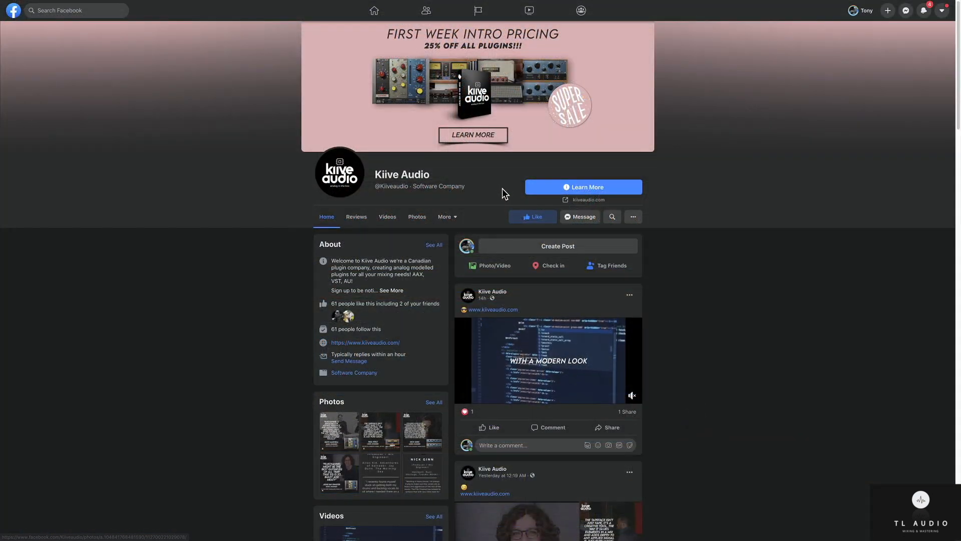
# Switch to Kiive Audio's Facebook page in the browser and use its Like option.
pyautogui.click(530, 220)
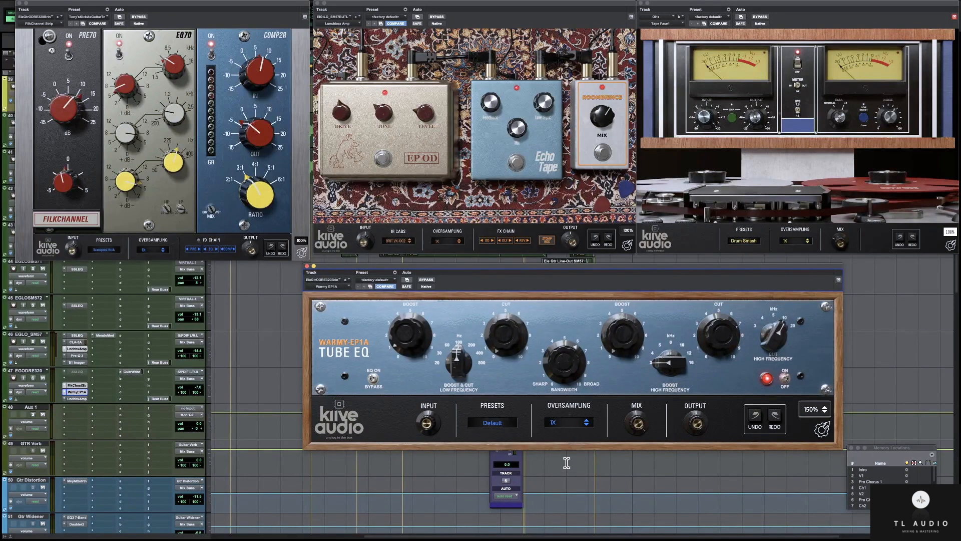
# Return to Pro Tools and reposition the Warmy EP1A window just beneath the Lunchbox Amp and Tape Face windows.
pyautogui.moveTo(580, 264); pyautogui.dragTo(594, 253)
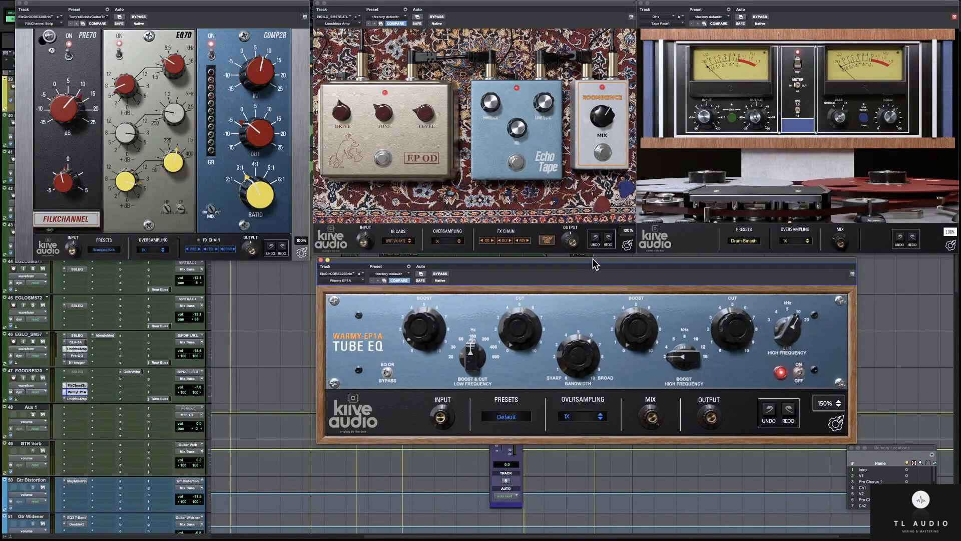
pyautogui.moveTo(600, 260); pyautogui.dragTo(593, 261)
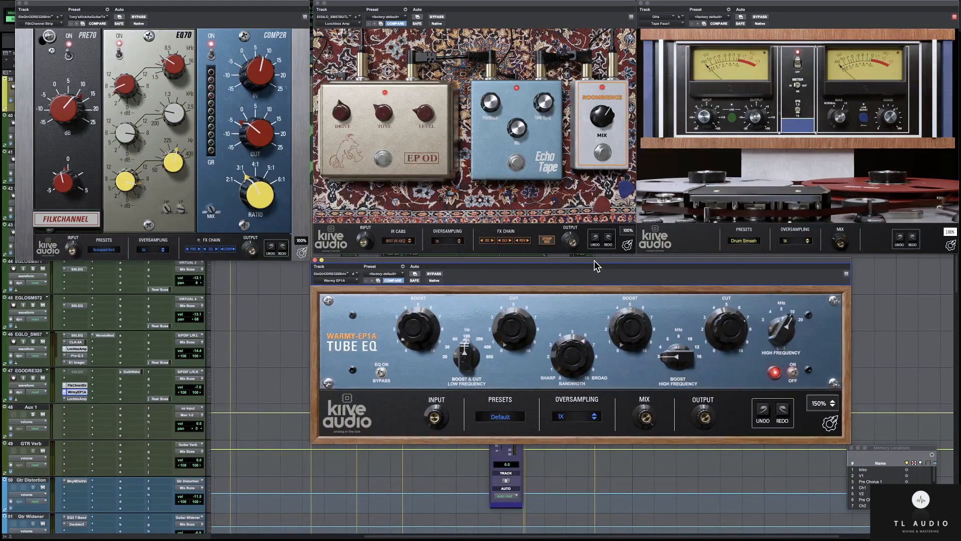